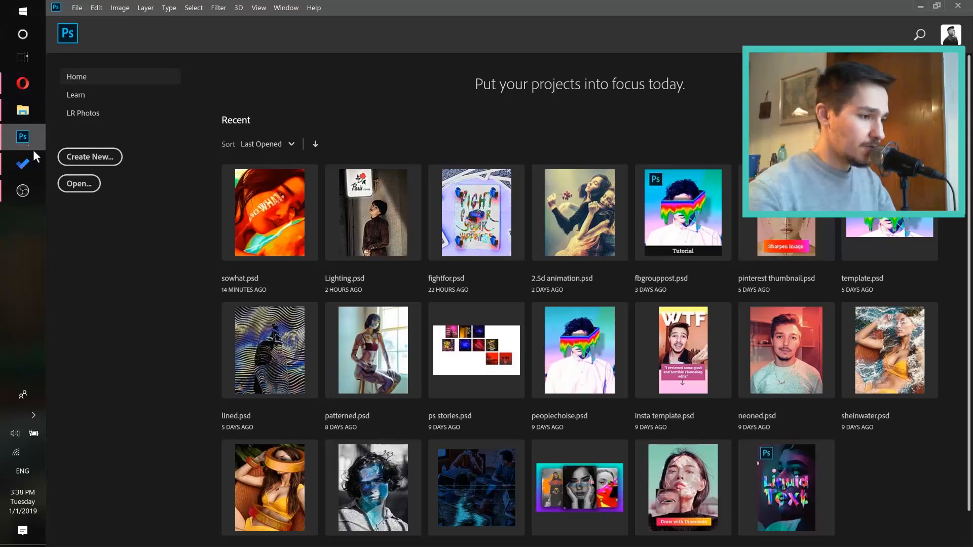
# Step: Create a new 1000 x 1250 px document at 300 ppi in RGB Color with a white background
pyautogui.click(101, 158)
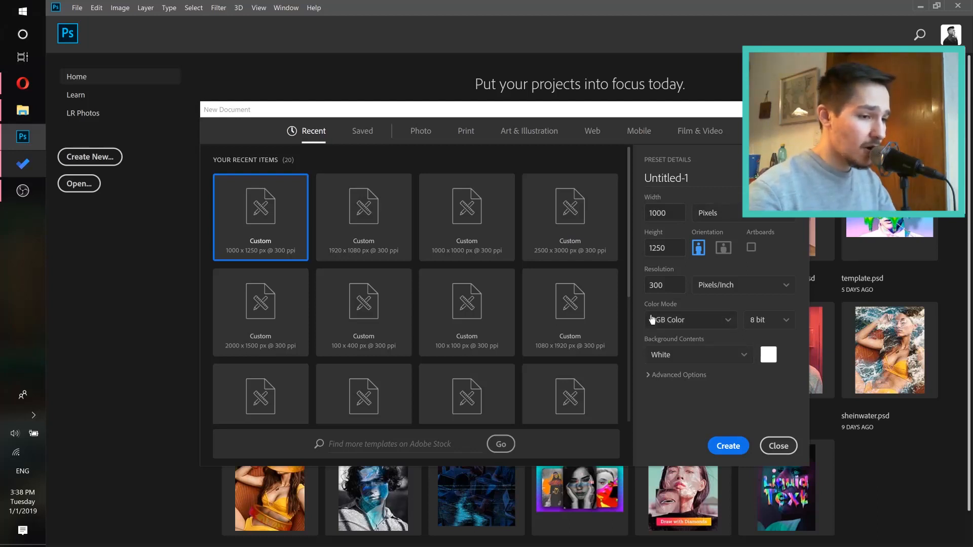
pyautogui.click(728, 445)
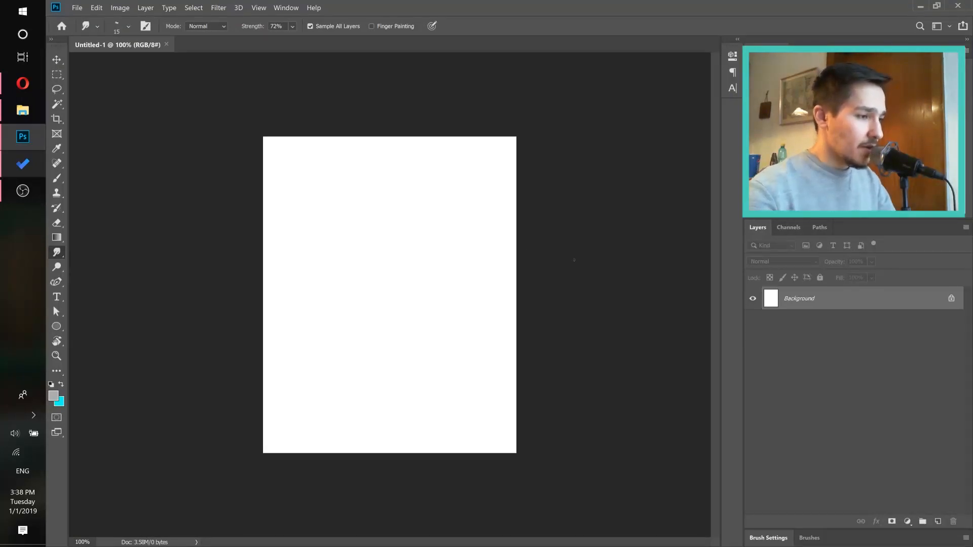
# Step: Switch to the Opera browser, open unsplash.com in a new tab, and examine the SO WHAT glitch portrait on Instagram as reference
pyautogui.click(23, 84)
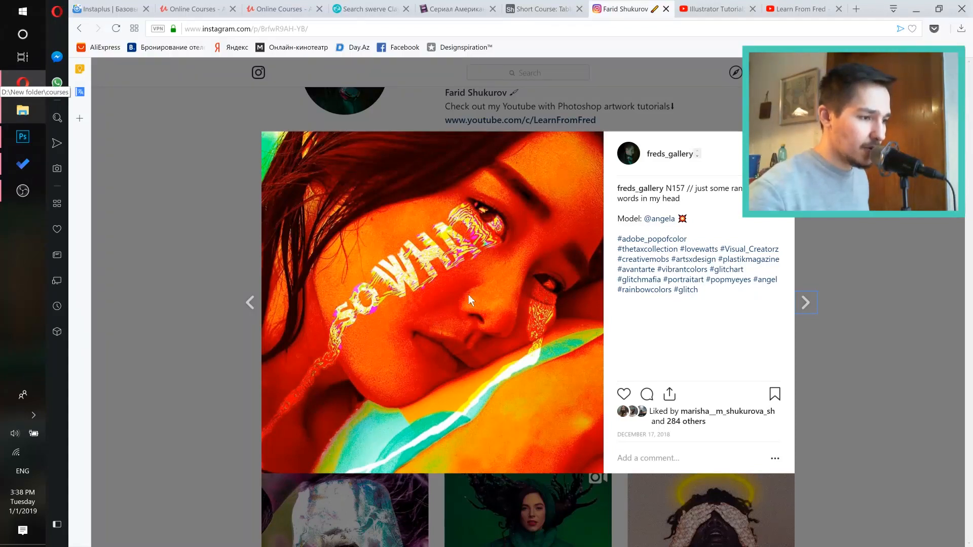
pyautogui.click(857, 10)
pyautogui.write('unsplash.com')
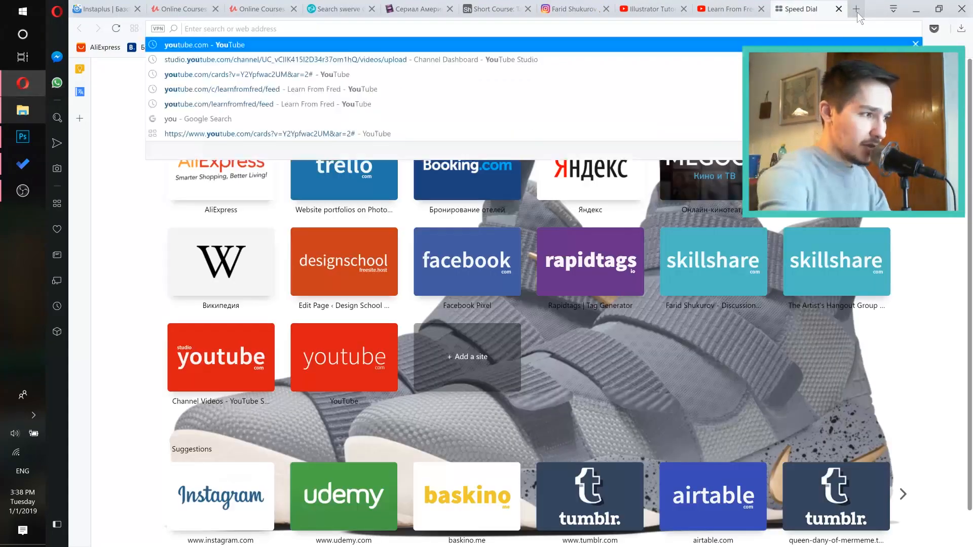
pyautogui.press('Return')
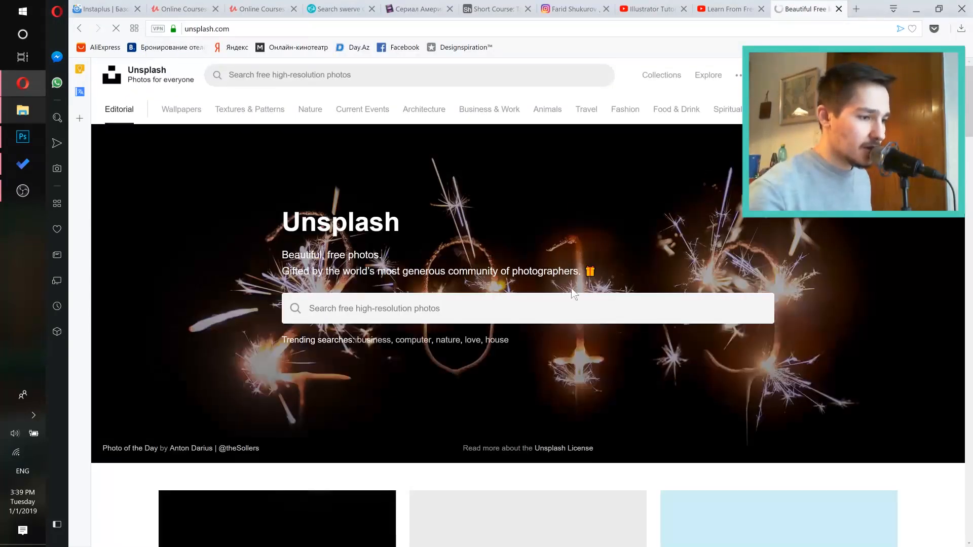
pyautogui.scroll(-1, 590, 286)
pyautogui.click(575, 9)
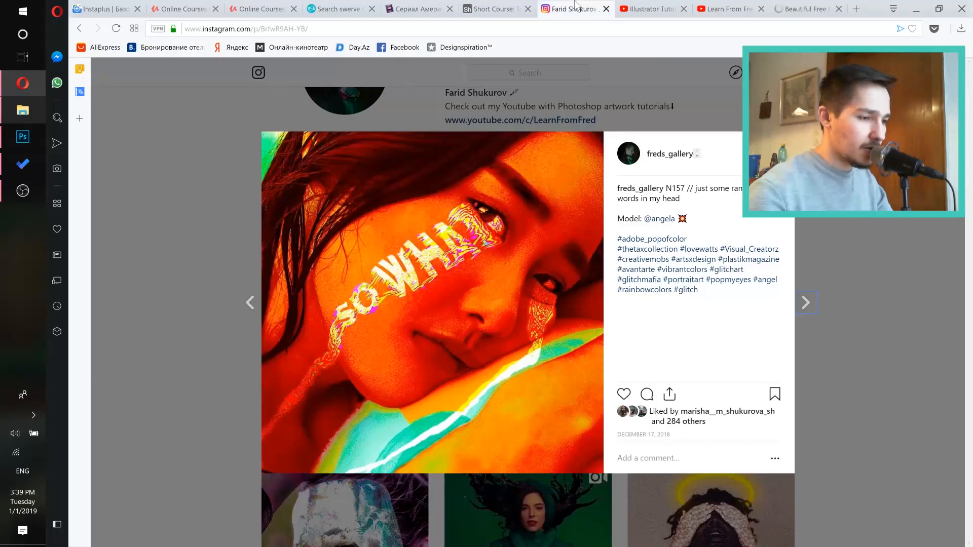
pyautogui.click(806, 9)
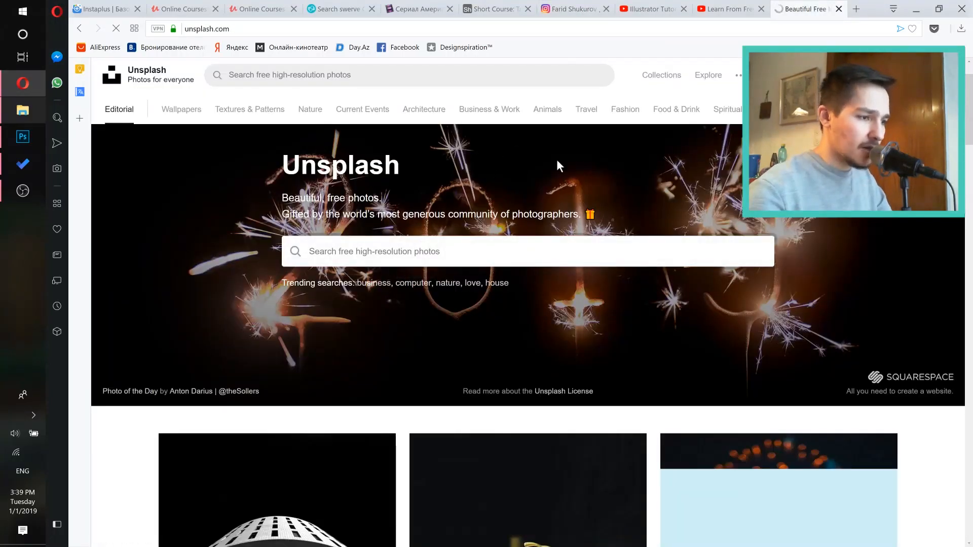
pyautogui.click(583, 11)
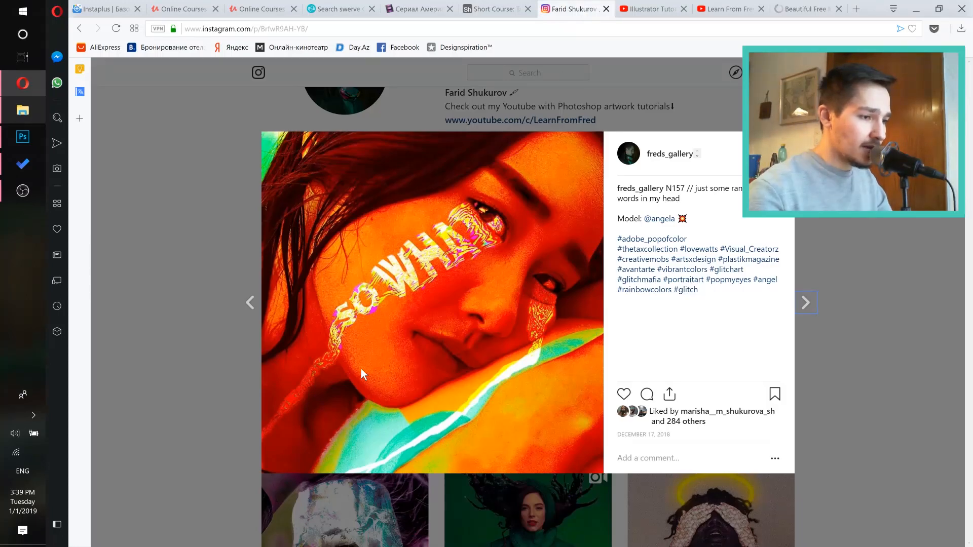
pyautogui.click(916, 9)
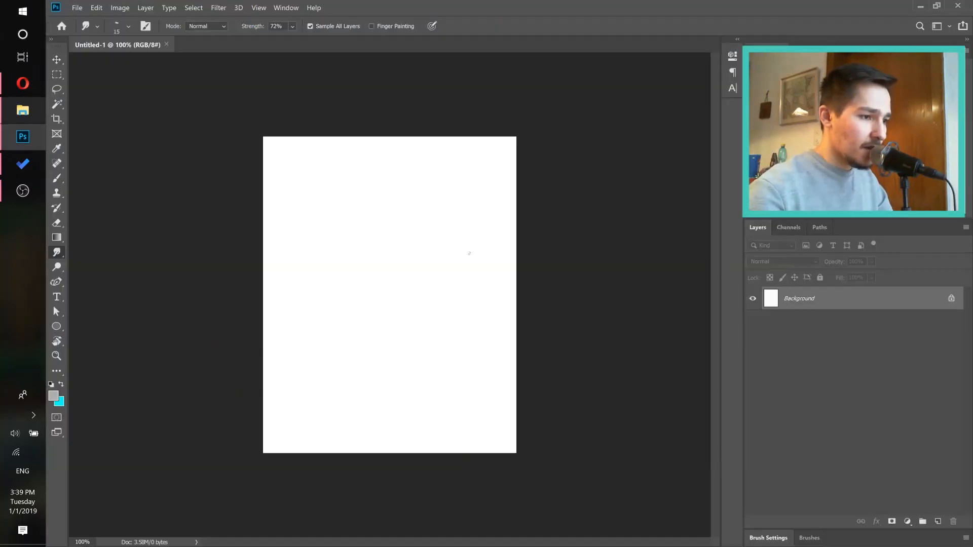
# Step: Find the angela_raw-08 poolside photo in File Explorer's poster folders and place it in the Photoshop document
pyautogui.click(22, 110)
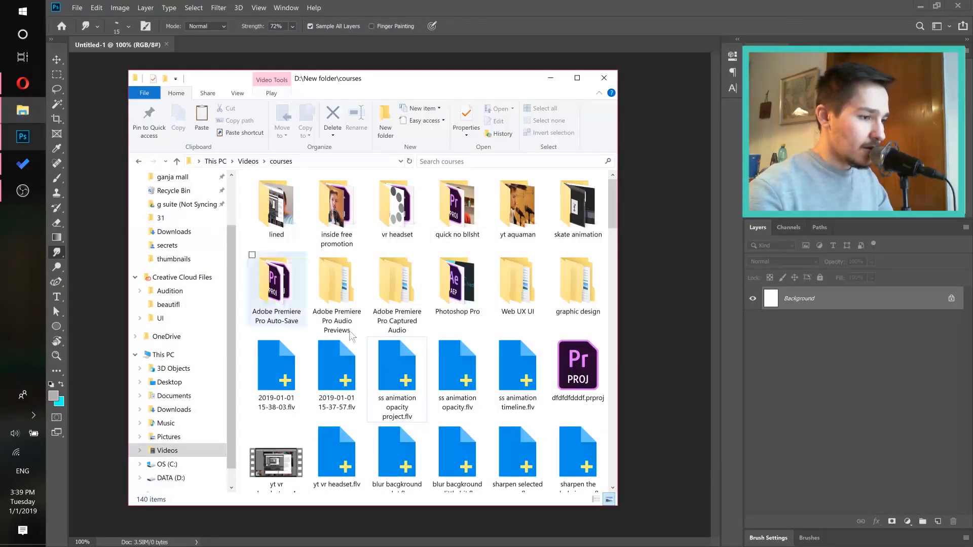
pyautogui.scroll(1, 177, 264)
pyautogui.click(175, 259)
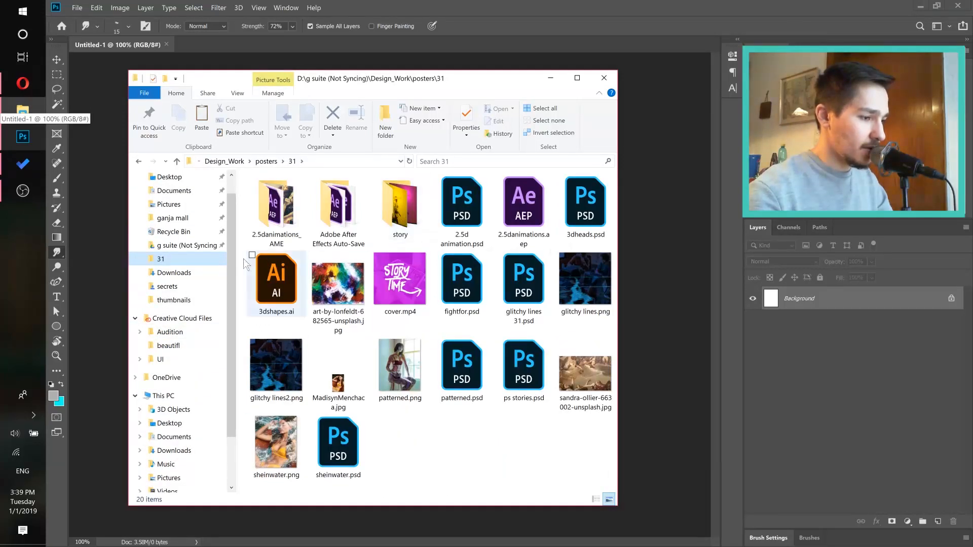
pyautogui.scroll(-1, 177, 304)
pyautogui.click(401, 208)
pyautogui.moveTo(399, 202); pyautogui.dragTo(655, 306)
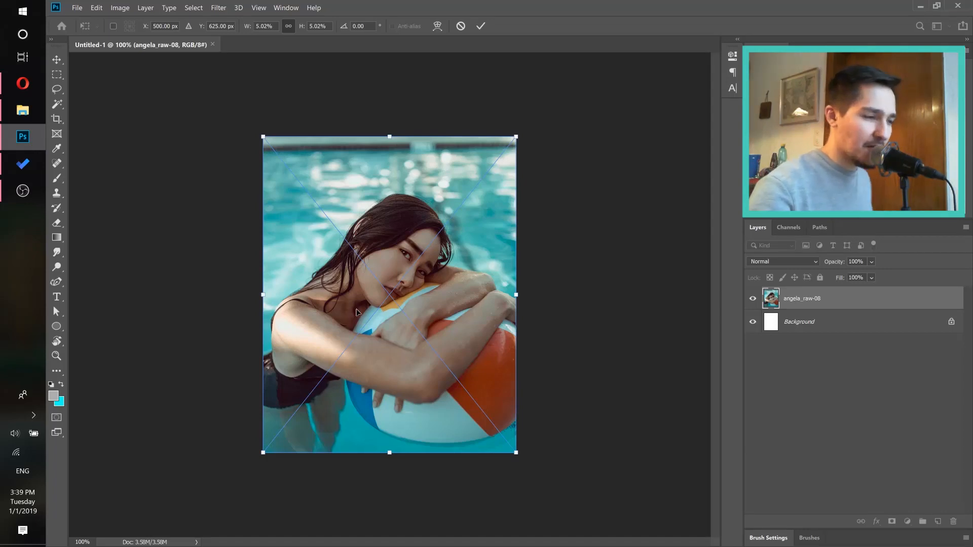
# Step: Compare with the reference artwork in Opera, and scale the placed photo to 13.85% in Photoshop so the face fills the canvas
pyautogui.click(22, 83)
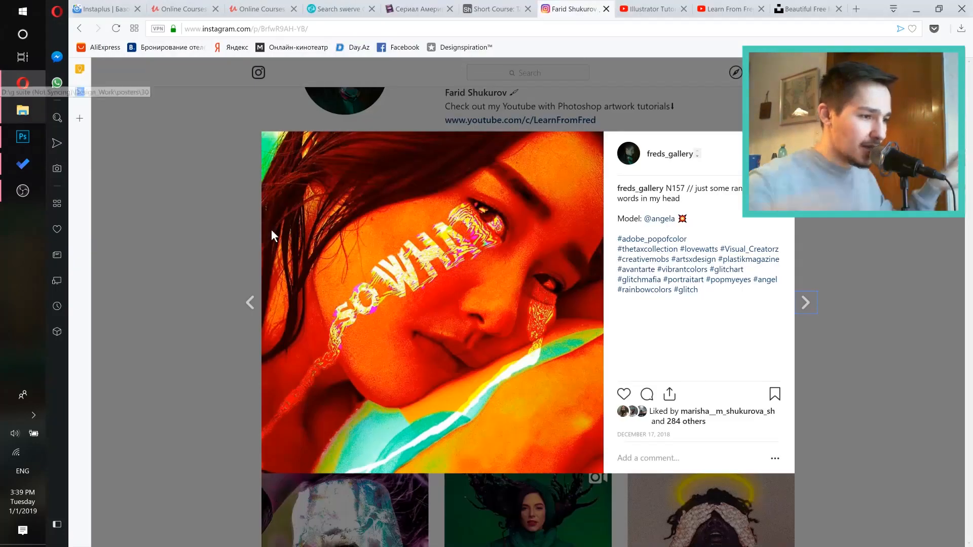
pyautogui.click(22, 137)
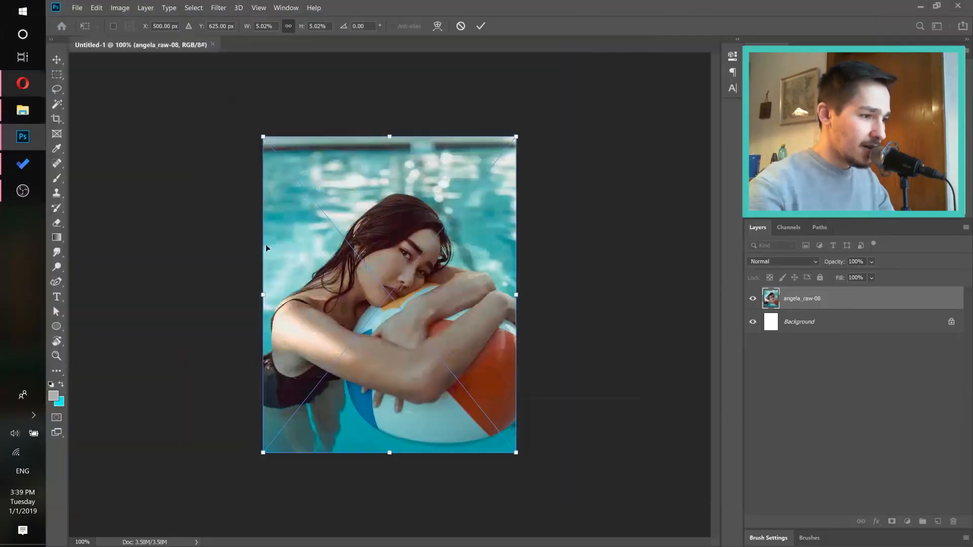
pyautogui.moveTo(517, 294); pyautogui.dragTo(716, 302)
pyautogui.moveTo(422, 202); pyautogui.dragTo(415, 272)
pyautogui.hotkey('ctrl', '0')
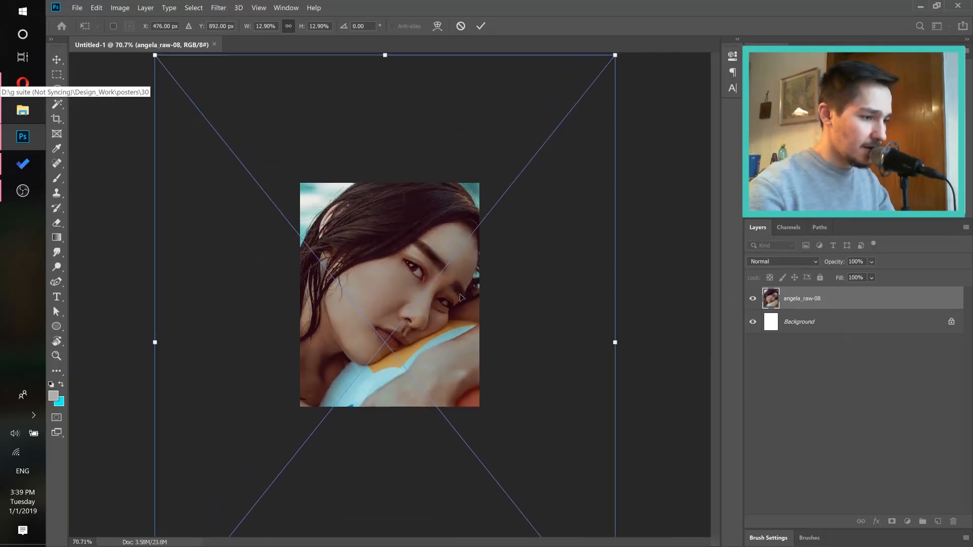
pyautogui.moveTo(615, 342); pyautogui.dragTo(632, 342)
pyautogui.moveTo(393, 274)
pyautogui.mouseDown()
pyautogui.moveTo(384, 273)
pyautogui.moveTo(395, 270)
pyautogui.mouseUp()
pyautogui.click(482, 26)
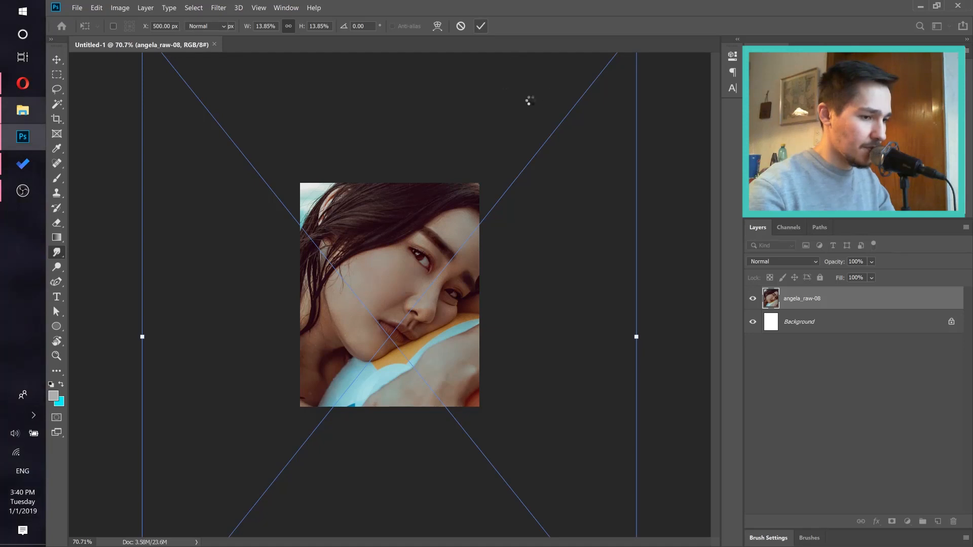
# Step: Delete the white Background layer beneath the portrait
pyautogui.click(837, 324)
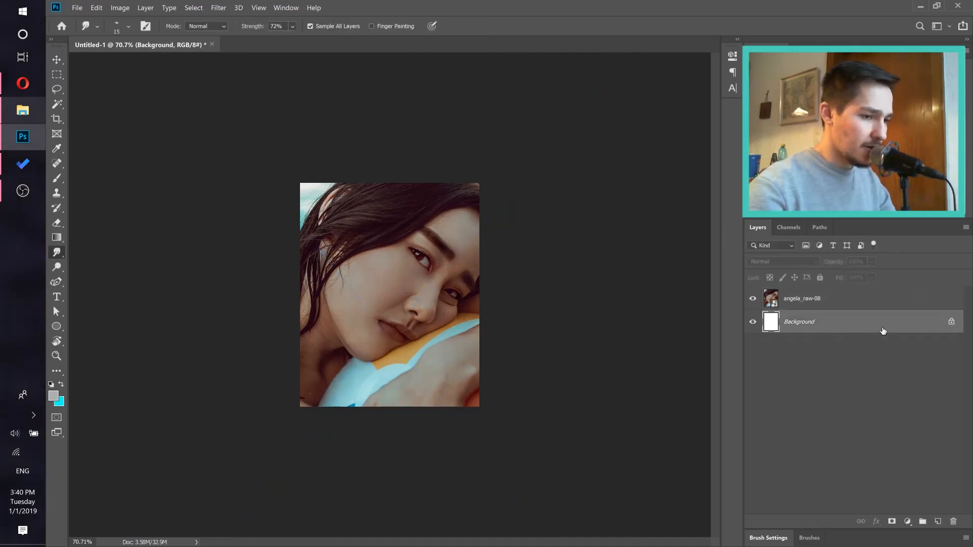
pyautogui.moveTo(874, 326); pyautogui.dragTo(952, 519)
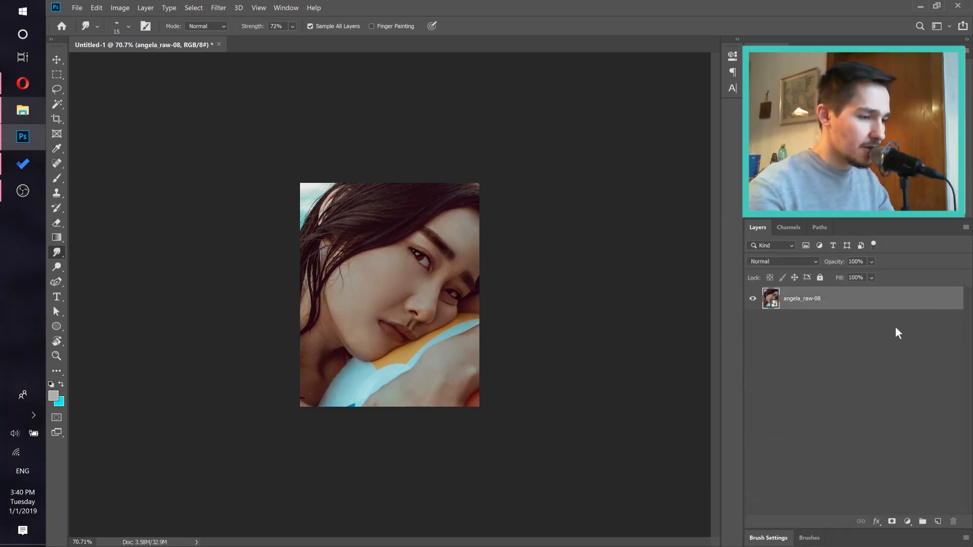
# Step: Add a Hue/Saturation adjustment layer above the portrait with Hue -63 and Saturation +65
pyautogui.scroll(3, 376, 277)
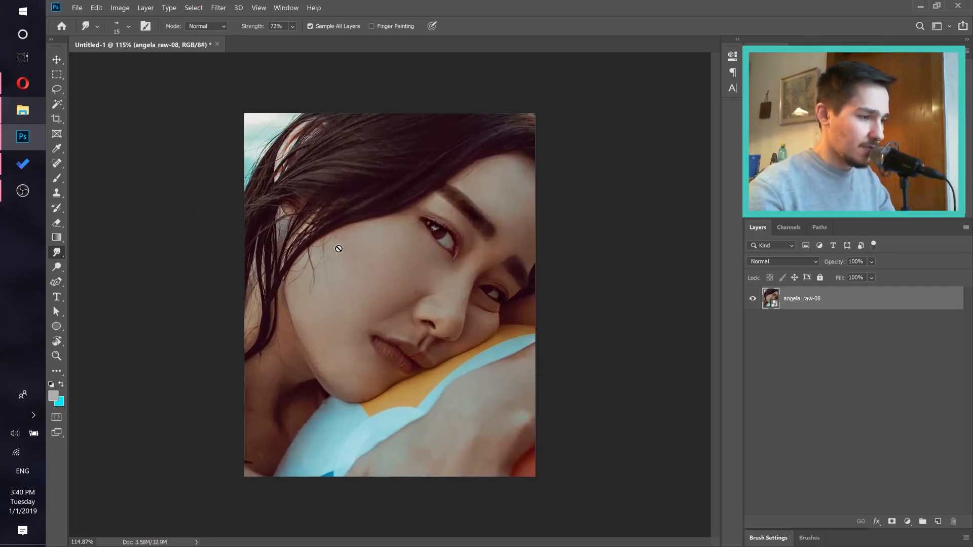
pyautogui.click(908, 525)
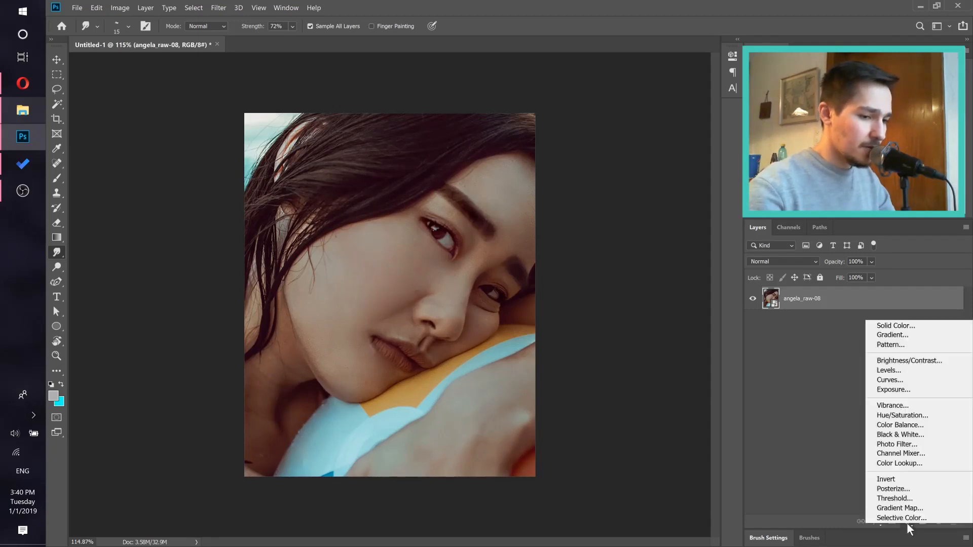
pyautogui.click(905, 416)
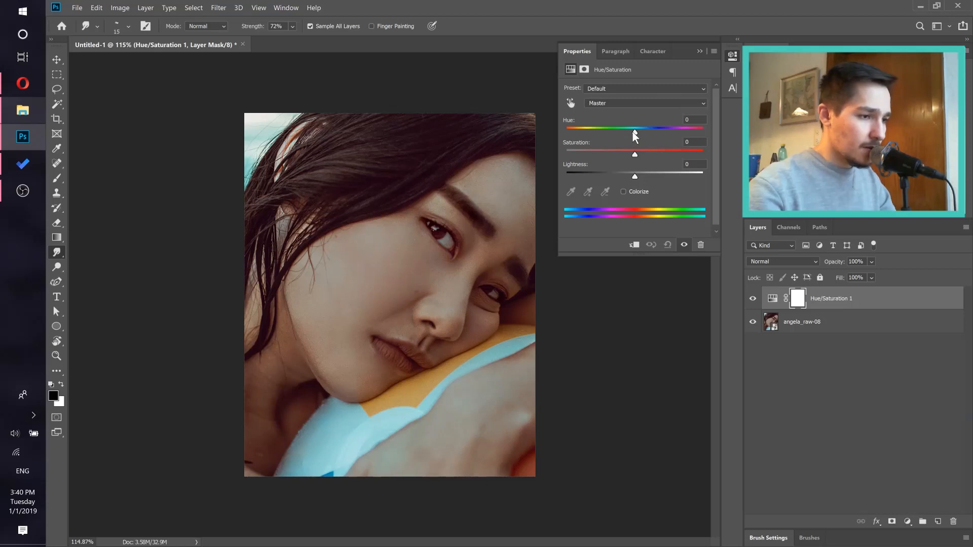
pyautogui.moveTo(633, 131); pyautogui.dragTo(617, 133)
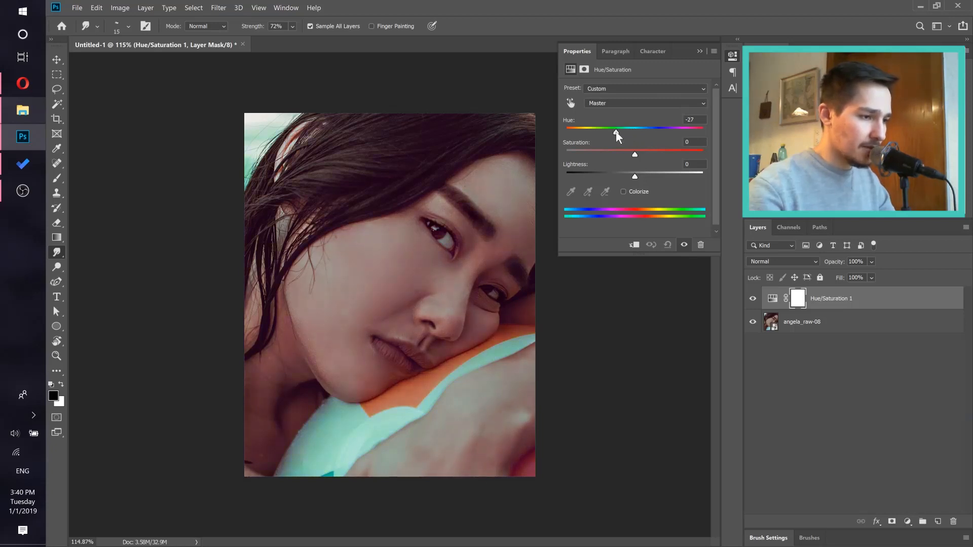
pyautogui.moveTo(668, 153)
pyautogui.mouseDown()
pyautogui.moveTo(690, 152)
pyautogui.moveTo(649, 157)
pyautogui.mouseUp()
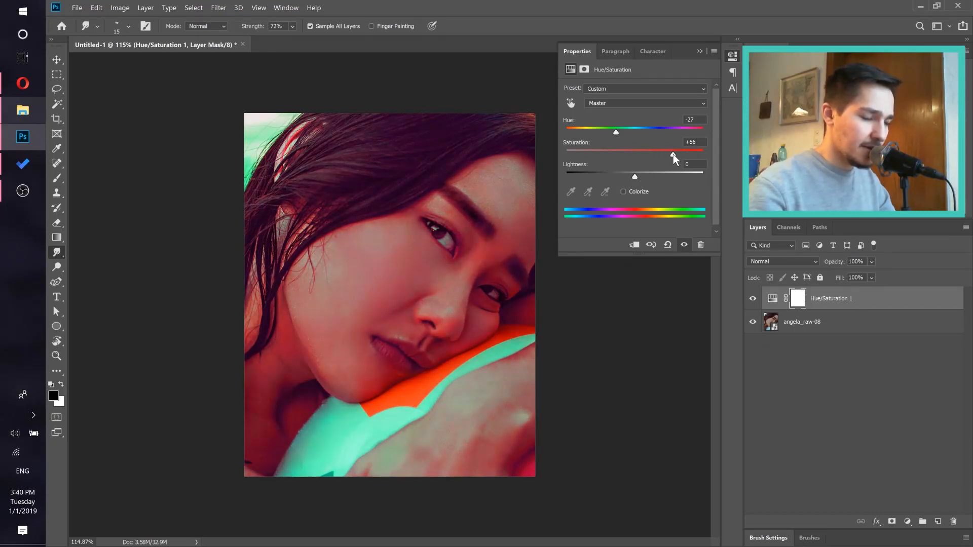
pyautogui.moveTo(617, 130); pyautogui.dragTo(598, 135)
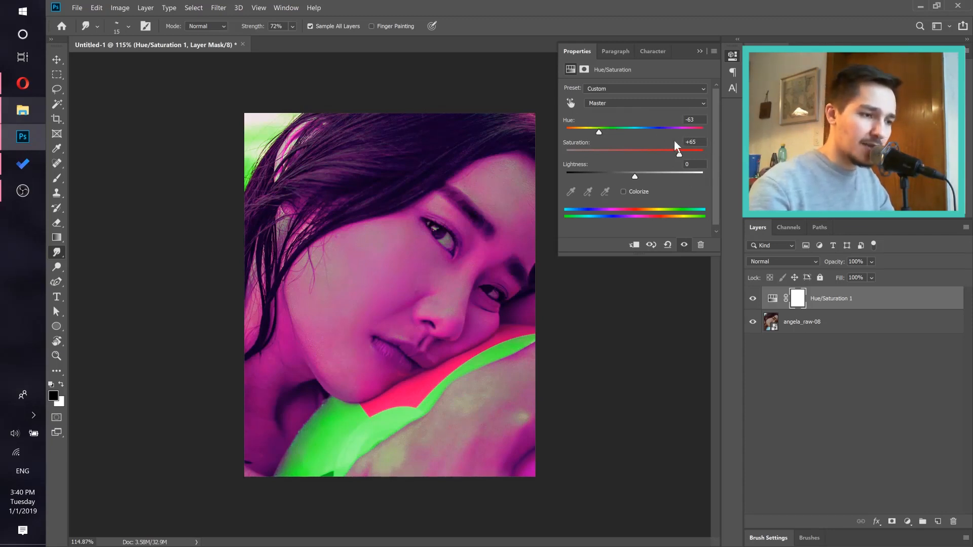
# Step: Create an empty layer and place it between the Hue/Saturation adjustment and the portrait
pyautogui.click(938, 523)
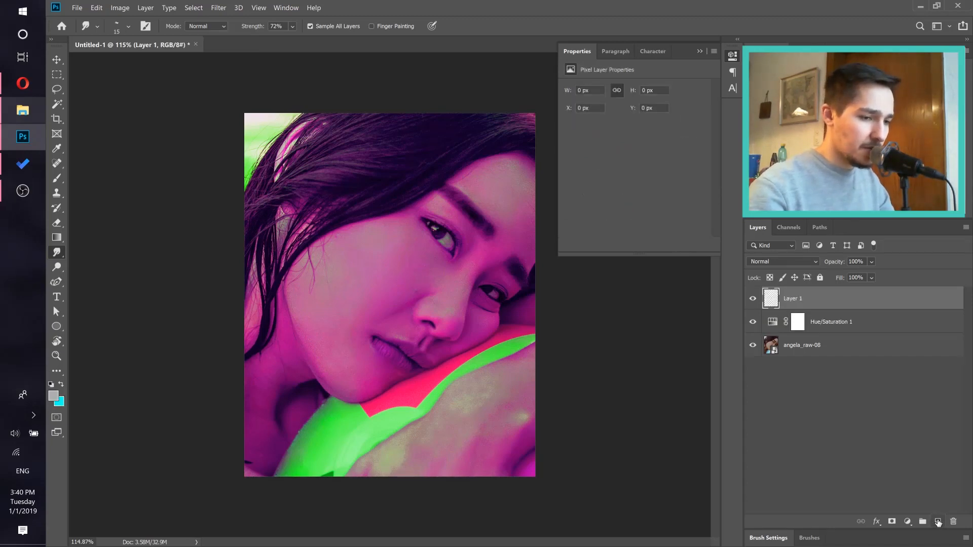
pyautogui.moveTo(829, 297); pyautogui.dragTo(823, 335)
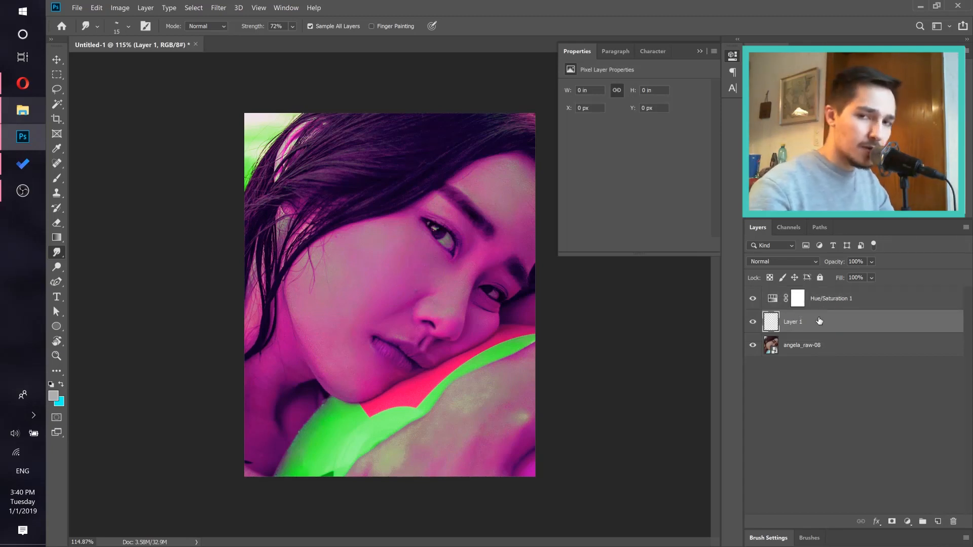
# Step: Look through the blur and sharpen tool group and activate the Smudge Tool
pyautogui.rightClick(53, 253)
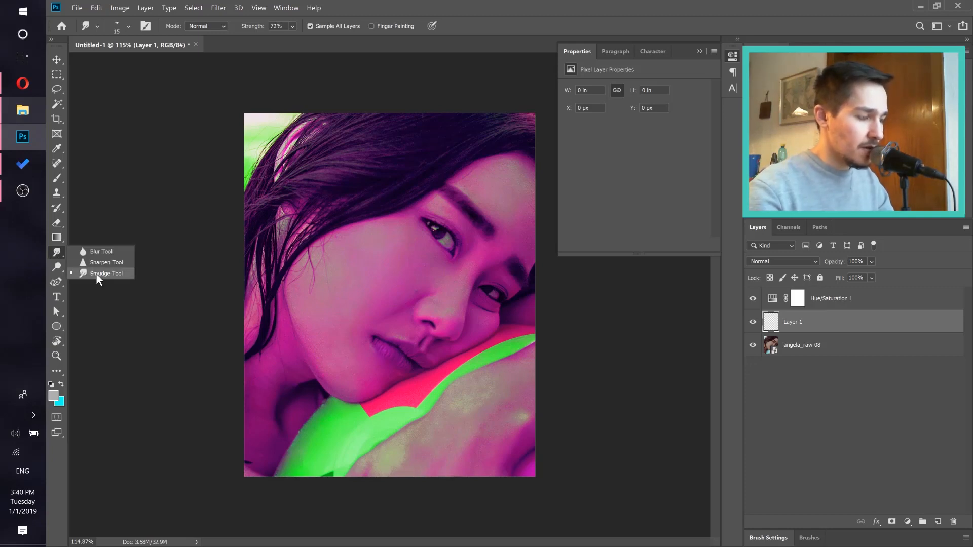
pyautogui.click(101, 251)
pyautogui.rightClick(55, 252)
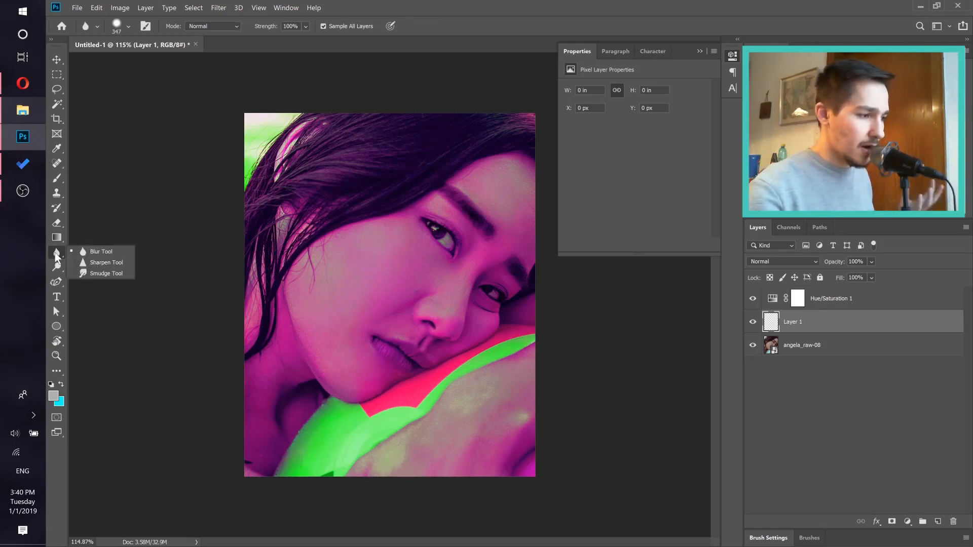
pyautogui.click(102, 273)
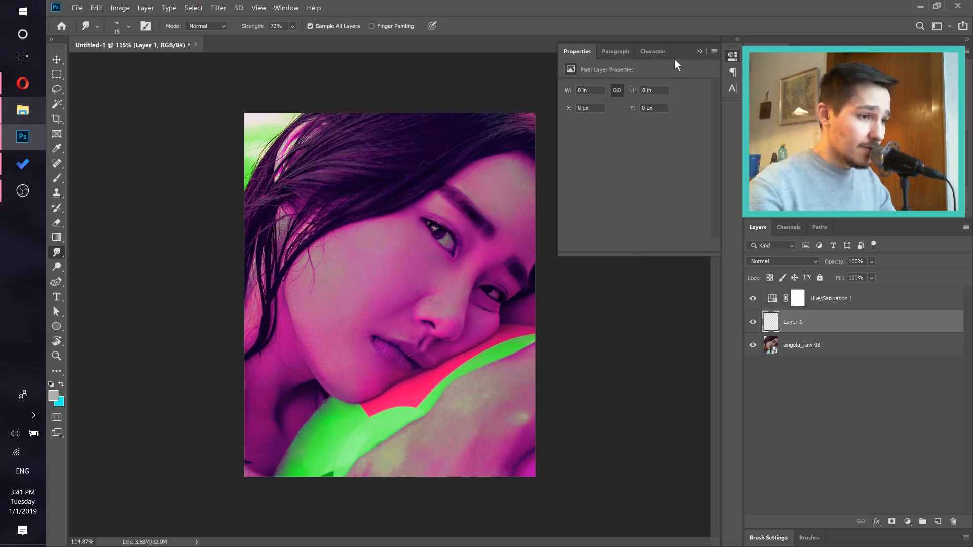
# Step: Choose the rough-edged 50 px brush tip with a 14° angle and 1% spacing for the Smudge Tool in Brush Settings
pyautogui.click(699, 52)
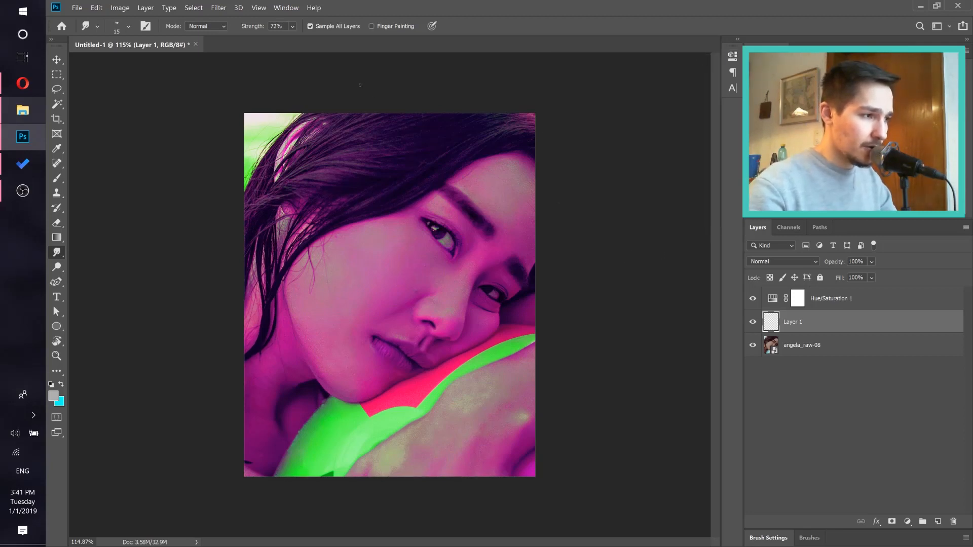
pyautogui.click(286, 7)
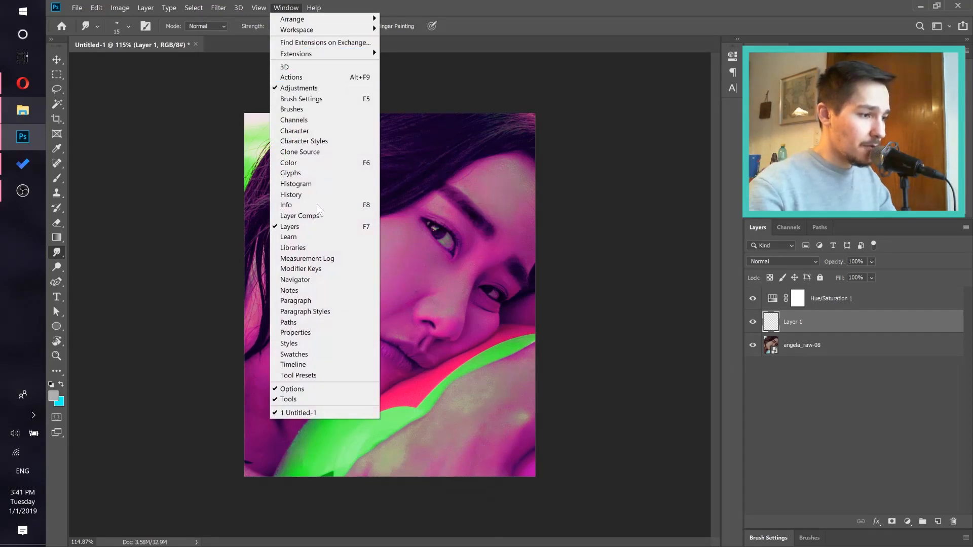
pyautogui.click(310, 99)
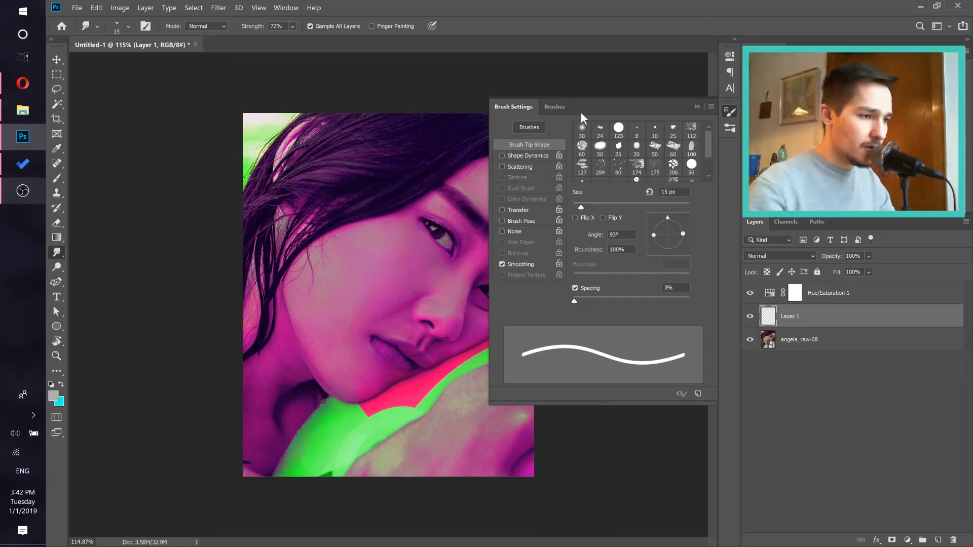
pyautogui.click(657, 150)
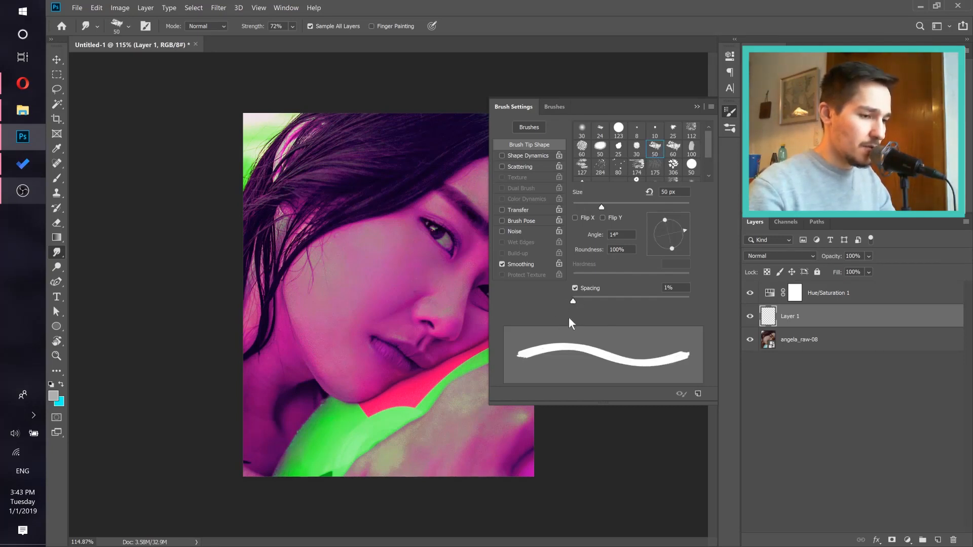
pyautogui.click(697, 107)
# Step: Smudge several parallel diagonal strokes across the cheek below the upper eye on Layer 1
pyautogui.hotkey('ctrl', '+')
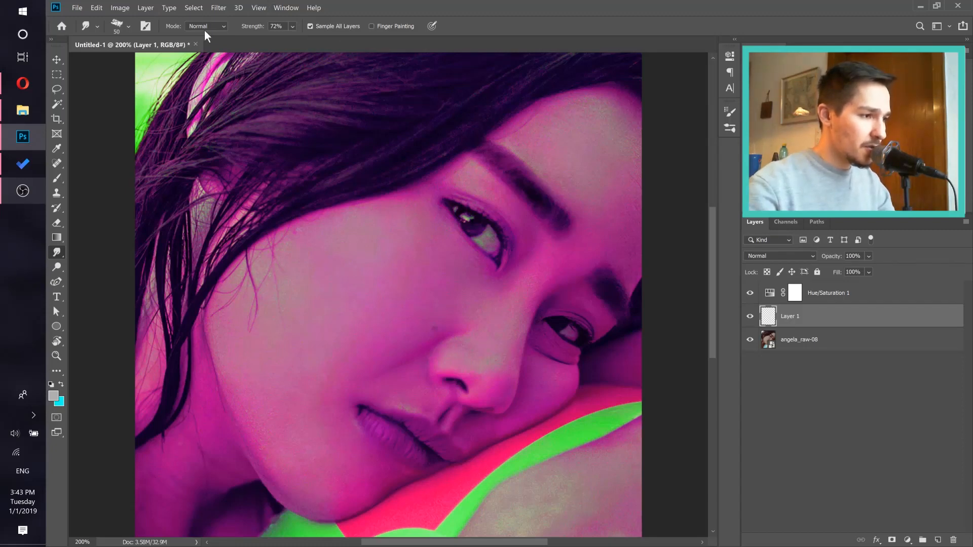
pyautogui.moveTo(450, 257); pyautogui.dragTo(354, 299)
pyautogui.moveTo(449, 248); pyautogui.dragTo(330, 288)
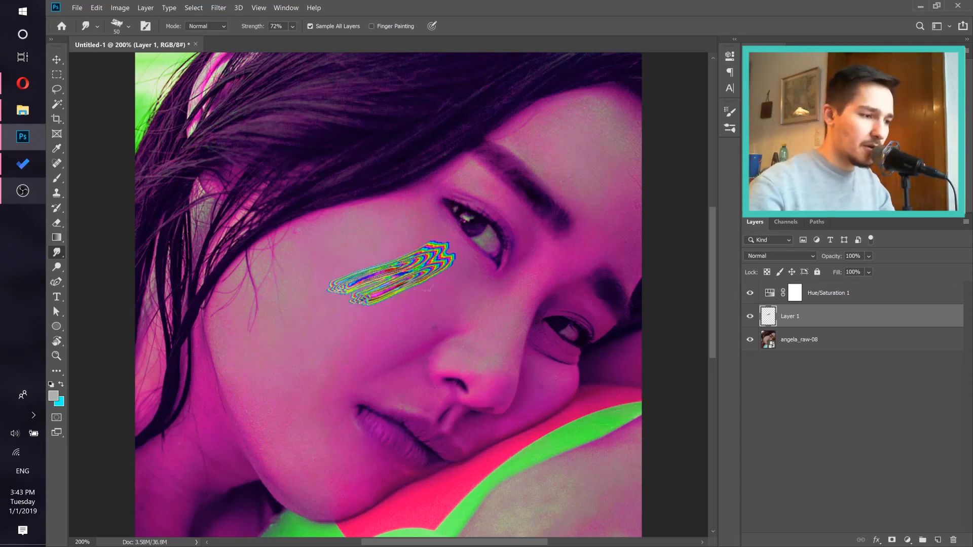
pyautogui.moveTo(456, 271); pyautogui.dragTo(355, 316)
pyautogui.moveTo(427, 280); pyautogui.dragTo(335, 322)
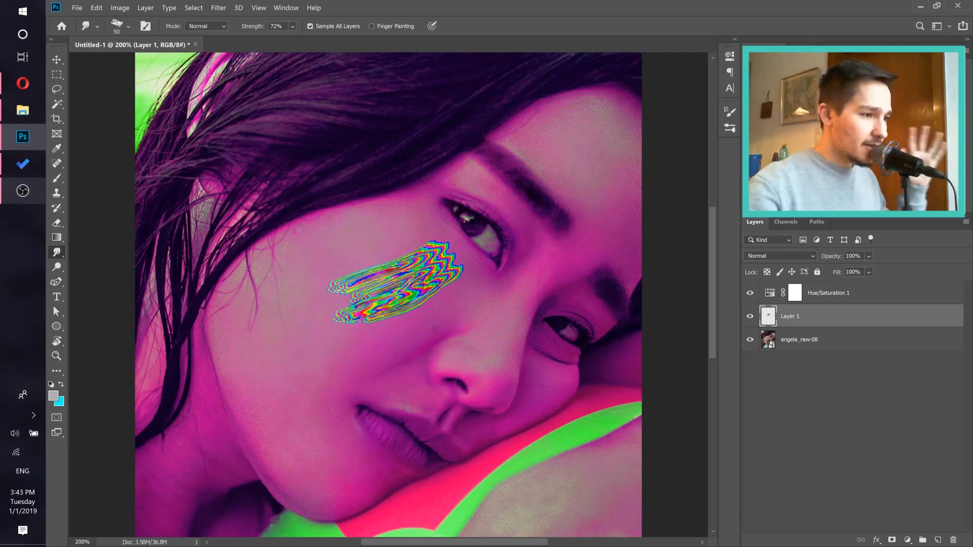
pyautogui.moveTo(424, 246); pyautogui.dragTo(316, 286)
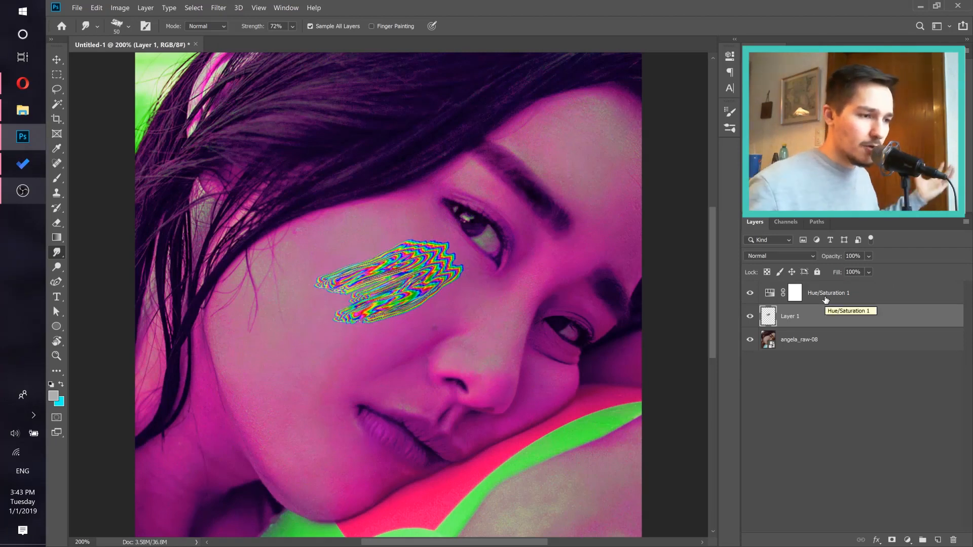
# Step: Review the settings of the Hue/Saturation adjustment and make Layer 1 active again
pyautogui.doubleClick(795, 293)
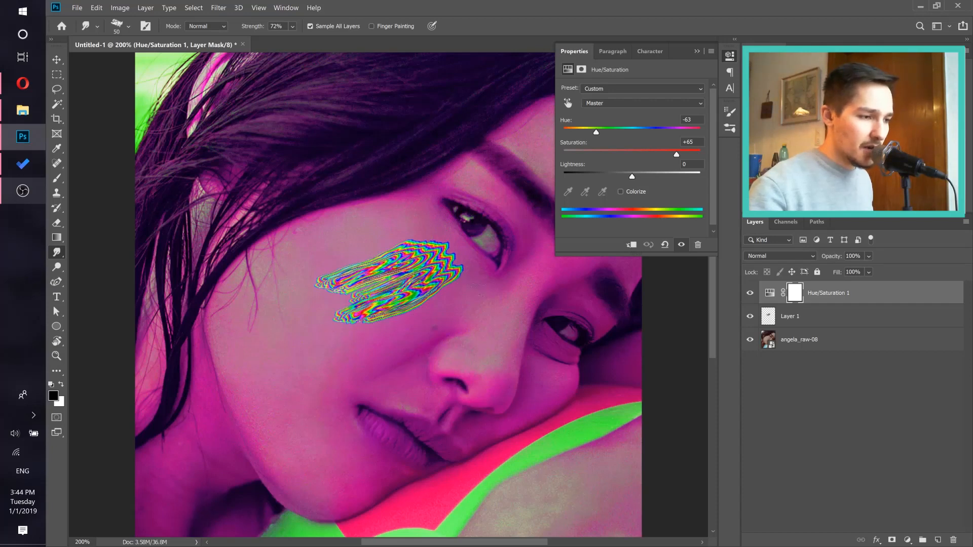
pyautogui.click(694, 51)
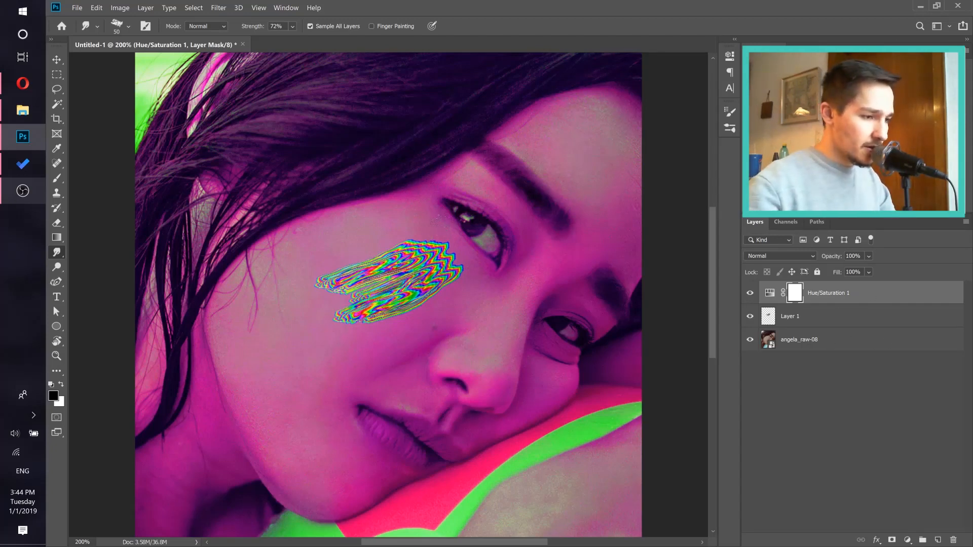
pyautogui.click(793, 322)
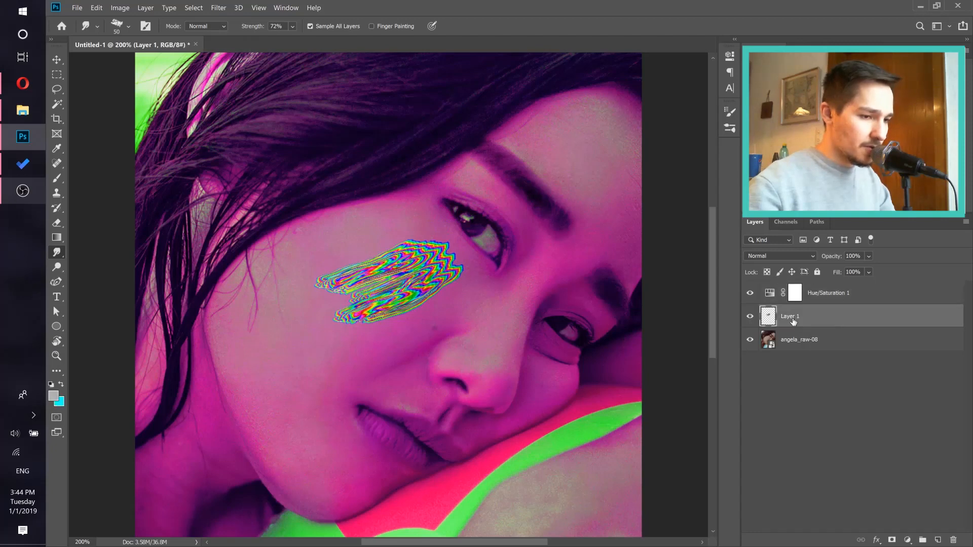
# Step: Smudge the lower part of the upper eye into the cheek streak and check the reference artwork in the browser
pyautogui.moveTo(494, 256)
pyautogui.mouseDown()
pyautogui.moveTo(429, 284)
pyautogui.moveTo(497, 241)
pyautogui.moveTo(431, 264)
pyautogui.moveTo(486, 236)
pyautogui.moveTo(416, 254)
pyautogui.moveTo(456, 218)
pyautogui.moveTo(400, 243)
pyautogui.moveTo(446, 228)
pyautogui.mouseUp()
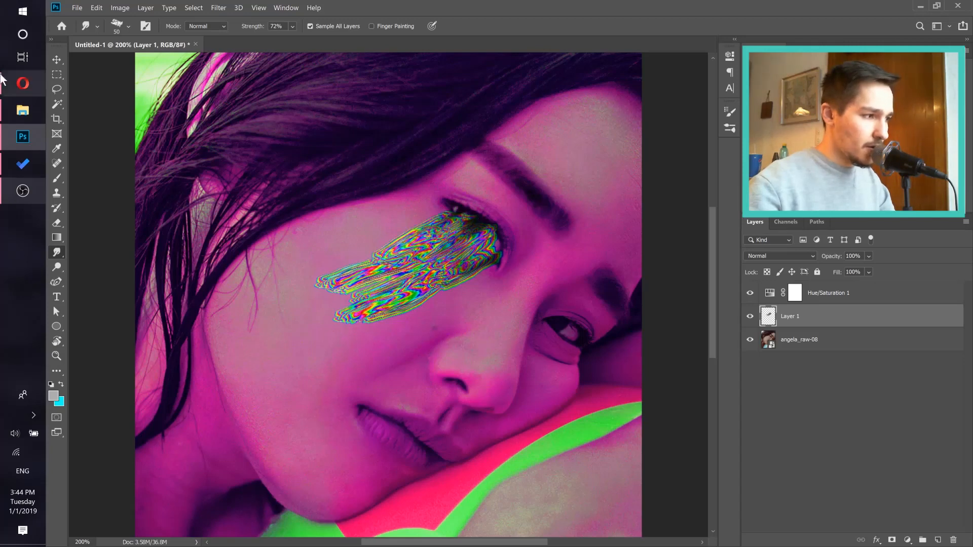
pyautogui.click(21, 84)
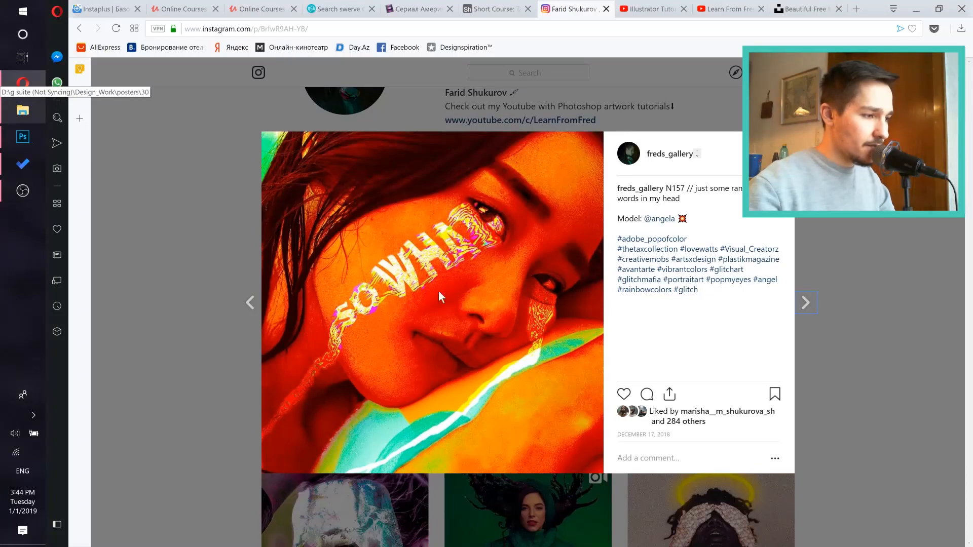
pyautogui.click(22, 136)
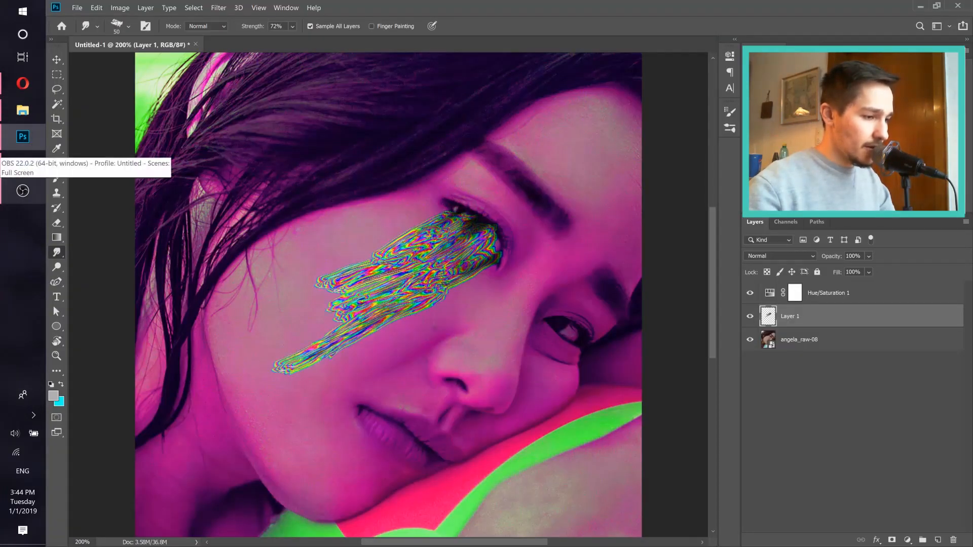
# Step: Extend the smudged streak diagonally down the cheek to the jaw, enlarging the brush to 105 px
pyautogui.moveTo(372, 299)
pyautogui.mouseDown()
pyautogui.moveTo(304, 329)
pyautogui.moveTo(279, 360)
pyautogui.moveTo(324, 323)
pyautogui.moveTo(287, 347)
pyautogui.moveTo(461, 253)
pyautogui.mouseUp()
pyautogui.moveTo(385, 281)
pyautogui.mouseDown()
pyautogui.moveTo(489, 223)
pyautogui.moveTo(324, 309)
pyautogui.moveTo(213, 393)
pyautogui.mouseUp()
pyautogui.moveTo(284, 349); pyautogui.dragTo(203, 400)
pyautogui.moveTo(317, 347); pyautogui.dragTo(243, 380)
pyautogui.moveTo(296, 360); pyautogui.dragTo(213, 410)
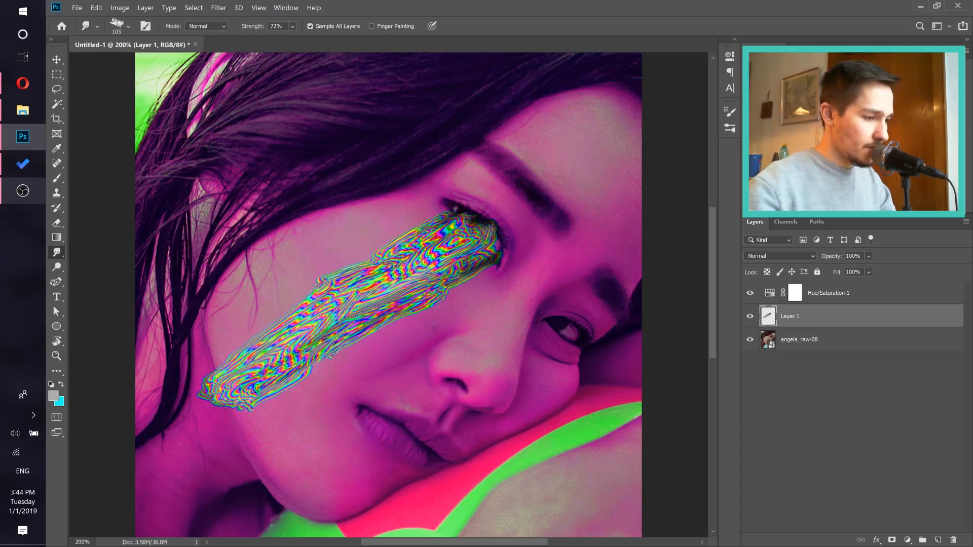
# Step: Undo the last smudge strokes at the lower end of the streak
pyautogui.hotkey('ctrl', 'z')
pyautogui.hotkey('ctrl', 'z')
pyautogui.hotkey('ctrl', 'z')
pyautogui.hotkey('ctrl', 'z')
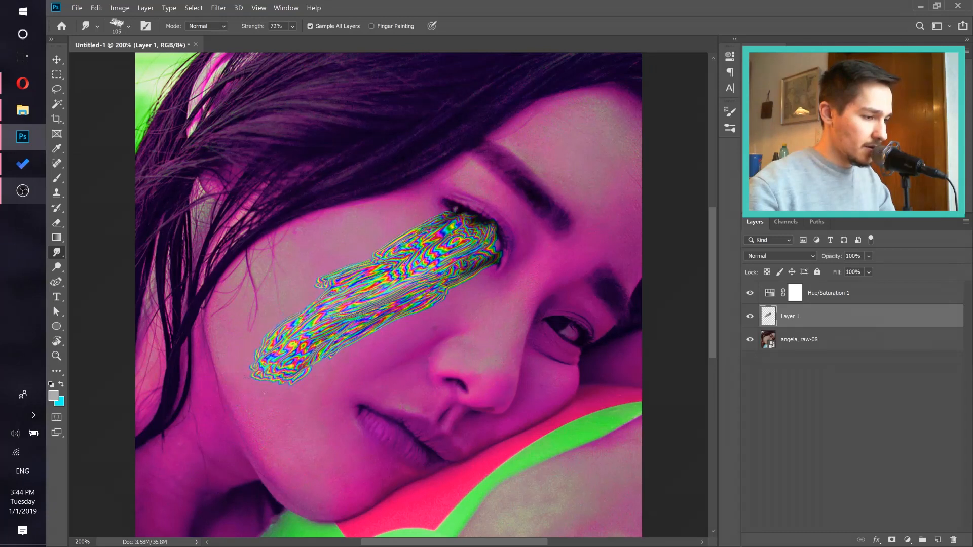
# Step: Smudge the streak past the jaw and neck to the image edge with a 63 px brush and fill out its upper contour
pyautogui.moveTo(299, 357); pyautogui.dragTo(215, 405)
pyautogui.moveTo(339, 282)
pyautogui.mouseDown()
pyautogui.moveTo(312, 304)
pyautogui.moveTo(256, 391)
pyautogui.moveTo(234, 392)
pyautogui.moveTo(241, 410)
pyautogui.moveTo(129, 511)
pyautogui.mouseUp()
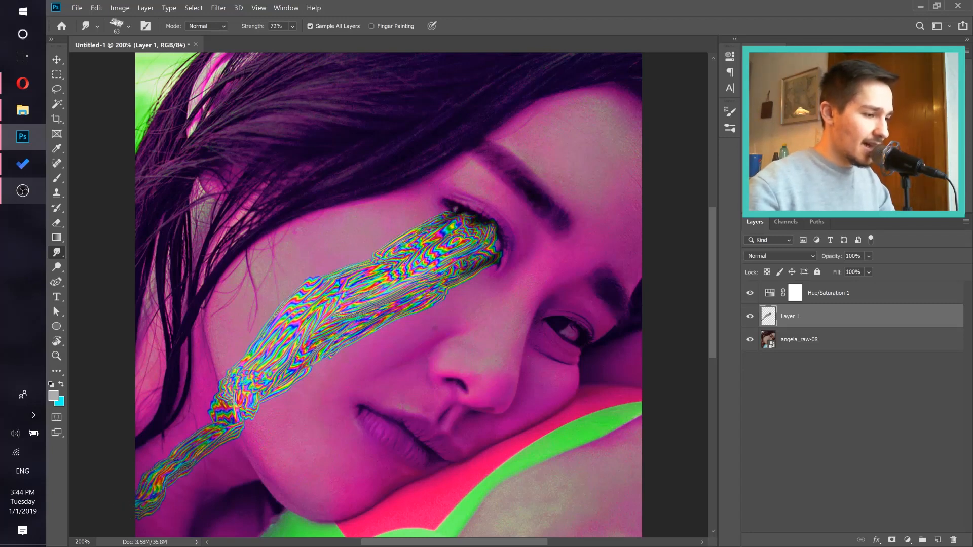
pyautogui.moveTo(421, 240); pyautogui.dragTo(311, 297)
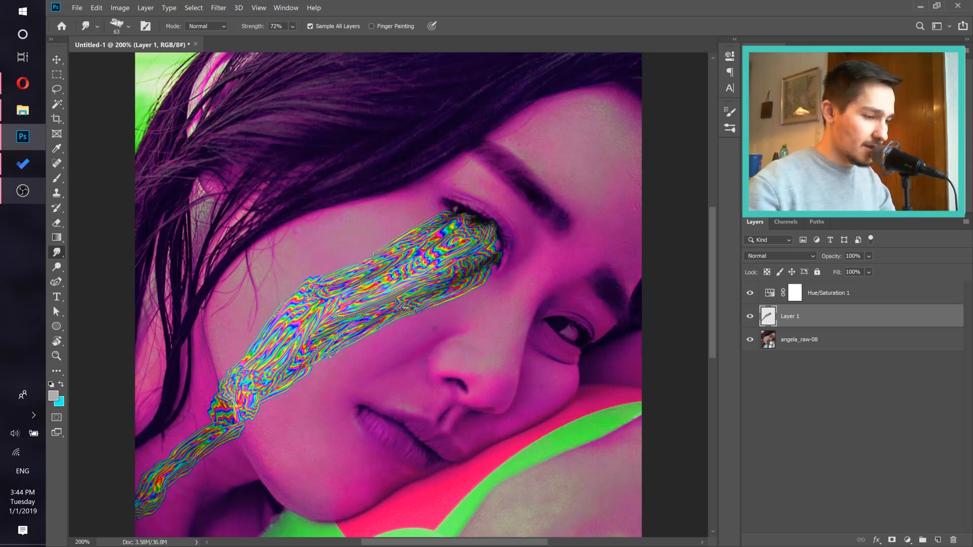
pyautogui.moveTo(401, 252); pyautogui.dragTo(286, 309)
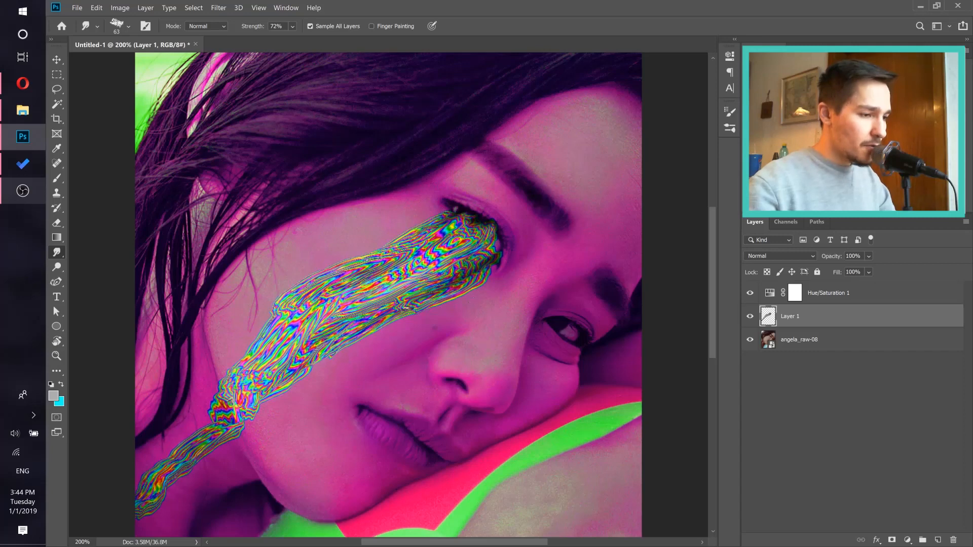
# Step: Hide the Hue/Saturation adjustment and add a Vibrance adjustment above Layer 1 with Vibrance +100 and Saturation +91
pyautogui.click(749, 298)
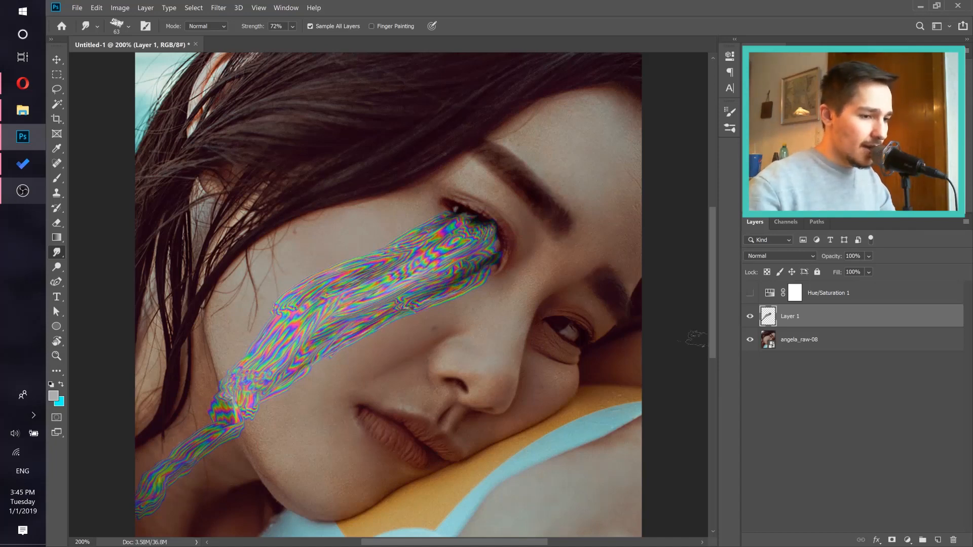
pyautogui.click(908, 541)
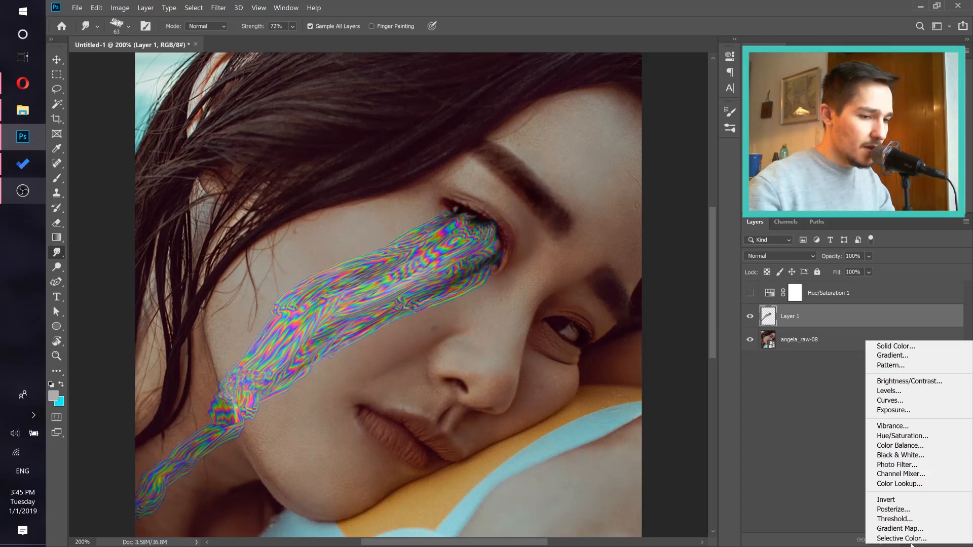
pyautogui.click(899, 428)
pyautogui.moveTo(642, 99); pyautogui.dragTo(713, 100)
pyautogui.moveTo(660, 123); pyautogui.dragTo(685, 123)
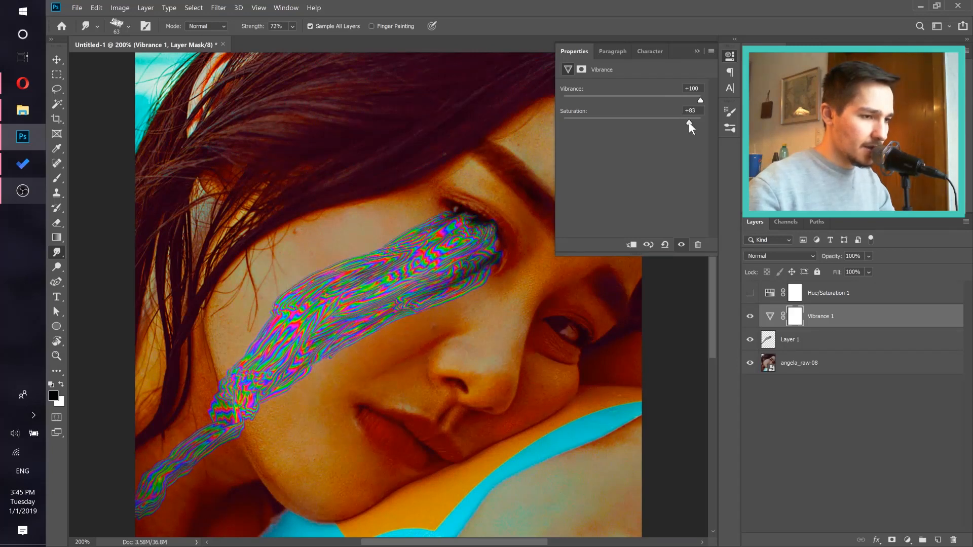
pyautogui.moveTo(689, 123); pyautogui.dragTo(688, 120)
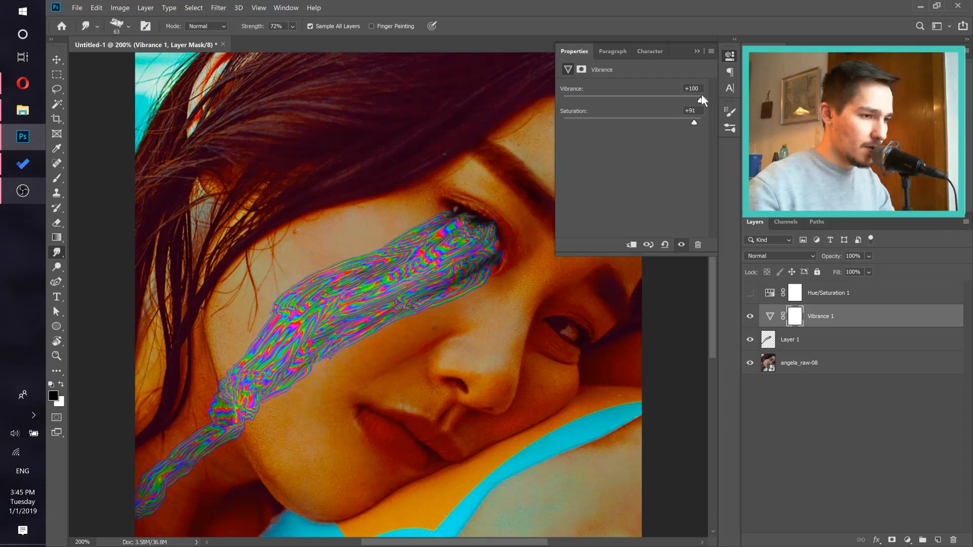
pyautogui.click(697, 52)
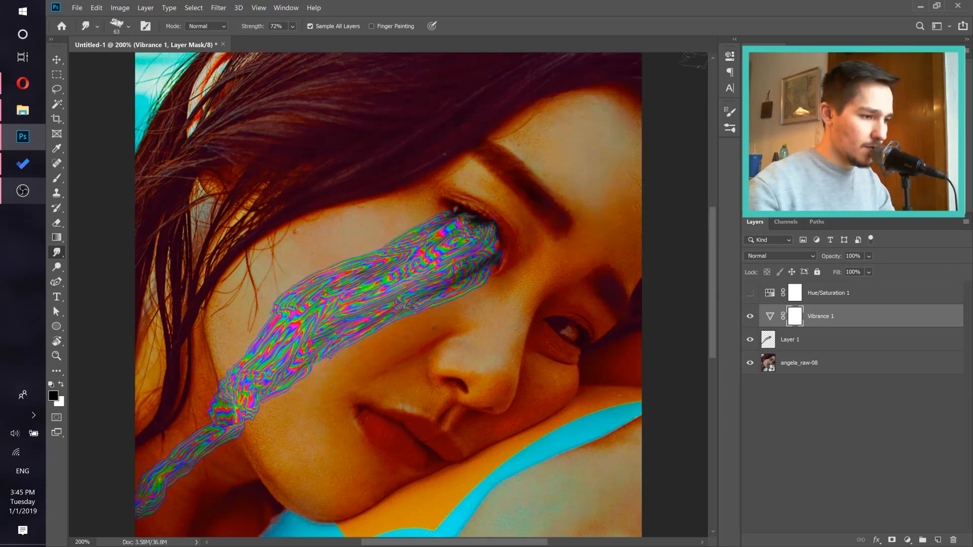
# Step: Set the blend mode of the smudged Layer 1 to Color Dodge
pyautogui.click(827, 342)
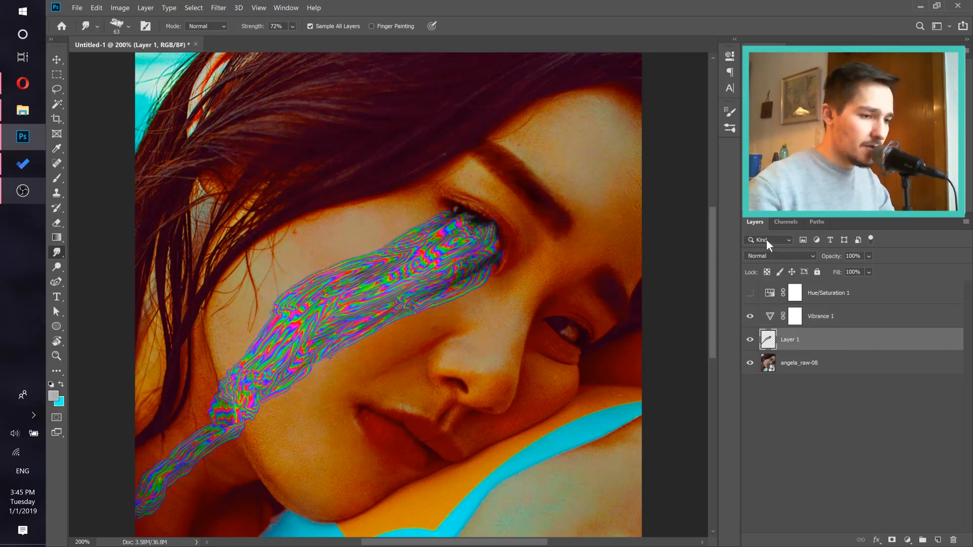
pyautogui.click(767, 253)
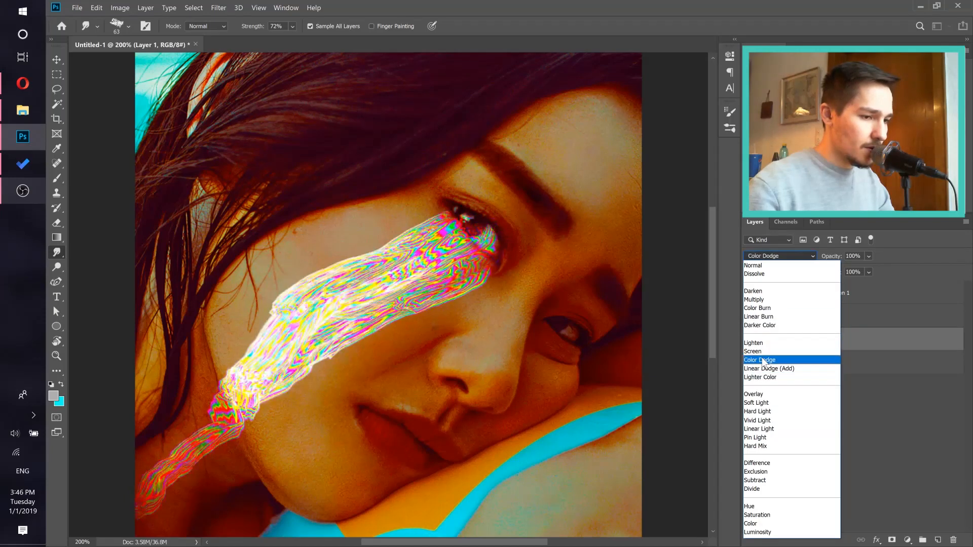
pyautogui.click(764, 361)
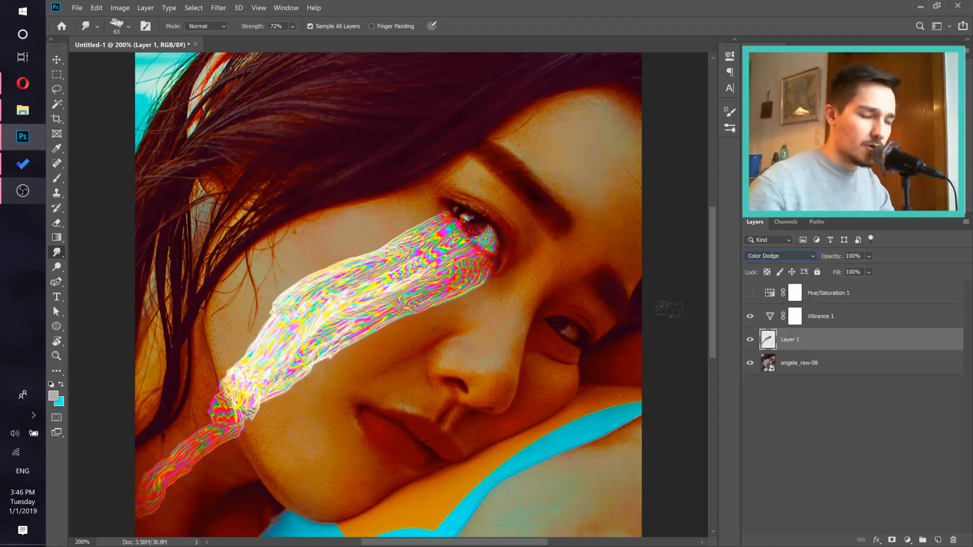
# Step: Activate the Move Tool and compare the portrait with the reference artwork in the browser
pyautogui.click(59, 59)
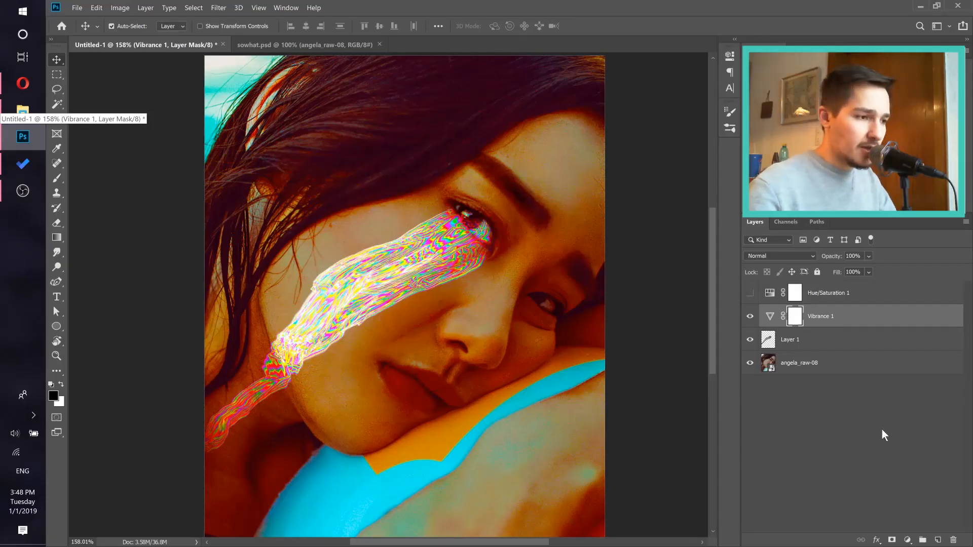
pyautogui.click(23, 84)
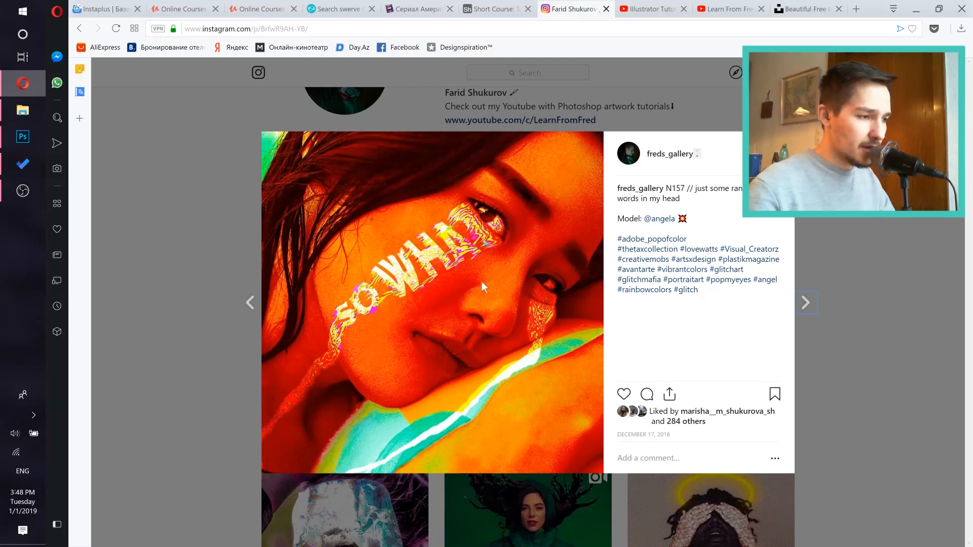
pyautogui.click(16, 139)
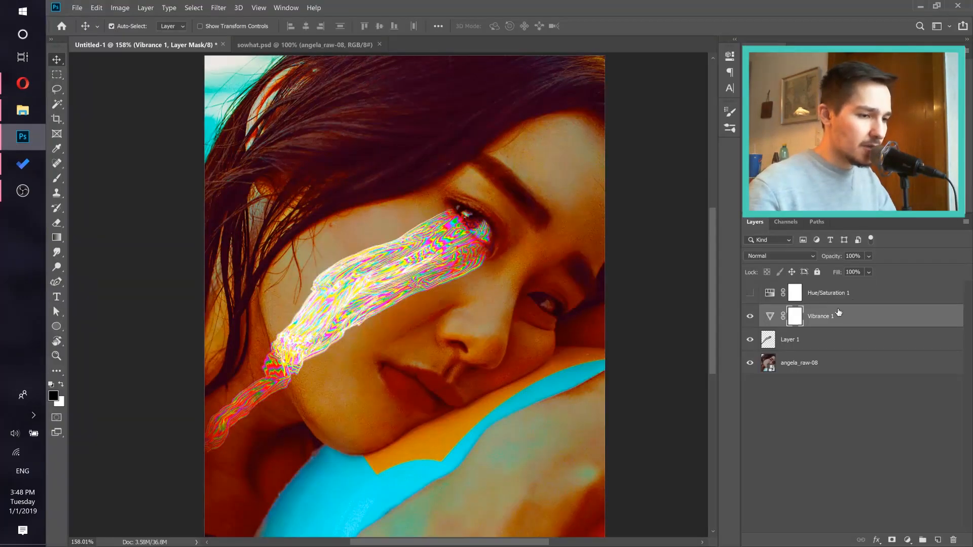
# Step: Show the Hue/Saturation adjustment again and set its Saturation to +29 and Hue to -2
pyautogui.click(851, 295)
pyautogui.click(751, 295)
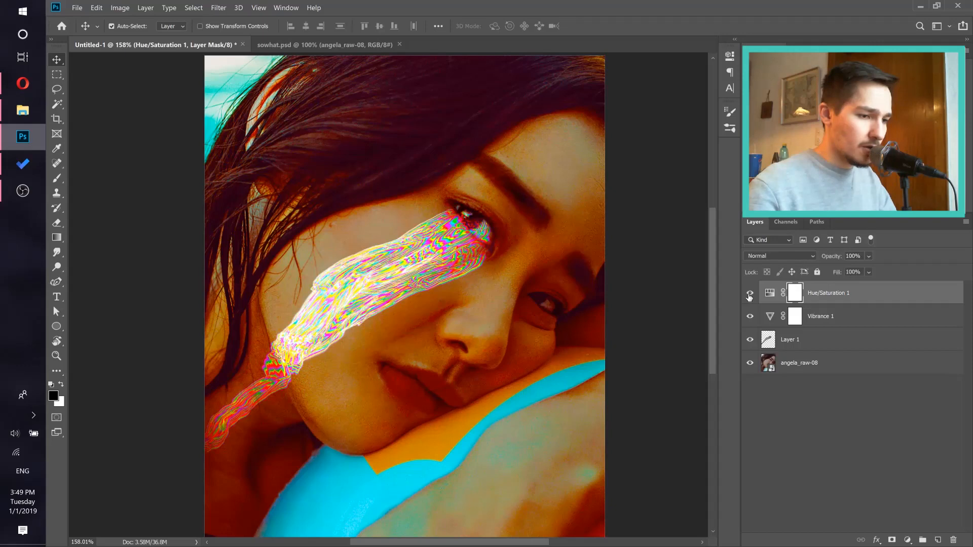
pyautogui.doubleClick(771, 296)
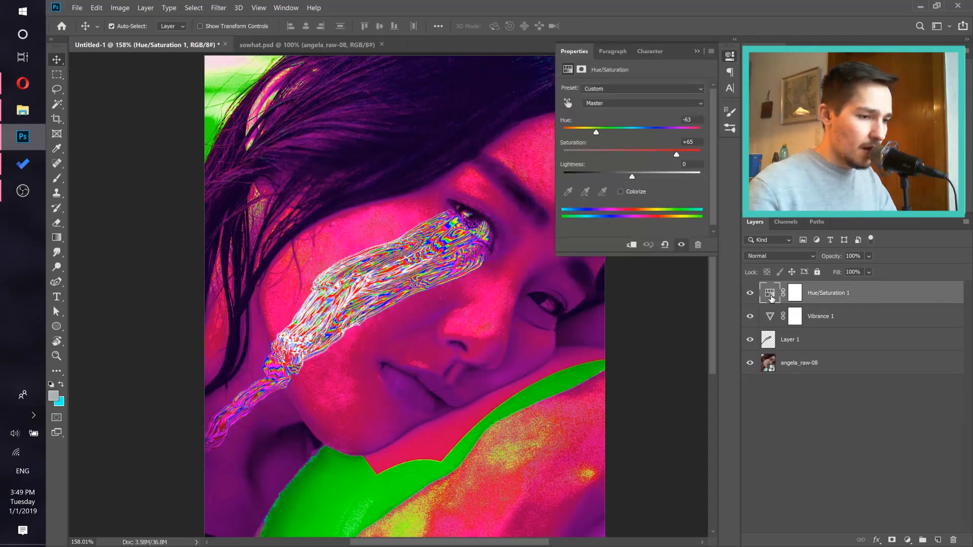
pyautogui.click(649, 152)
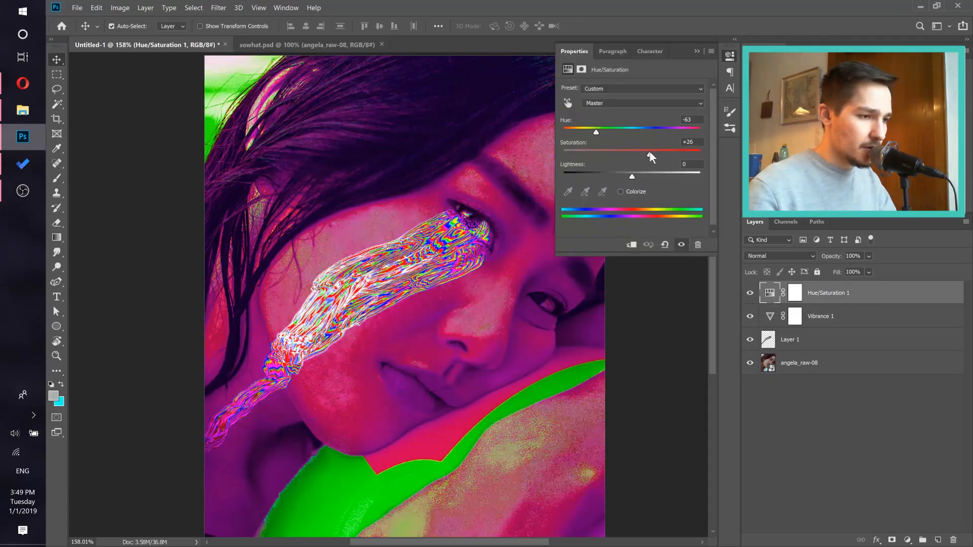
pyautogui.moveTo(650, 155); pyautogui.dragTo(652, 156)
pyautogui.moveTo(598, 130); pyautogui.dragTo(631, 134)
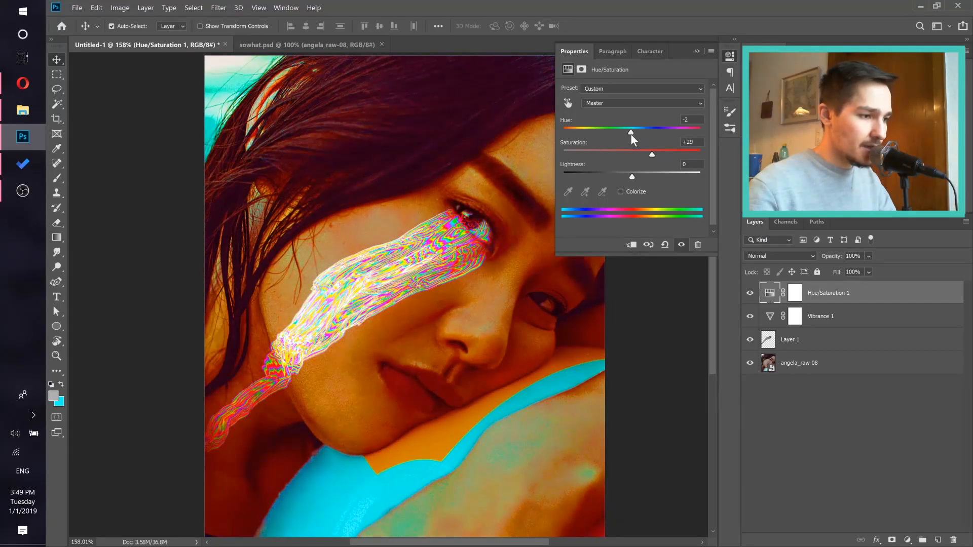
pyautogui.click(698, 51)
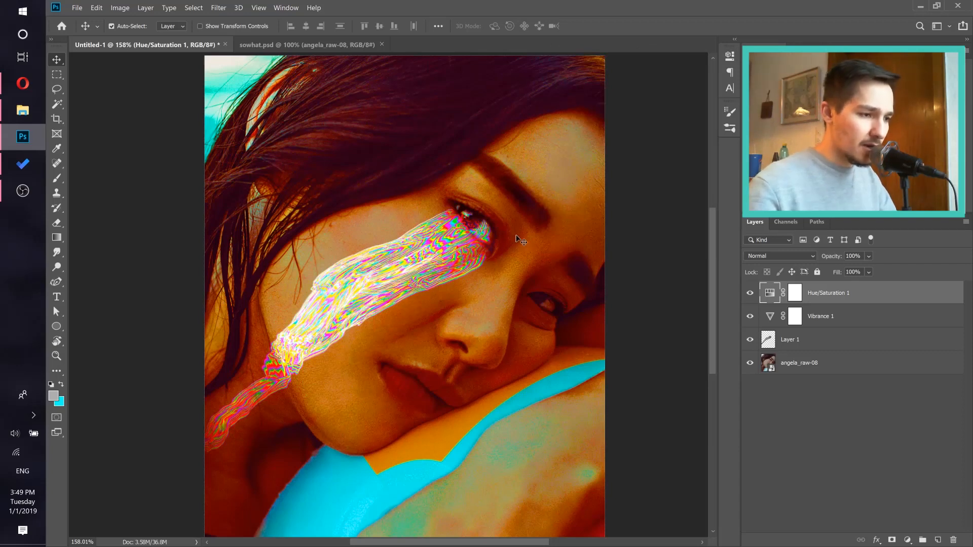
# Step: Add the text "SO WHAT" directly above Layer 1, starting at the temple just outside the eye
pyautogui.click(824, 339)
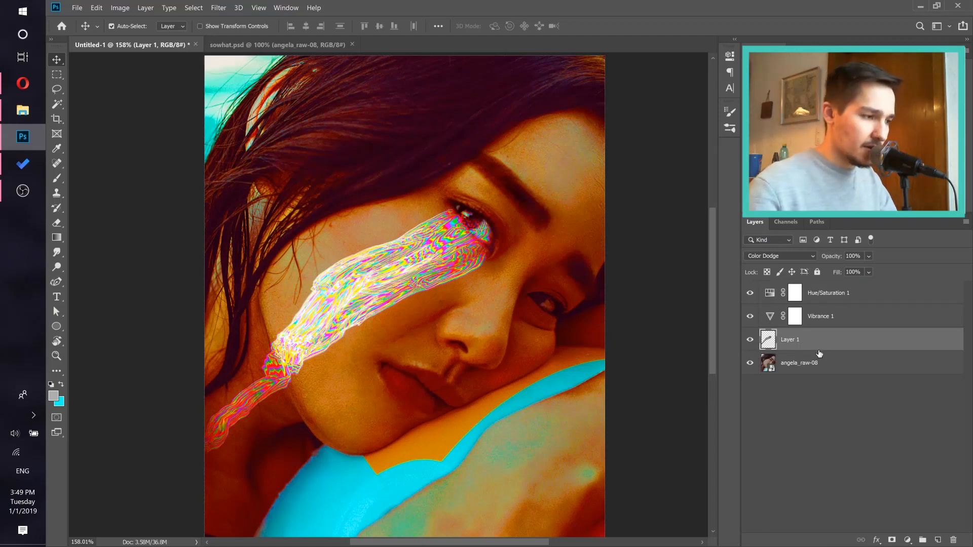
pyautogui.click(57, 297)
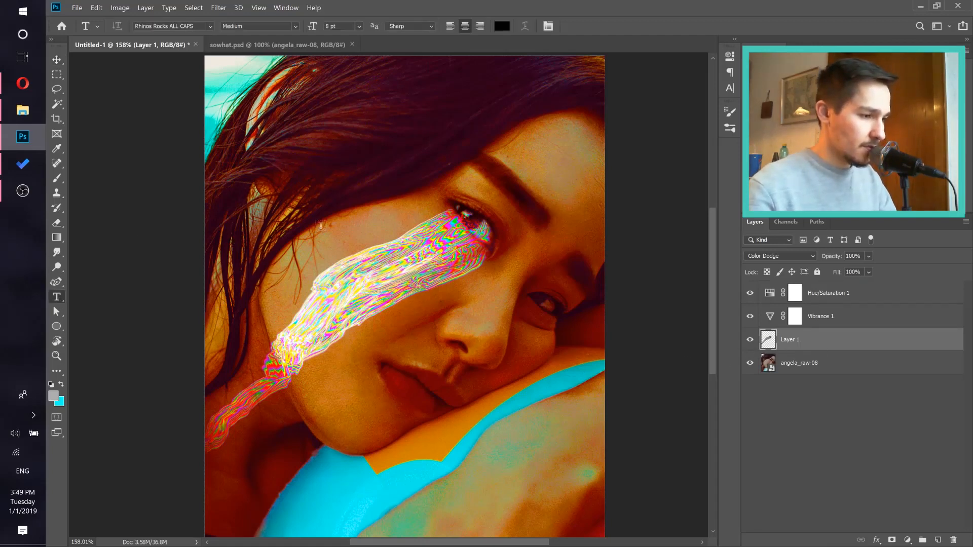
pyautogui.click(345, 200)
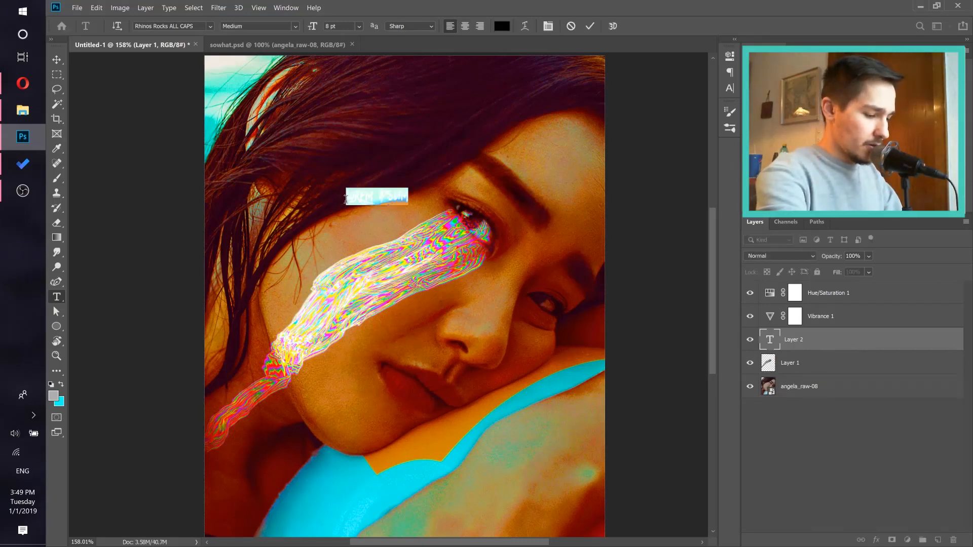
pyautogui.press('BackSpace')
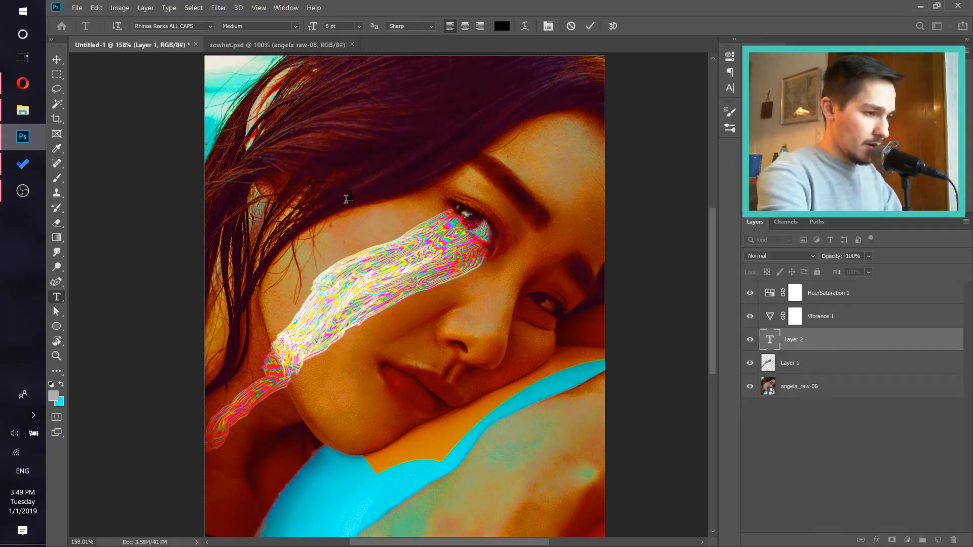
pyautogui.write('so what')
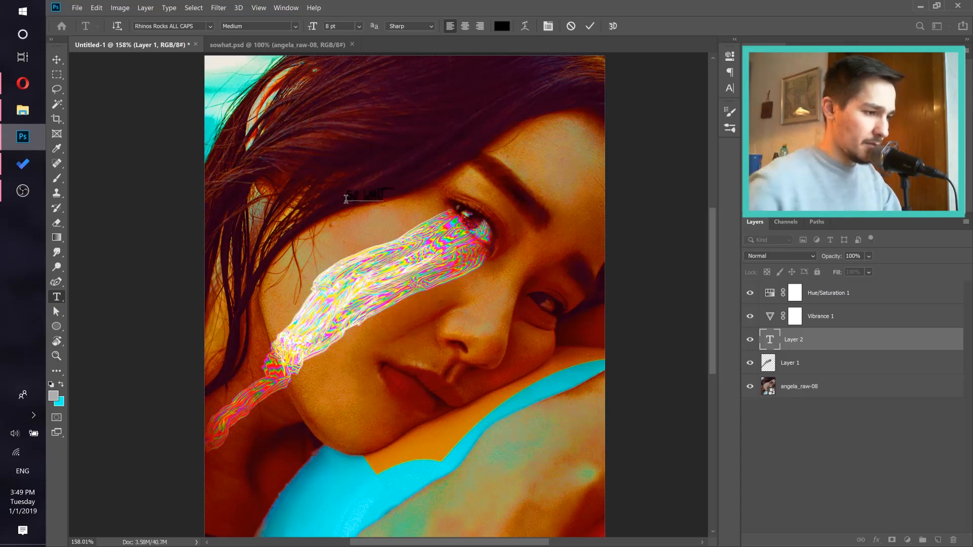
pyautogui.click(589, 26)
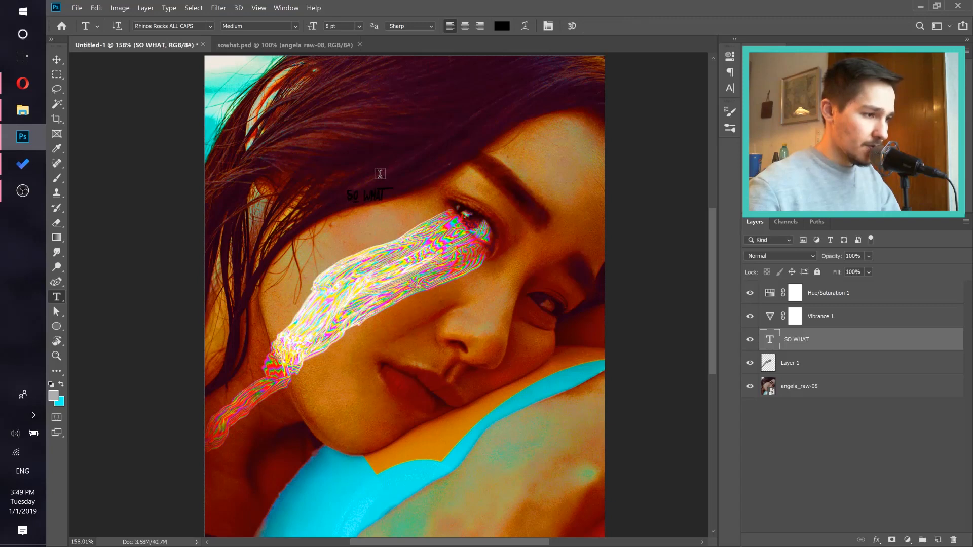
# Step: Check the lettering in the browser's reference artwork and set the SO WHAT text's font to Raleway Black
pyautogui.click(22, 83)
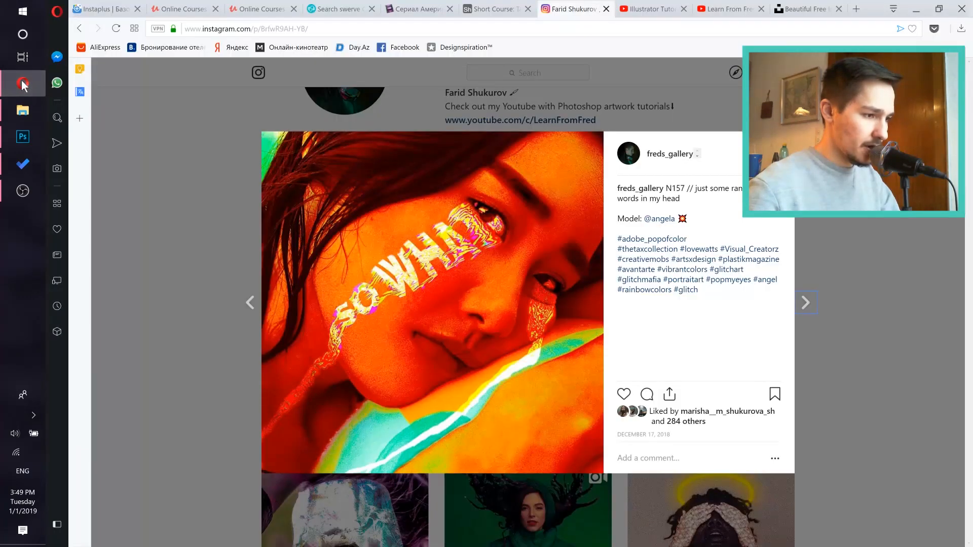
pyautogui.click(22, 83)
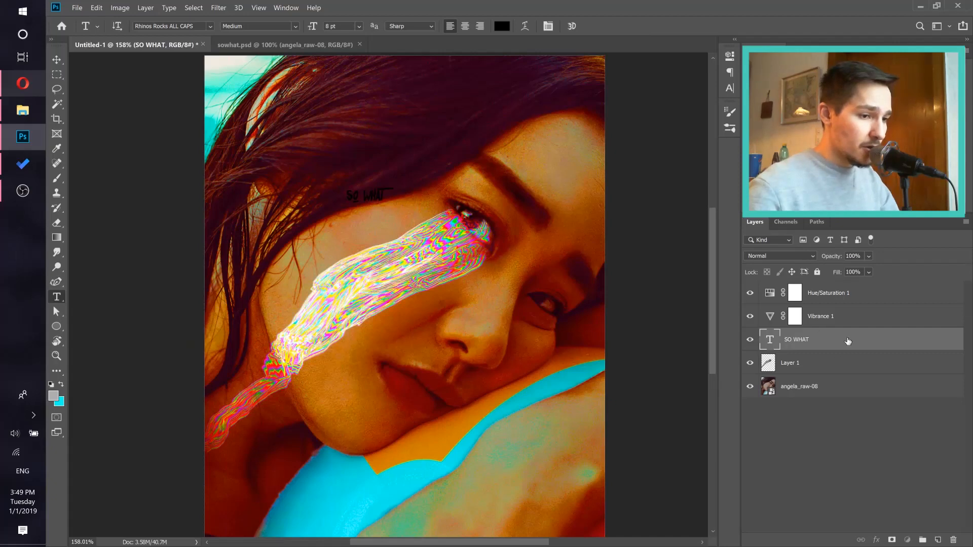
pyautogui.click(730, 88)
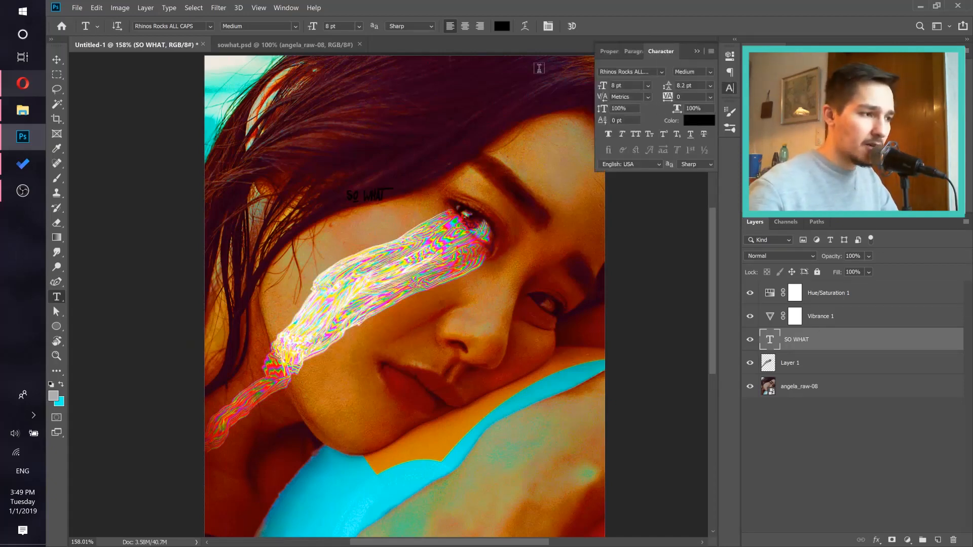
pyautogui.click(279, 10)
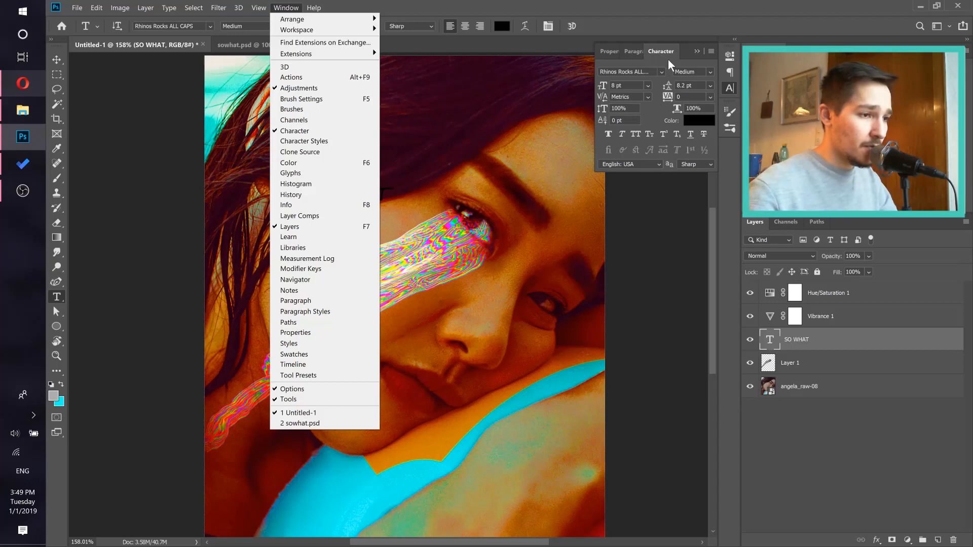
pyautogui.click(633, 71)
pyautogui.moveTo(600, 72); pyautogui.dragTo(633, 71)
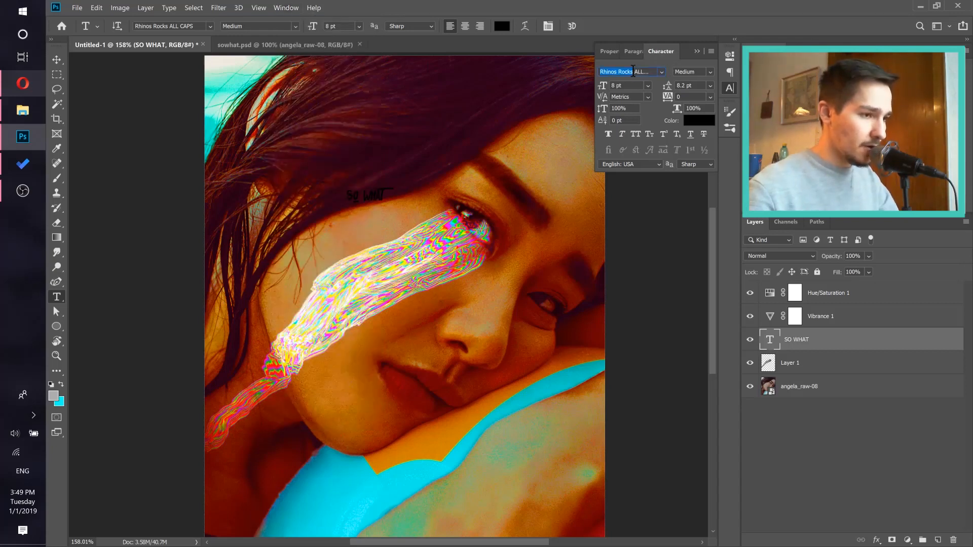
pyautogui.hotkey('ctrl', 'a')
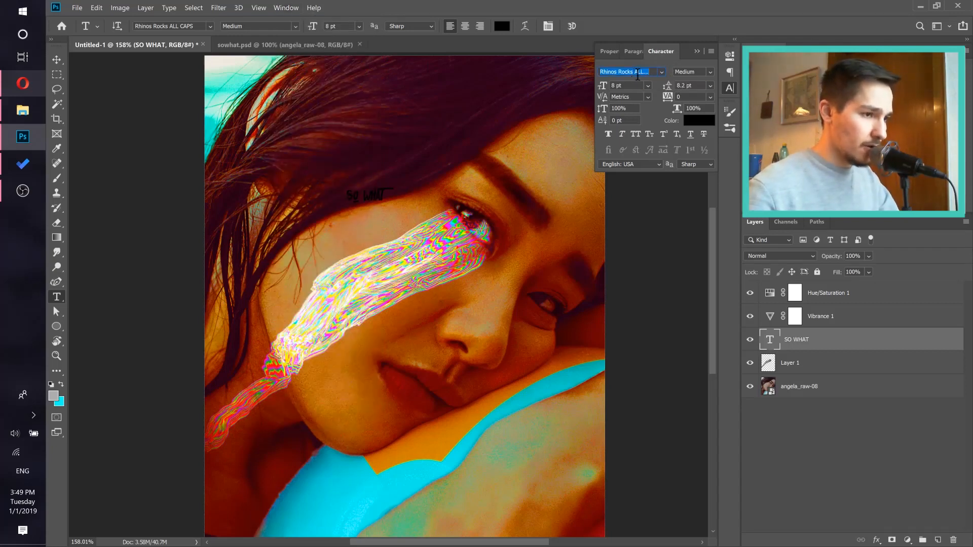
pyautogui.write('ra')
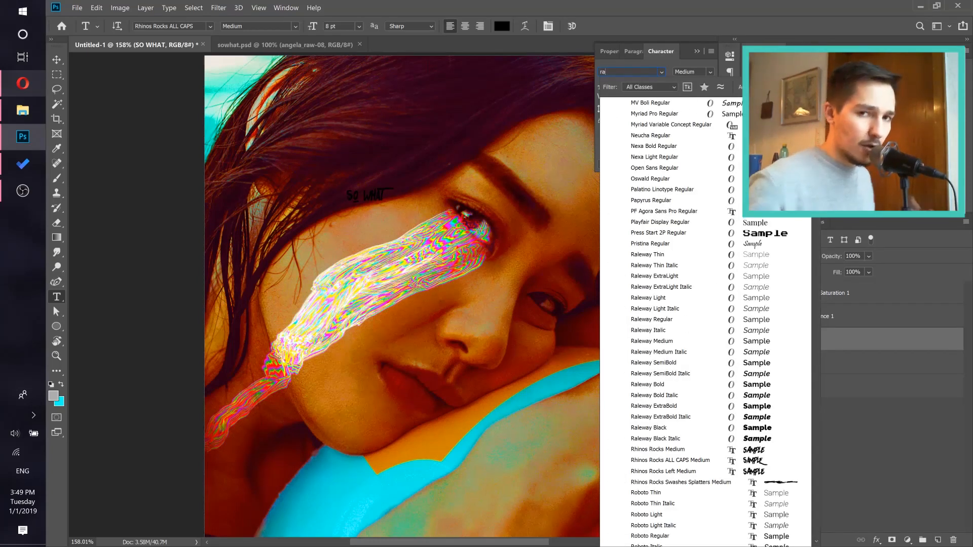
pyautogui.scroll(-5, 704, 319)
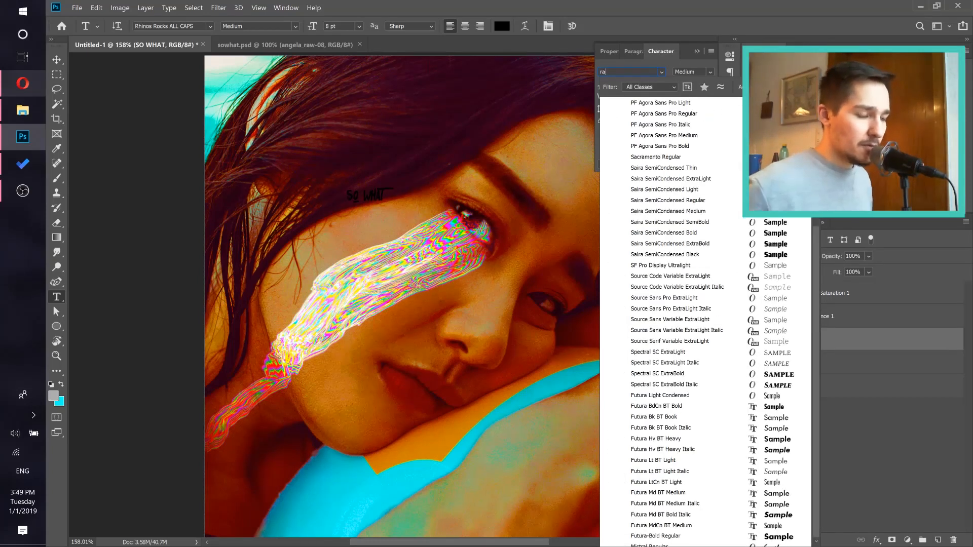
pyautogui.write('leway')
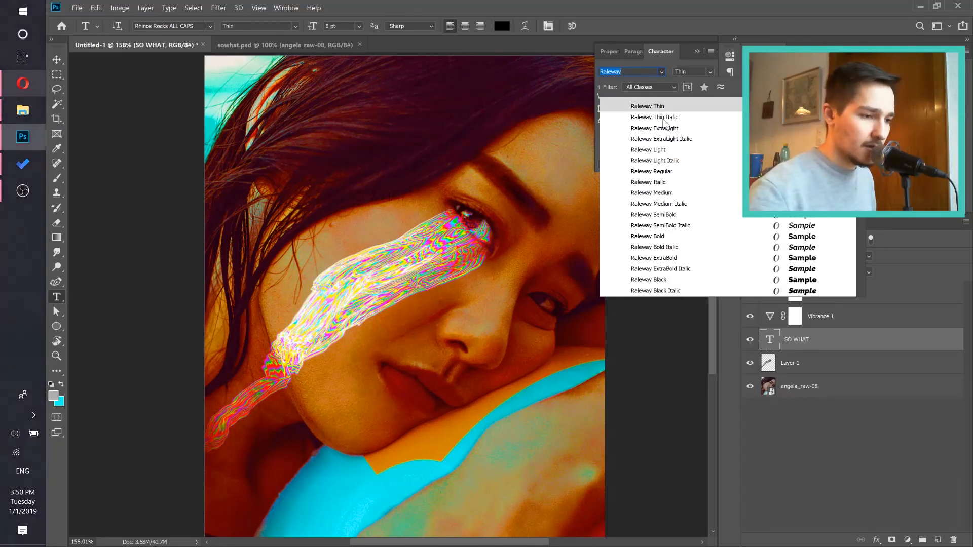
pyautogui.click(658, 280)
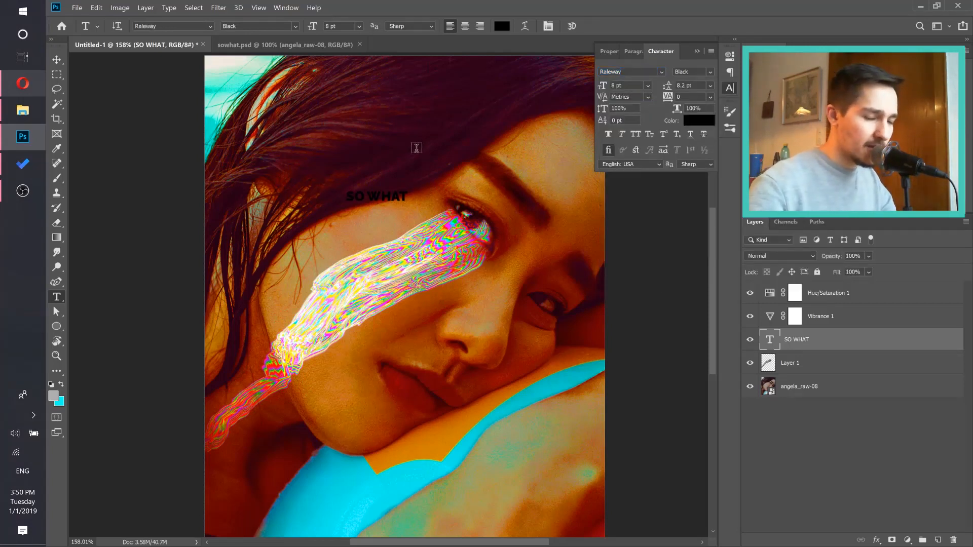
# Step: Set the SO WHAT text colour to white (ffffff)
pyautogui.click(708, 125)
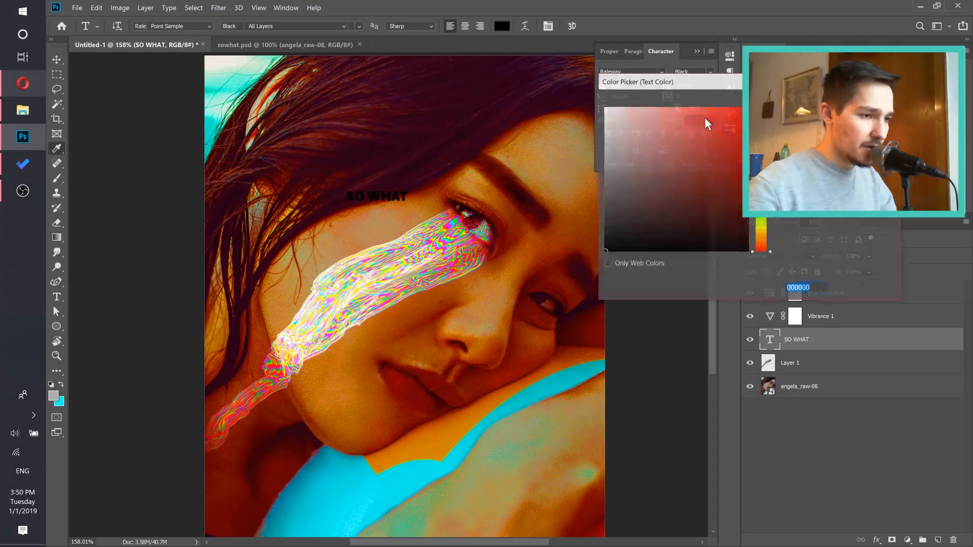
pyautogui.write('ffffff')
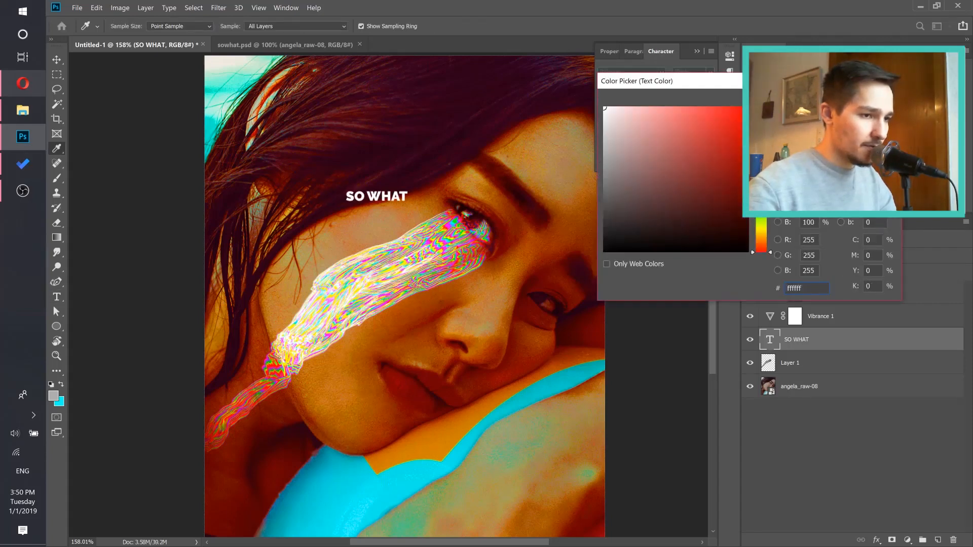
pyautogui.press('Return')
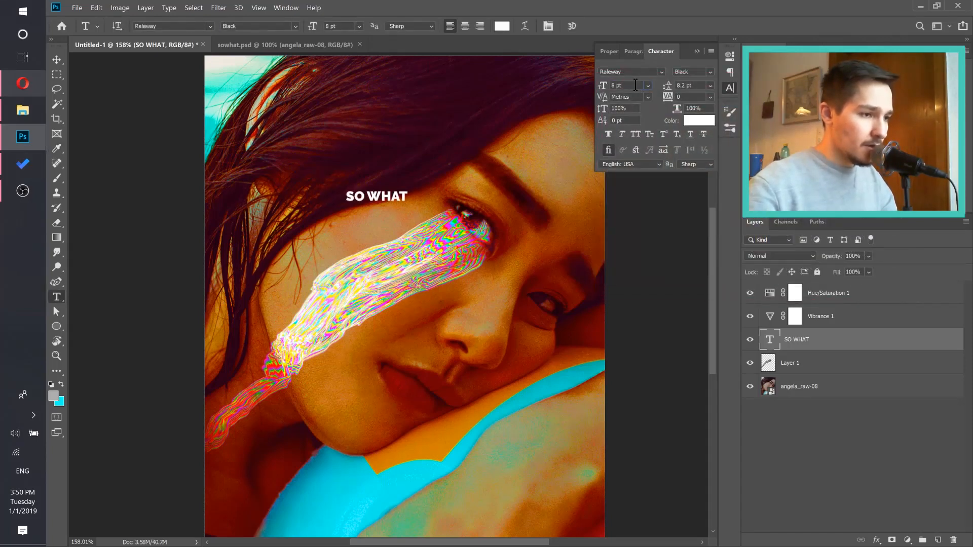
# Step: Enlarge the SO WHAT text to a font size of 31 pt
pyautogui.write('20')
pyautogui.press('Return')
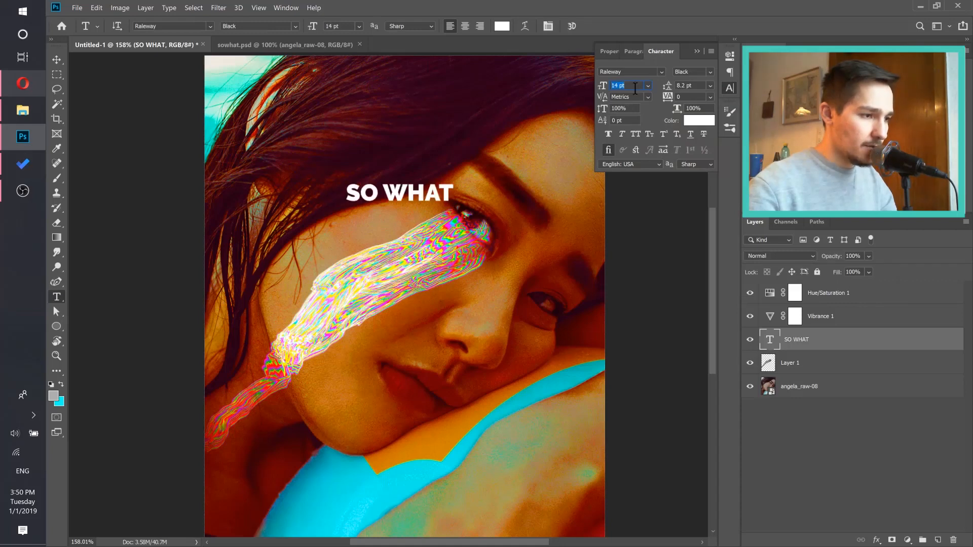
pyautogui.press('Up')
pyautogui.press('Up')
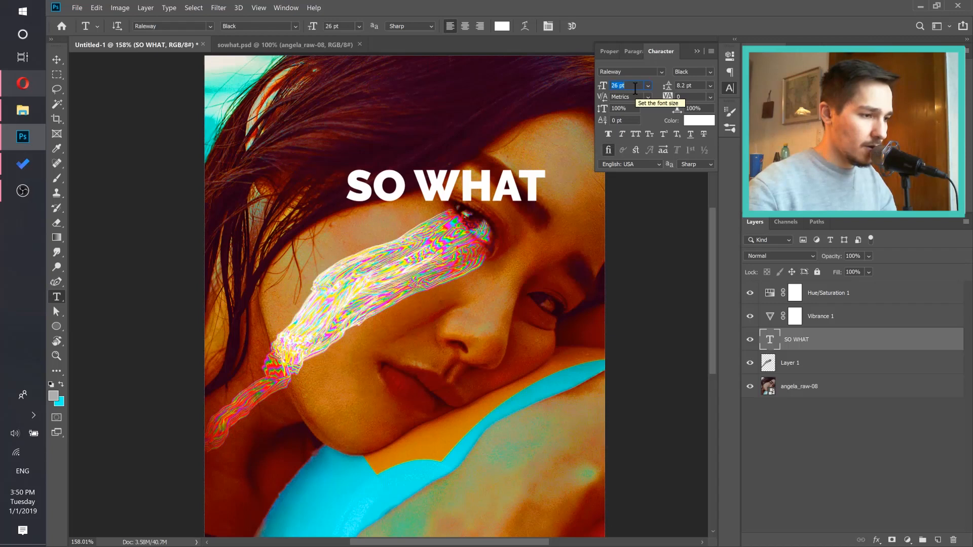
pyautogui.press('Up')
pyautogui.press('Up')
pyautogui.press('Up')
pyautogui.press('Up')
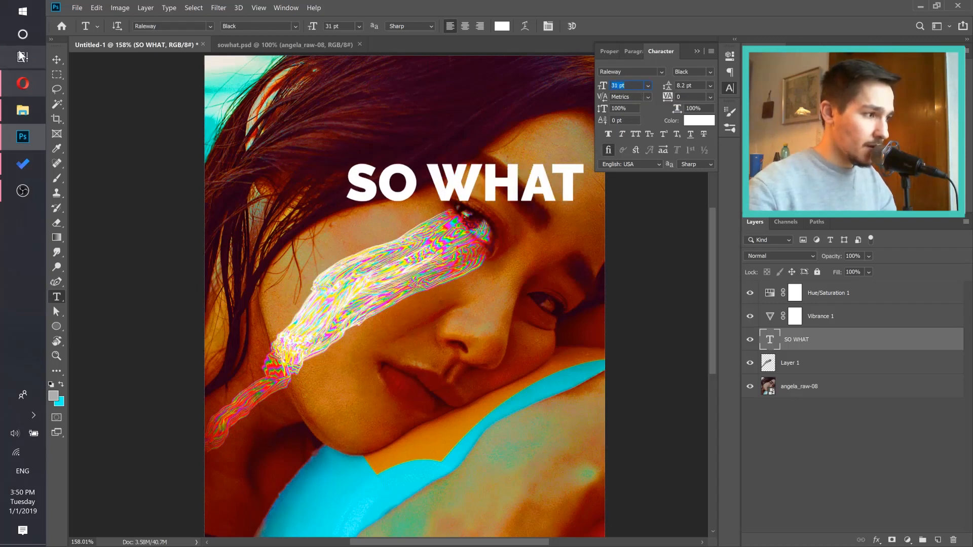
# Step: Move the SO WHAT text down over the rainbow streak and convert its layer to a smart object
pyautogui.click(57, 60)
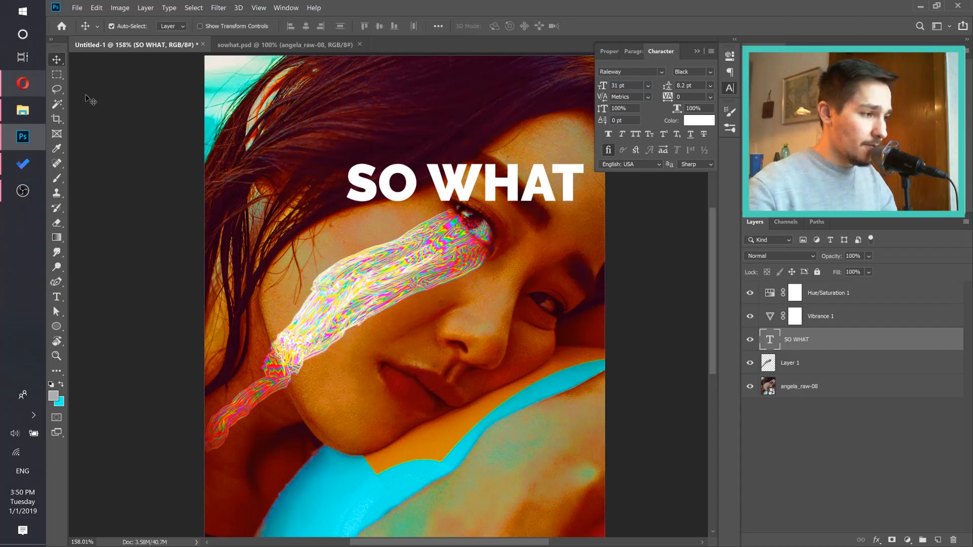
pyautogui.moveTo(414, 188); pyautogui.dragTo(343, 272)
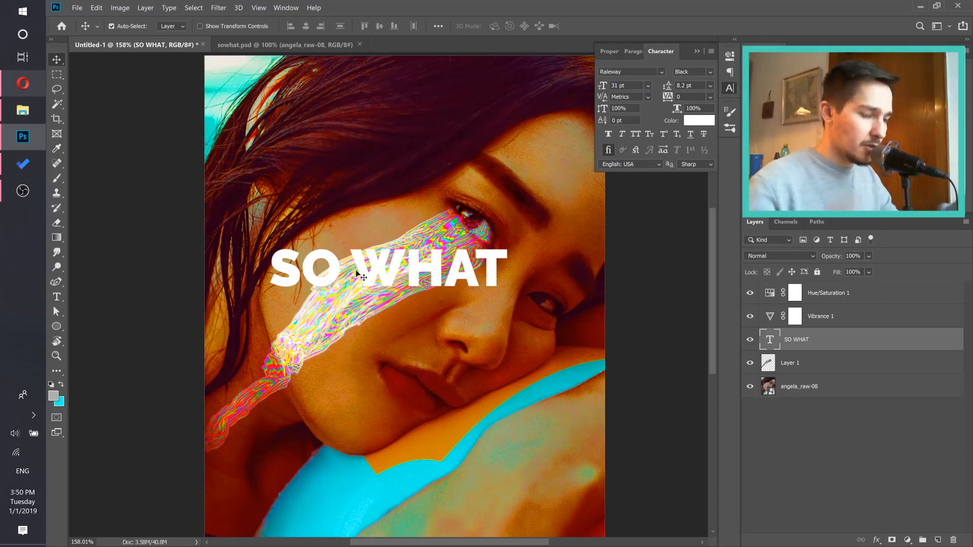
pyautogui.rightClick(911, 343)
pyautogui.click(919, 339)
pyautogui.rightClick(913, 343)
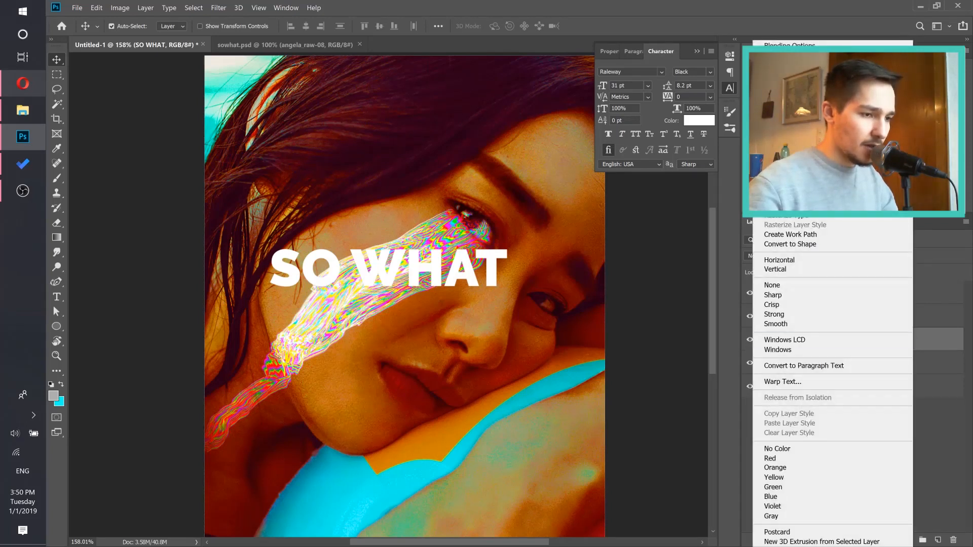
pyautogui.click(831, 200)
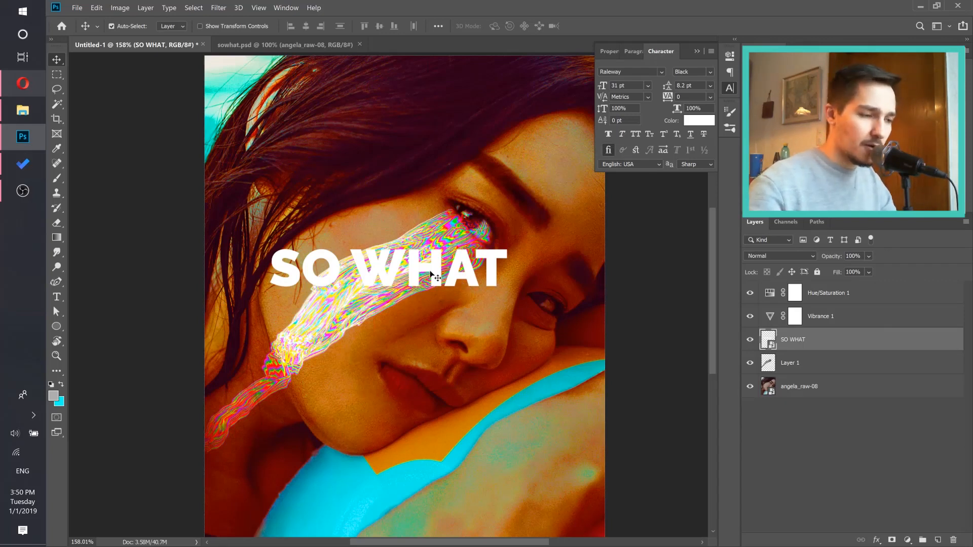
# Step: Free-transform the SO WHAT layer, rotating it about -30° and placing it along the rainbow streak below the eye
pyautogui.click(101, 8)
pyautogui.click(157, 232)
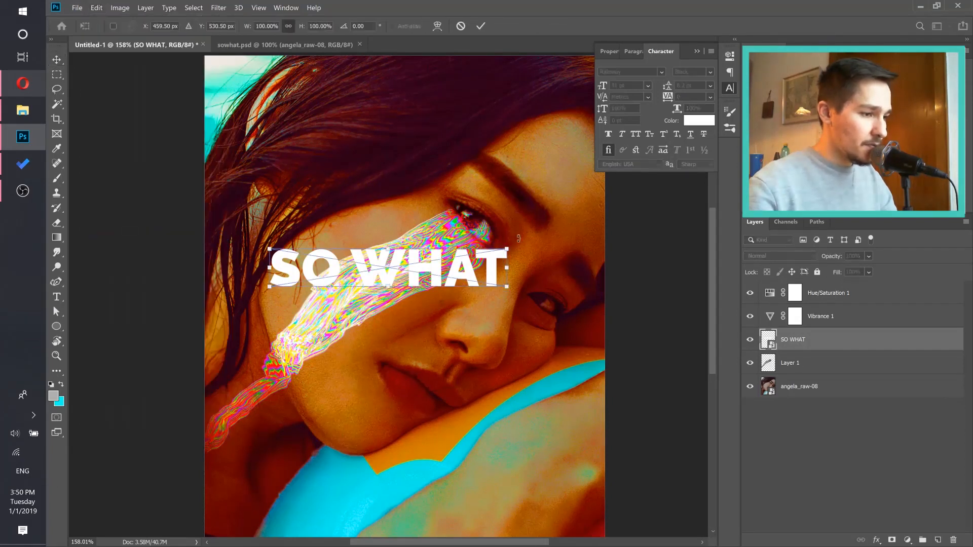
pyautogui.moveTo(518, 235); pyautogui.dragTo(484, 191)
pyautogui.moveTo(435, 234); pyautogui.dragTo(414, 259)
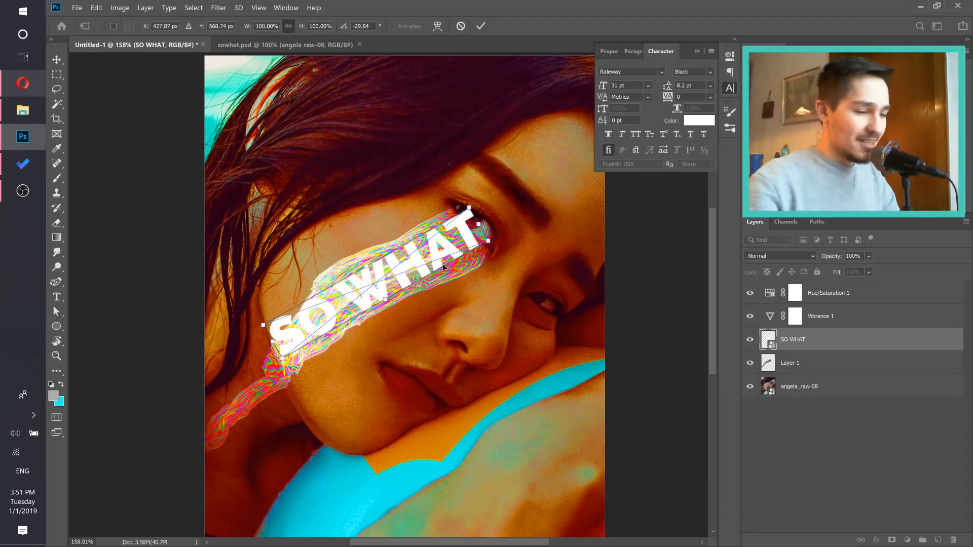
# Step: Switch the SO WHAT transform to Warp, bend the text's middle upward and widen its S end along the rainbow streak
pyautogui.rightClick(415, 260)
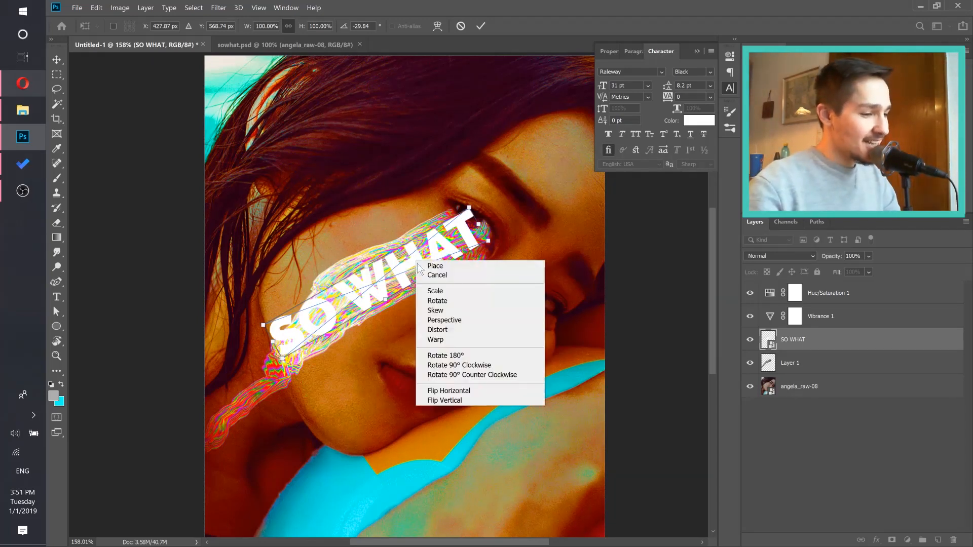
pyautogui.click(443, 339)
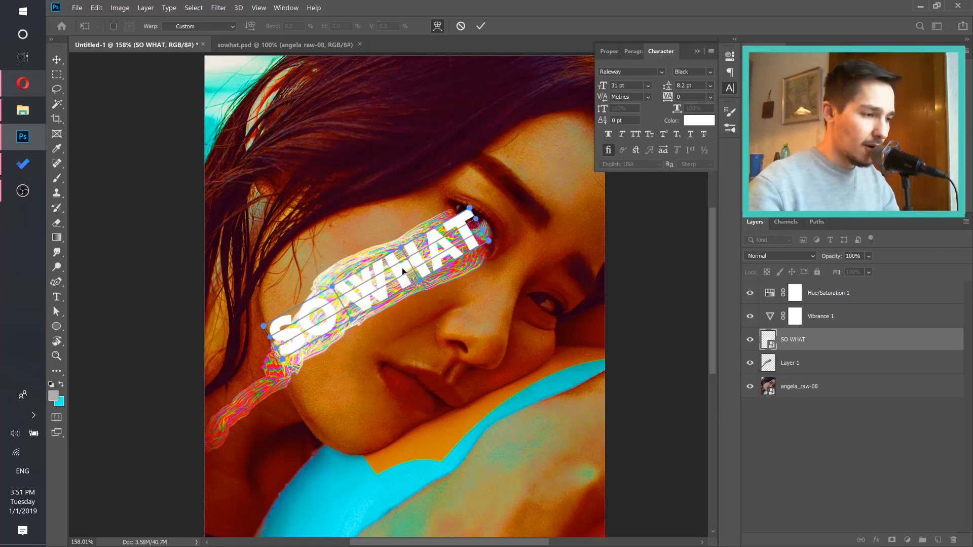
pyautogui.click(97, 8)
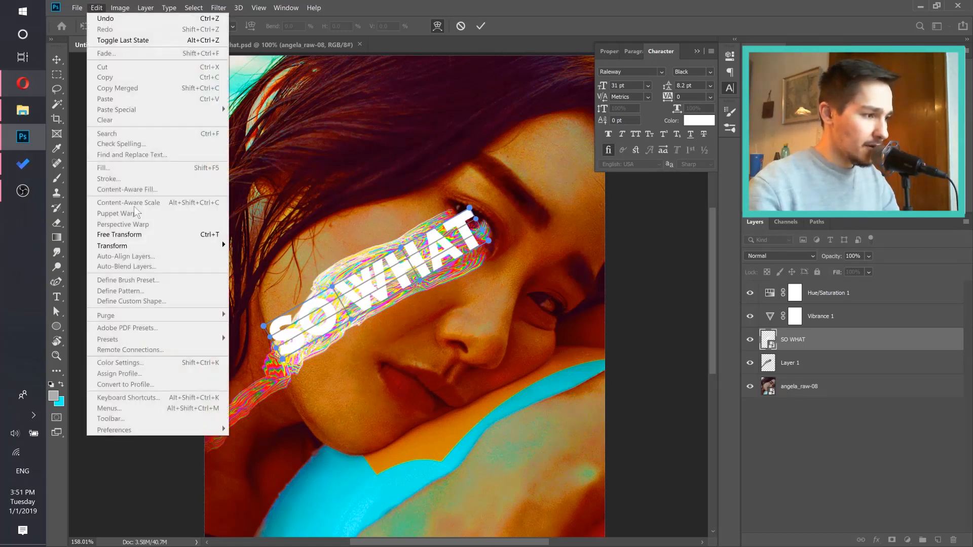
pyautogui.click(355, 285)
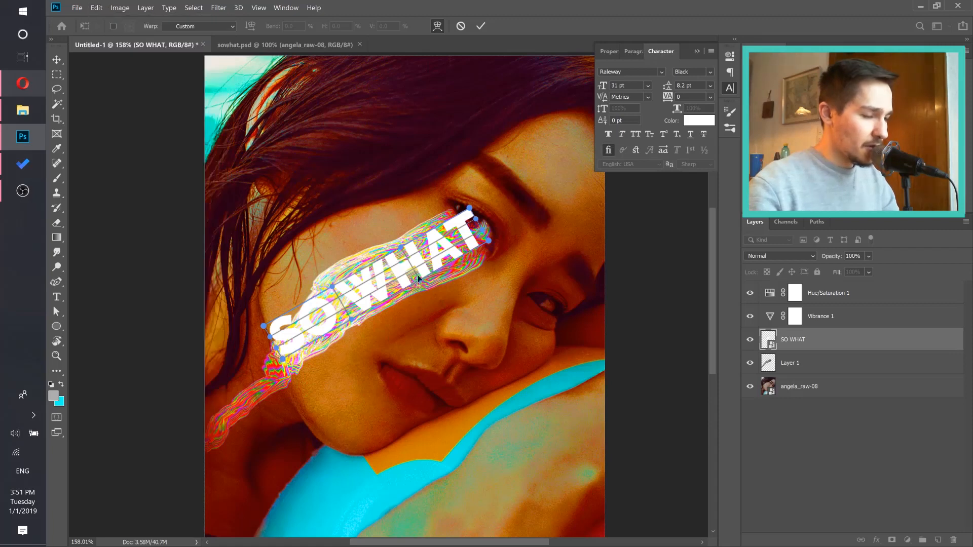
pyautogui.rightClick(401, 268)
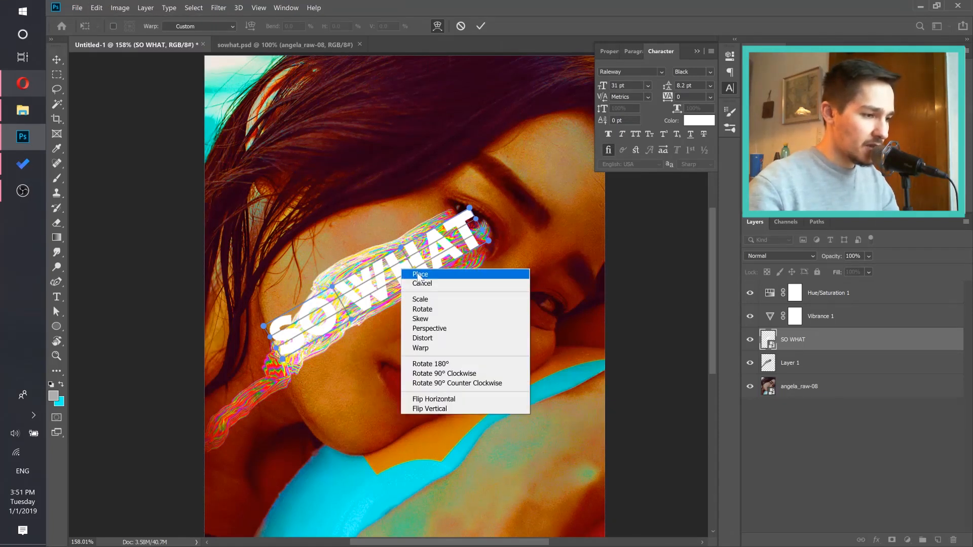
pyautogui.click(433, 349)
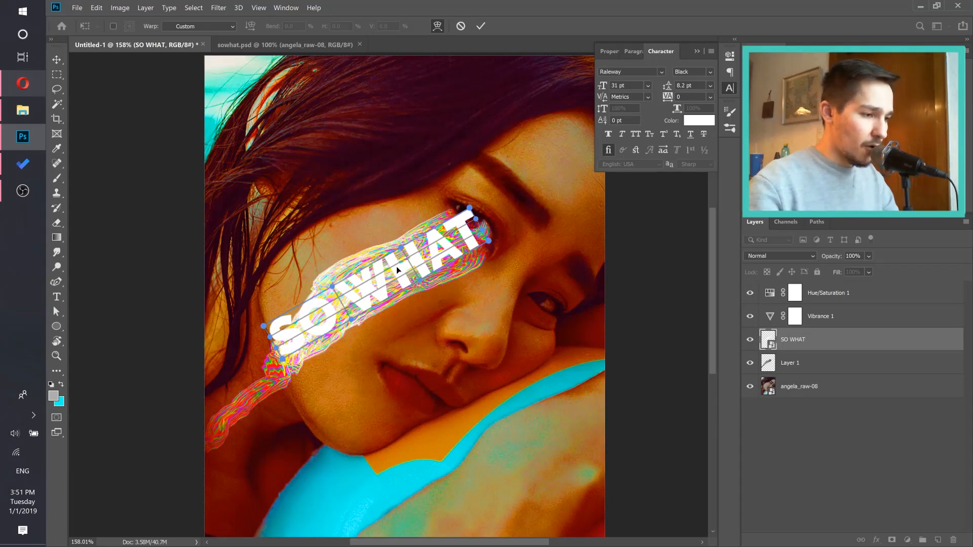
pyautogui.moveTo(380, 272); pyautogui.dragTo(368, 259)
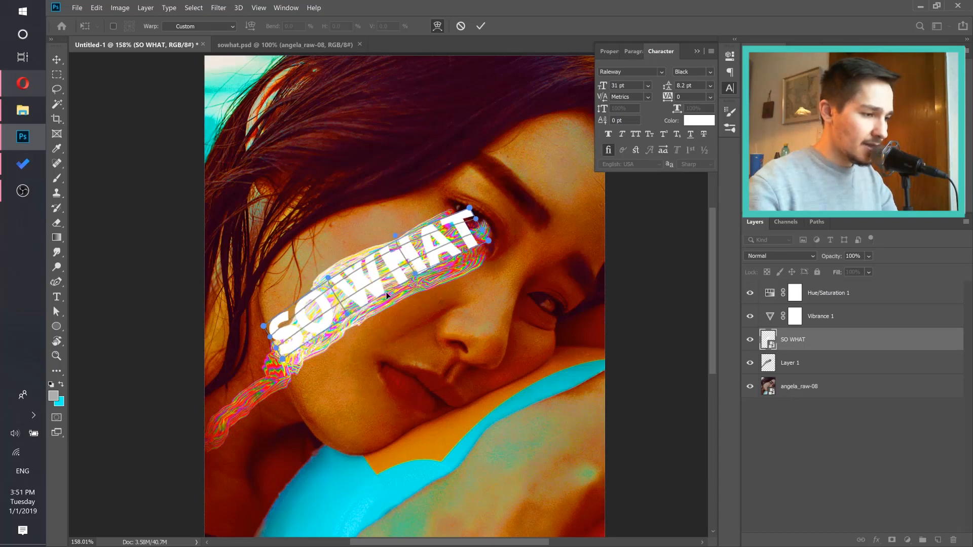
pyautogui.moveTo(280, 356); pyautogui.dragTo(293, 372)
pyautogui.moveTo(267, 336); pyautogui.dragTo(273, 338)
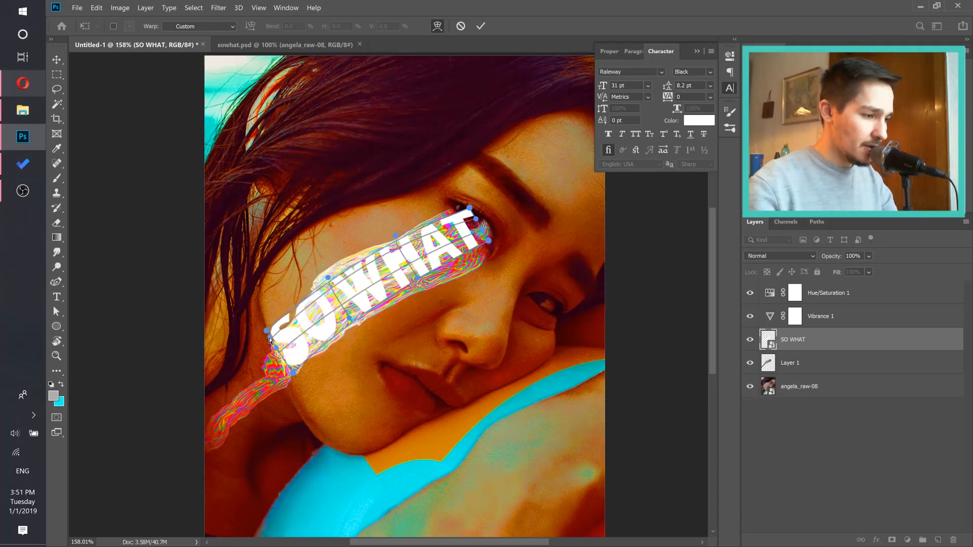
# Step: Warp the T end of the SO WHAT text taller and taper the S end toward the streak's narrow tail
pyautogui.moveTo(293, 327); pyautogui.dragTo(305, 333)
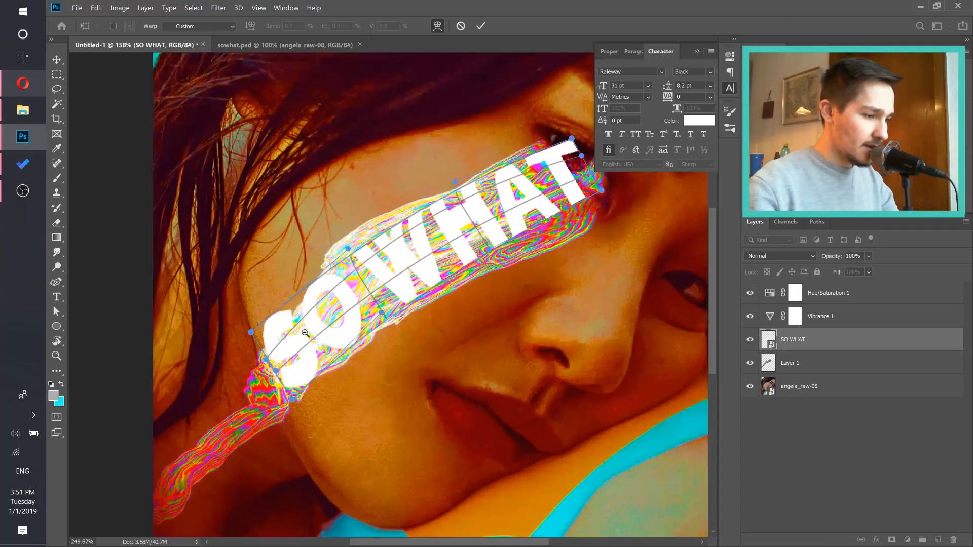
pyautogui.moveTo(601, 191); pyautogui.dragTo(612, 203)
pyautogui.moveTo(571, 138); pyautogui.dragTo(562, 126)
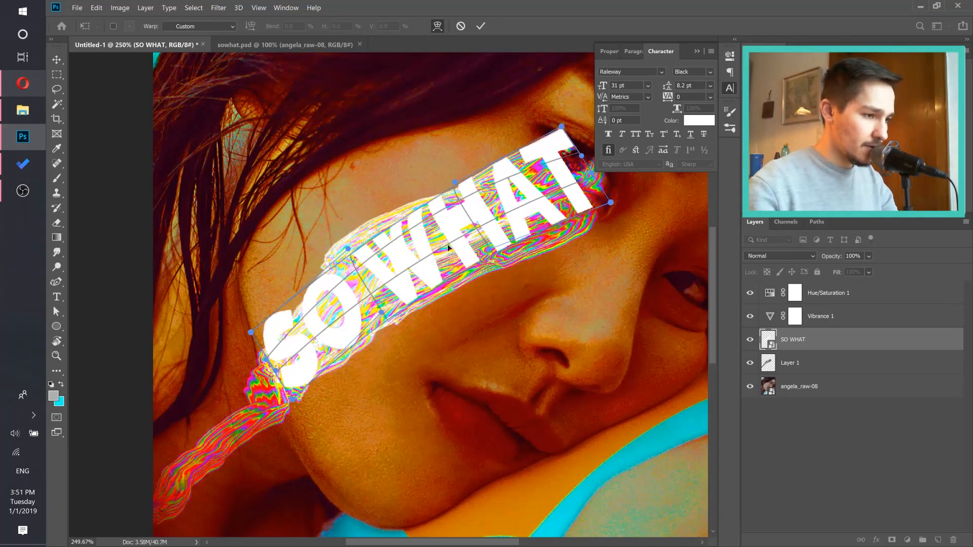
pyautogui.moveTo(346, 249); pyautogui.dragTo(340, 231)
pyautogui.moveTo(252, 335); pyautogui.dragTo(273, 370)
pyautogui.moveTo(295, 405); pyautogui.dragTo(268, 370)
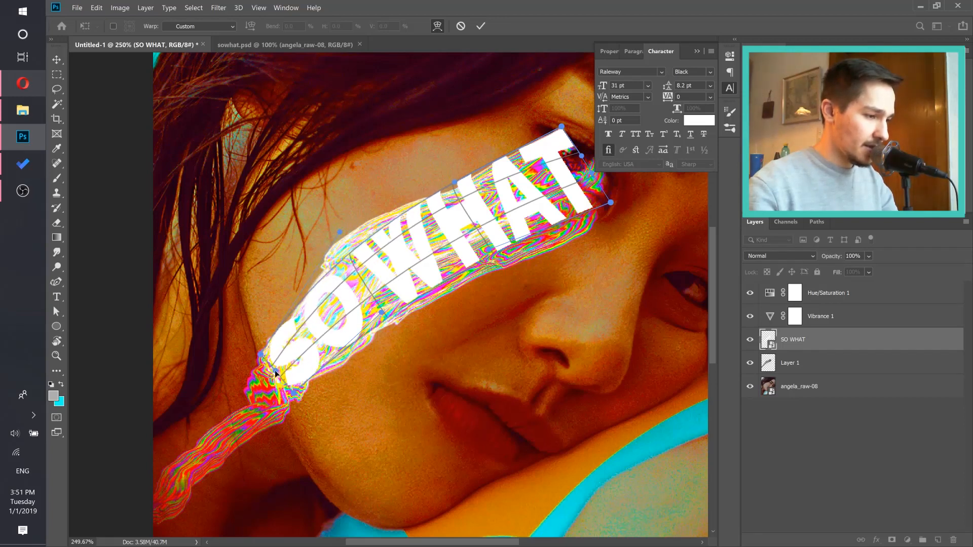
# Step: Warp the word WHAT to fill the streak's lower edge, pulling out the T's lower corner, and apply the warp
pyautogui.moveTo(458, 182); pyautogui.dragTo(468, 198)
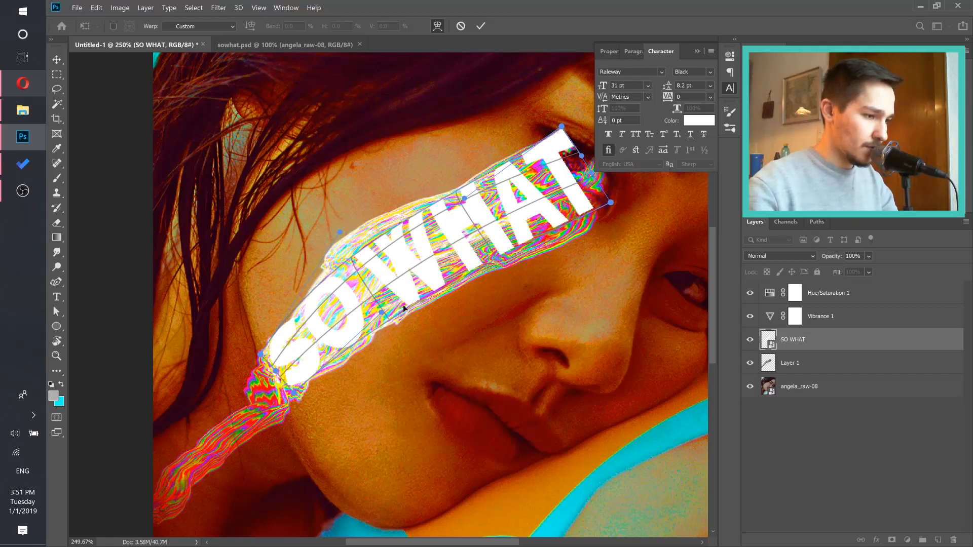
pyautogui.moveTo(383, 317); pyautogui.dragTo(399, 293)
pyautogui.moveTo(491, 223); pyautogui.dragTo(505, 236)
pyautogui.moveTo(555, 218)
pyautogui.mouseDown()
pyautogui.moveTo(561, 226)
pyautogui.moveTo(549, 221)
pyautogui.mouseUp()
pyautogui.moveTo(614, 207); pyautogui.dragTo(629, 203)
pyautogui.moveTo(494, 223); pyautogui.dragTo(504, 233)
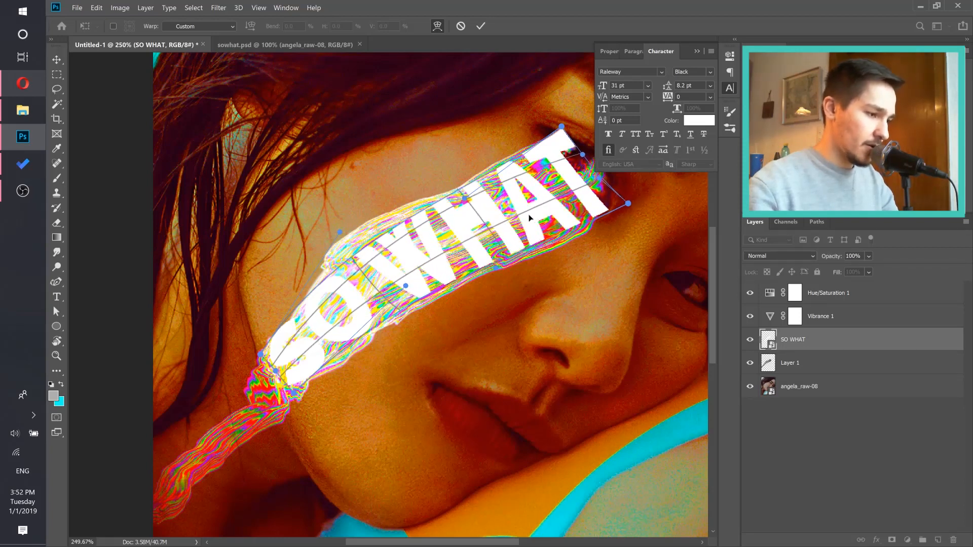
pyautogui.click(481, 25)
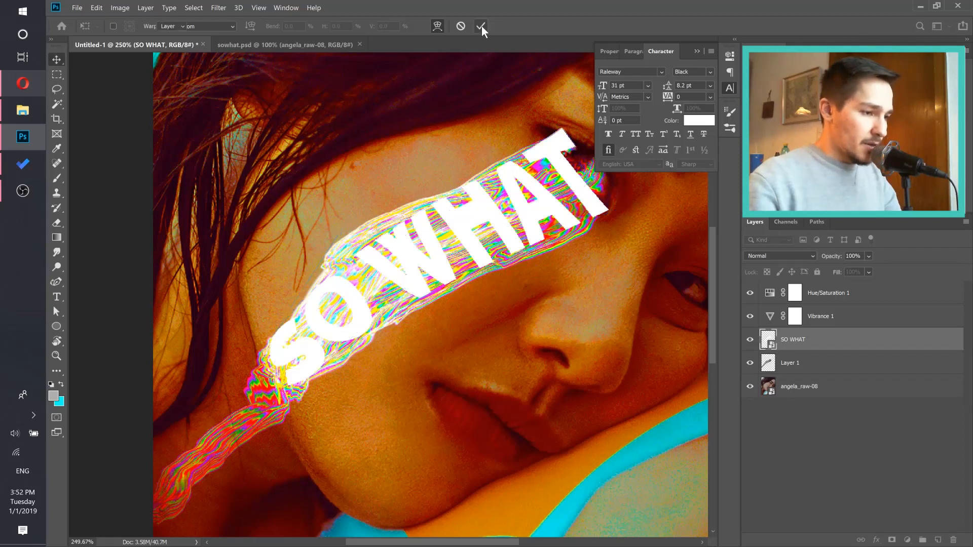
pyautogui.click(697, 52)
pyautogui.scroll(-1, 516, 311)
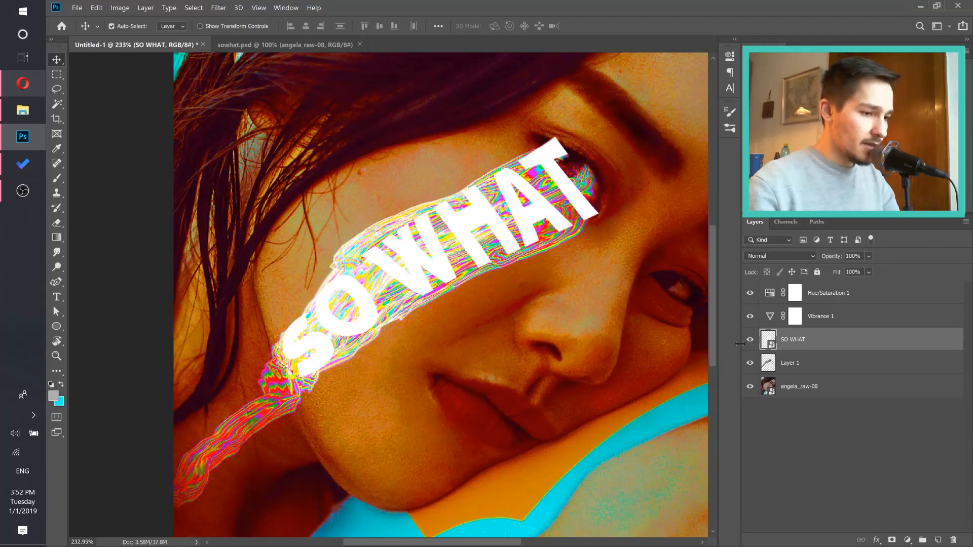
# Step: Load the outline of the SO WHAT layer as a selection and hide that layer
pyautogui.click(806, 369)
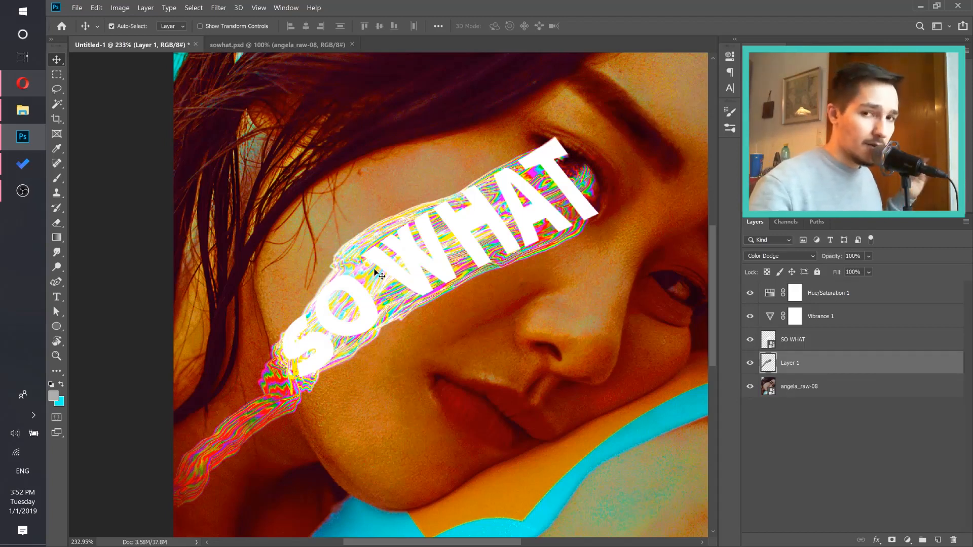
pyautogui.click(766, 345)
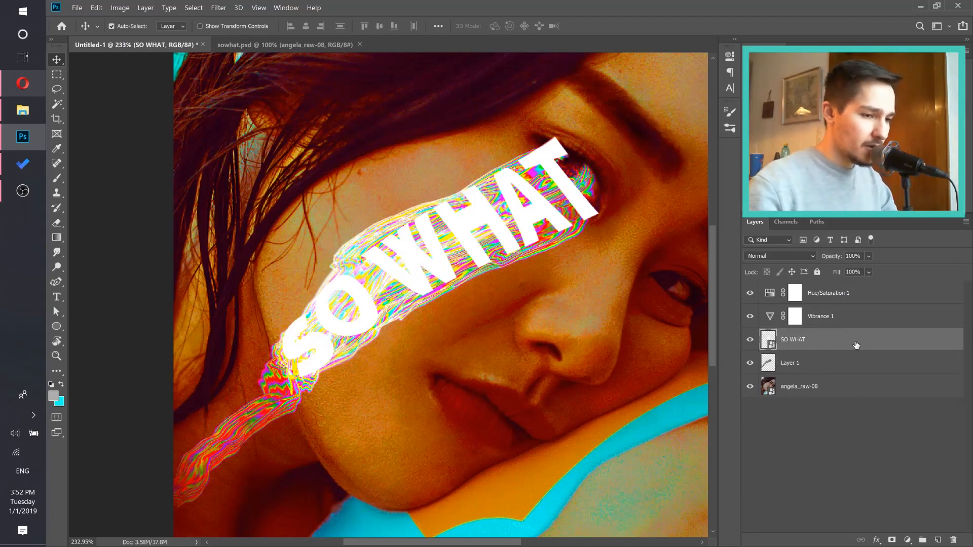
pyautogui.rightClick(768, 347)
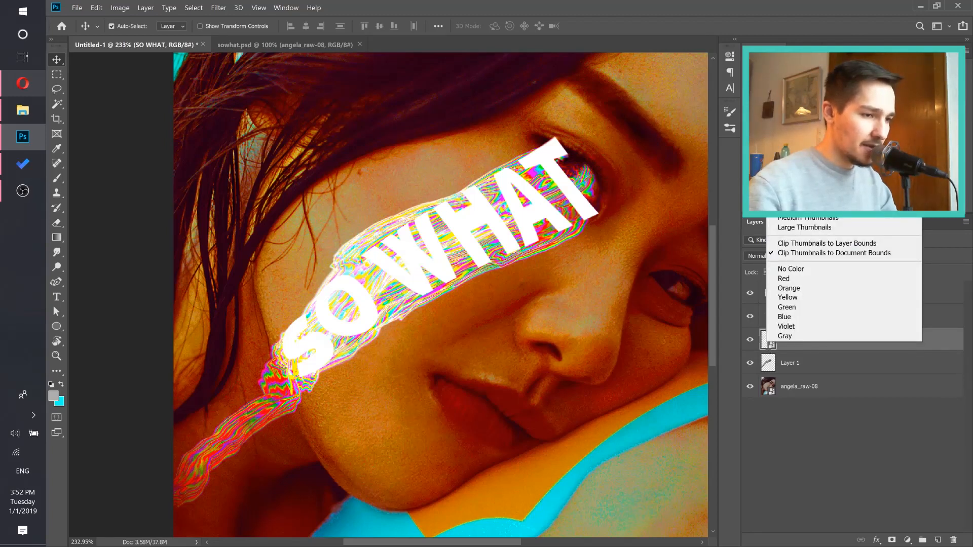
pyautogui.press('Escape')
pyautogui.keyDown('ctrl'); pyautogui.click(767, 340); pyautogui.keyUp('ctrl')
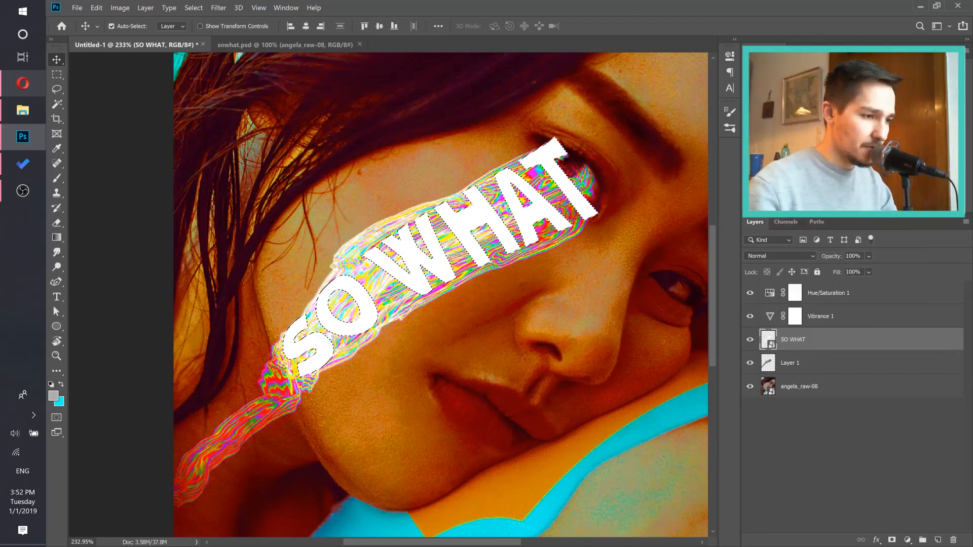
pyautogui.click(751, 340)
# Step: Mask the rainbow streak on Layer 1 with the letter selection, and compare it with the reference artwork in the Opera browser
pyautogui.click(765, 362)
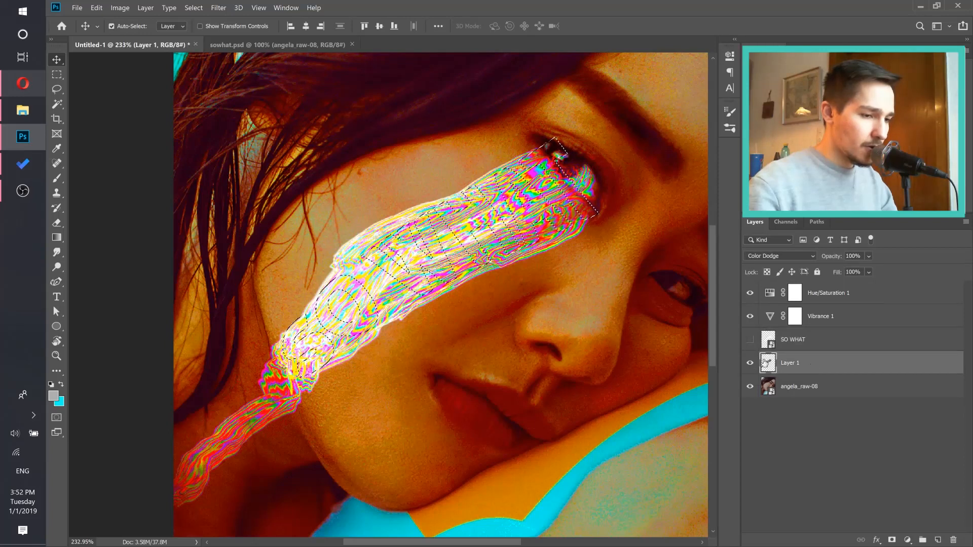
pyautogui.click(751, 363)
pyautogui.click(750, 363)
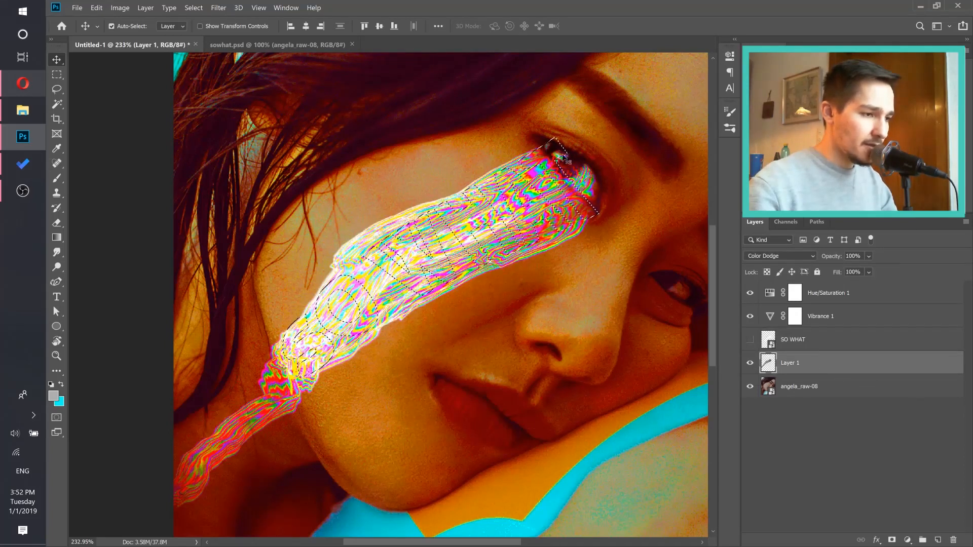
pyautogui.click(890, 540)
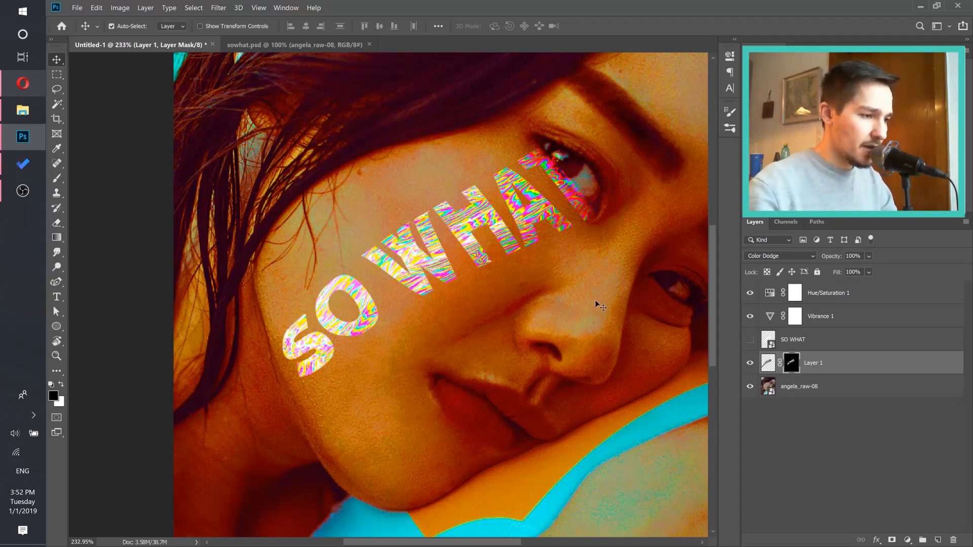
pyautogui.scroll(-5, 505, 258)
pyautogui.scroll(5, 422, 286)
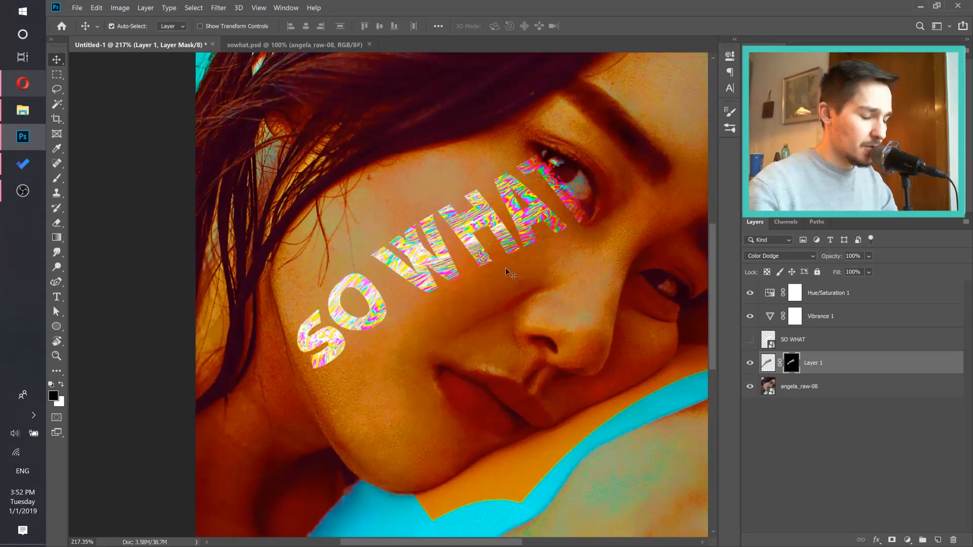
pyautogui.click(22, 83)
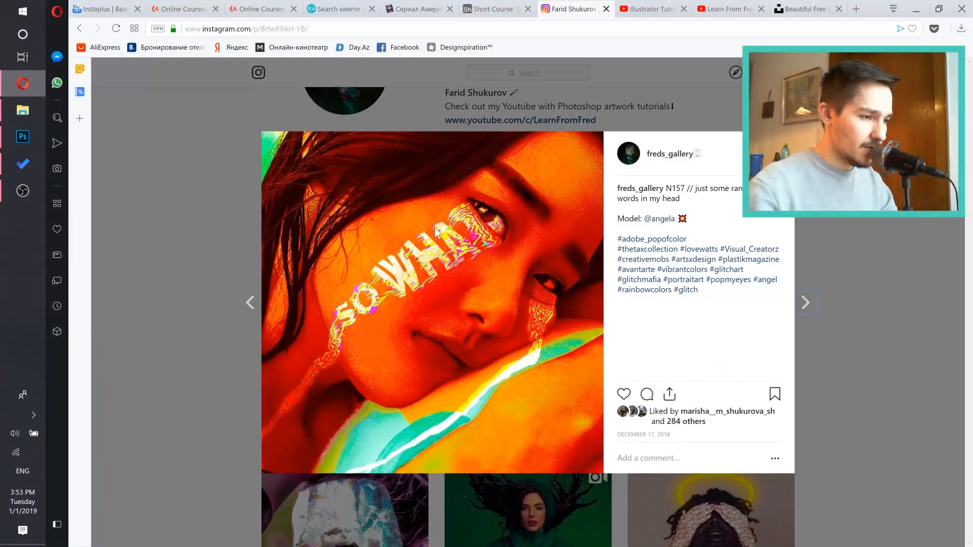
pyautogui.click(912, 6)
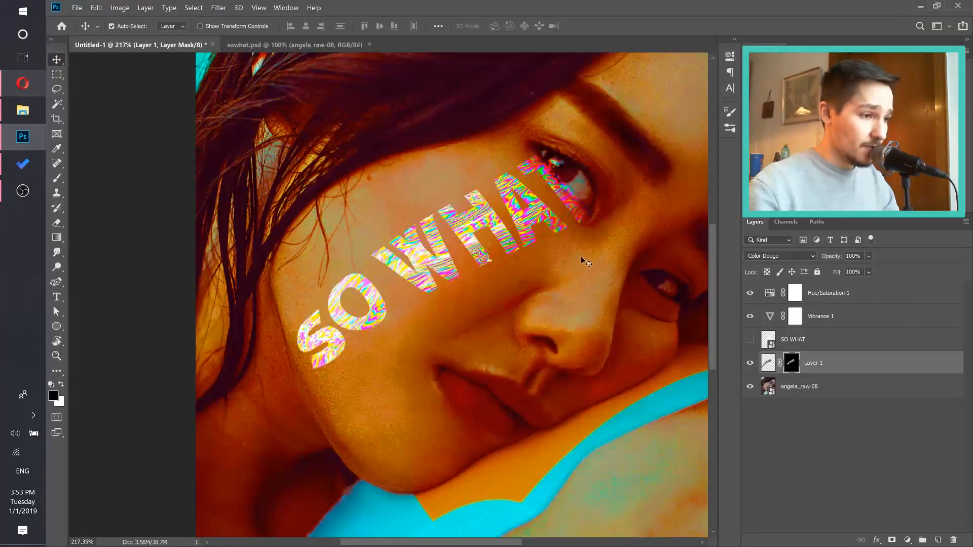
# Step: Add a new empty layer above Layer 1 and hide the Hue/Saturation 1 and Vibrance 1 adjustments
pyautogui.click(938, 540)
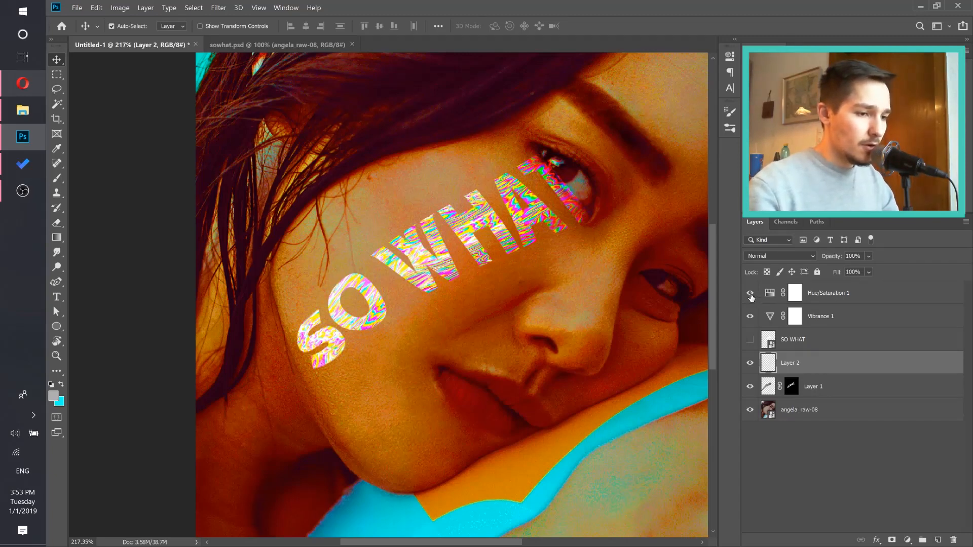
pyautogui.click(751, 316)
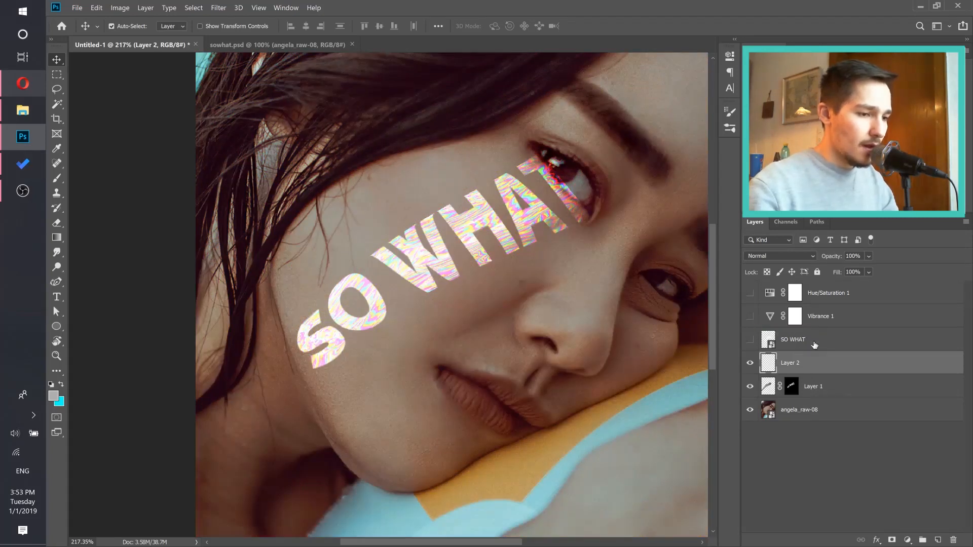
# Step: Set the blend mode of the masked streak layer, Layer 1, to Normal
pyautogui.click(839, 391)
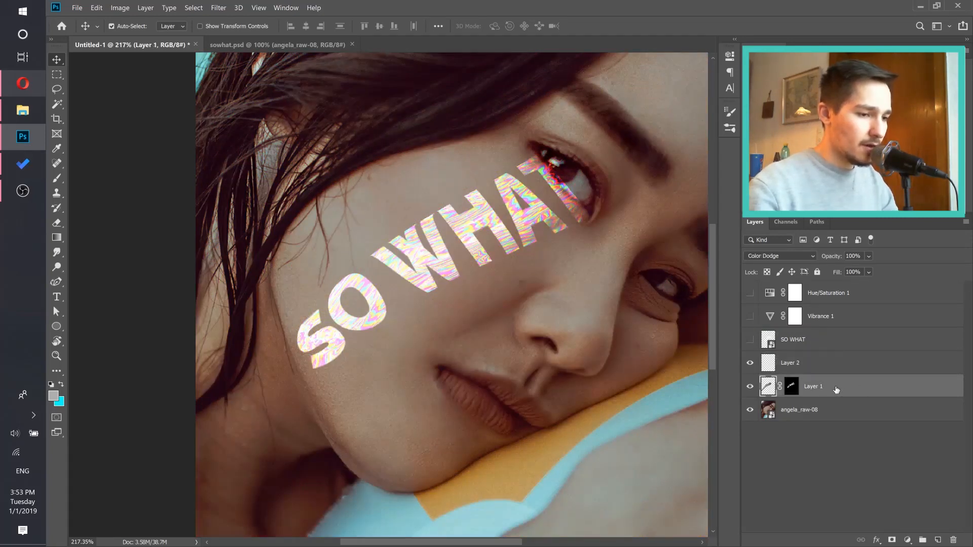
pyautogui.click(771, 257)
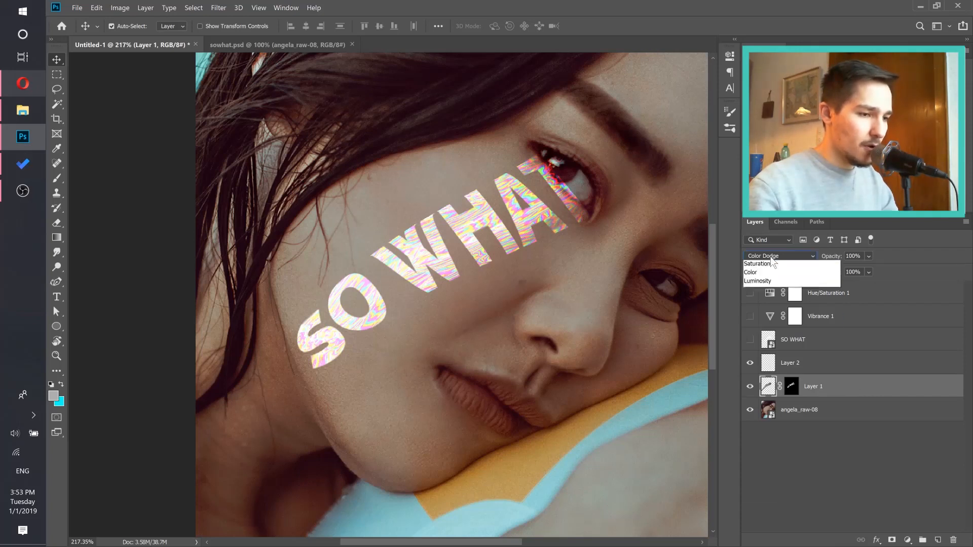
pyautogui.click(769, 264)
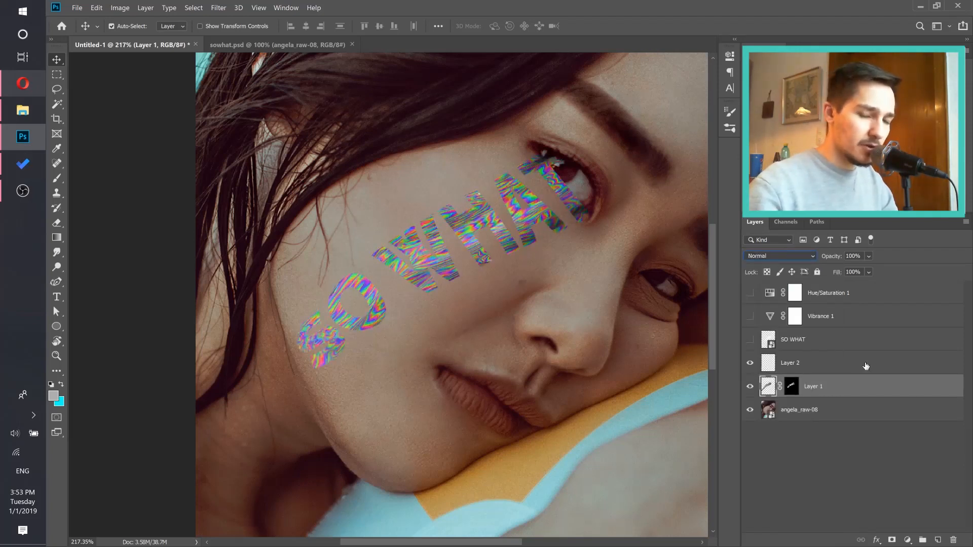
# Step: Add a Hue/Saturation adjustment layer above Layer 2 with hue -86 and saturation +68
pyautogui.click(847, 364)
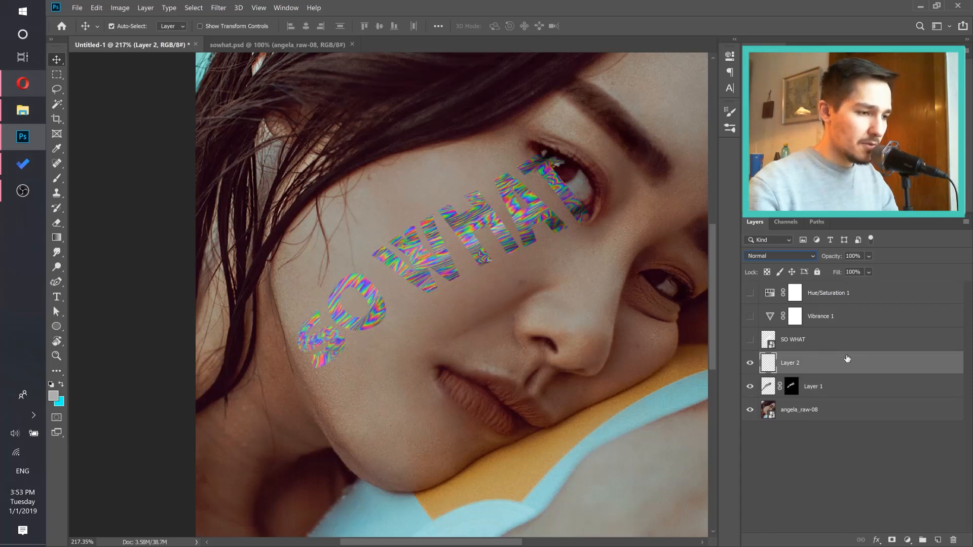
pyautogui.click(907, 540)
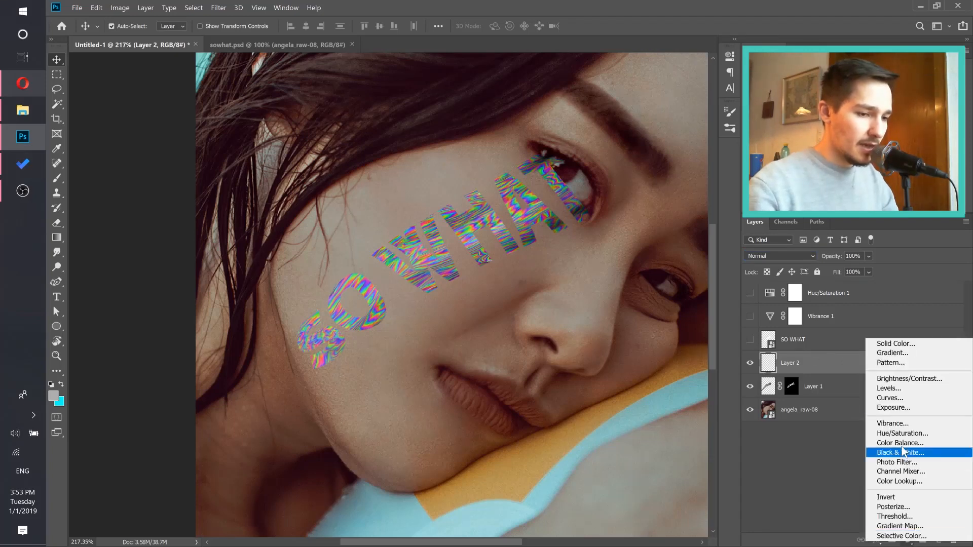
pyautogui.click(901, 432)
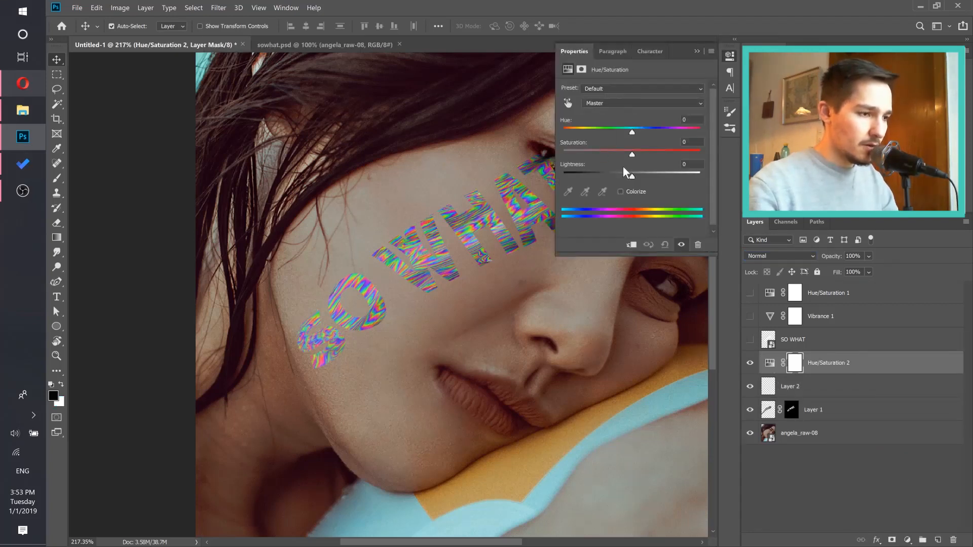
pyautogui.moveTo(608, 135); pyautogui.dragTo(678, 155)
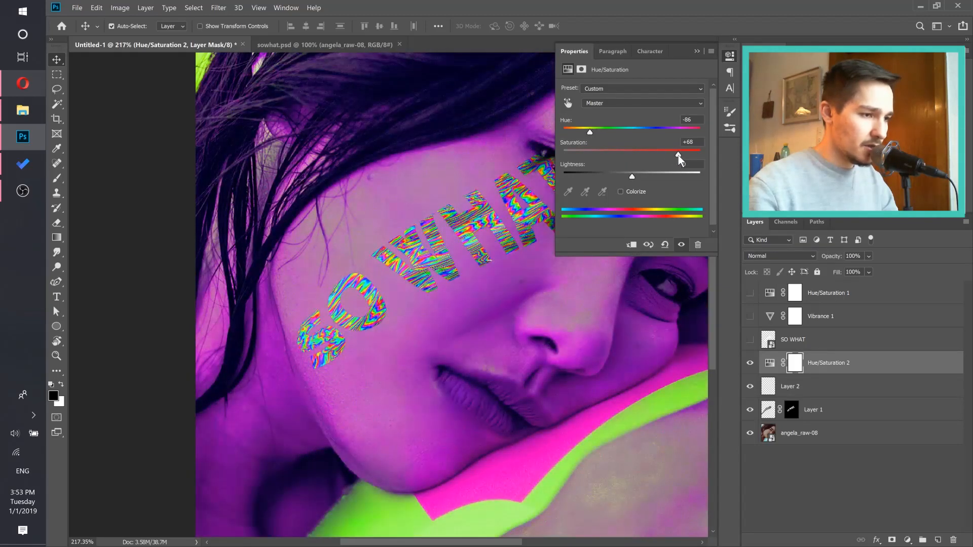
pyautogui.click(696, 51)
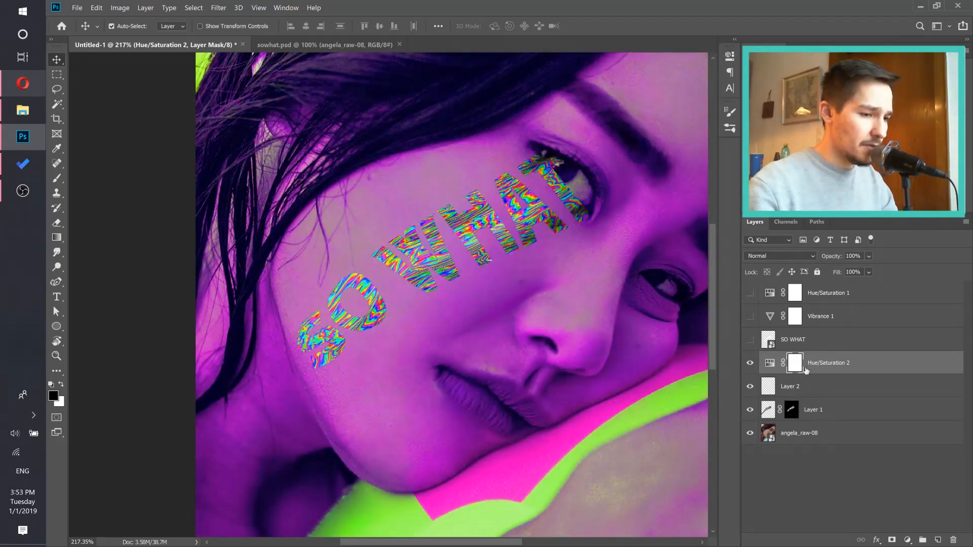
# Step: On Layer 2, smudge rainbow strands with a 15 px tip at 71% strength, linking the T to the A and the A's foot to the H
pyautogui.click(764, 394)
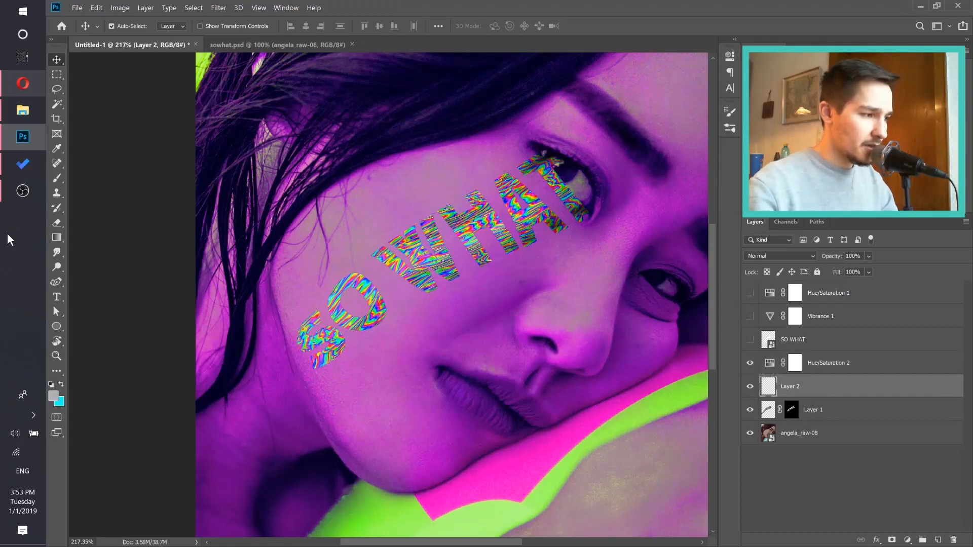
pyautogui.click(57, 253)
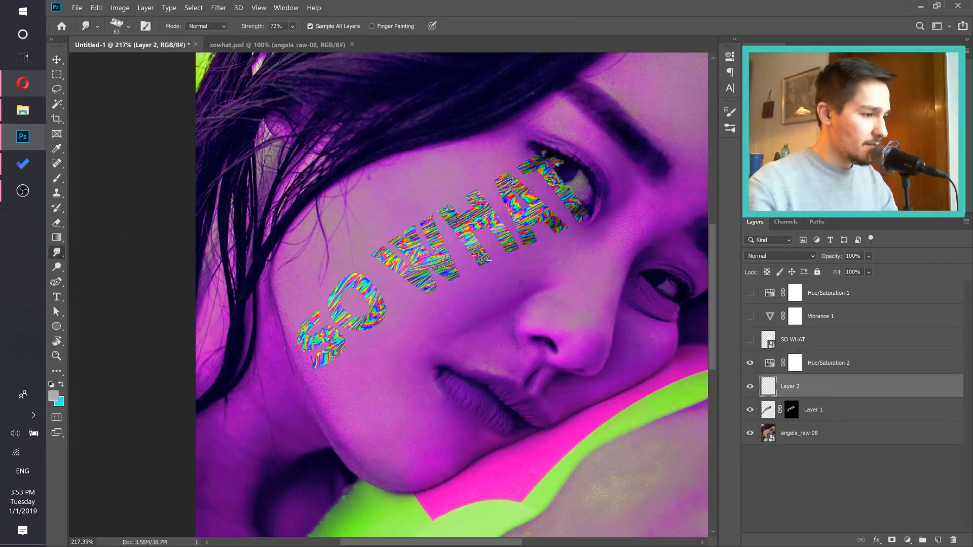
pyautogui.scroll(5, 498, 194)
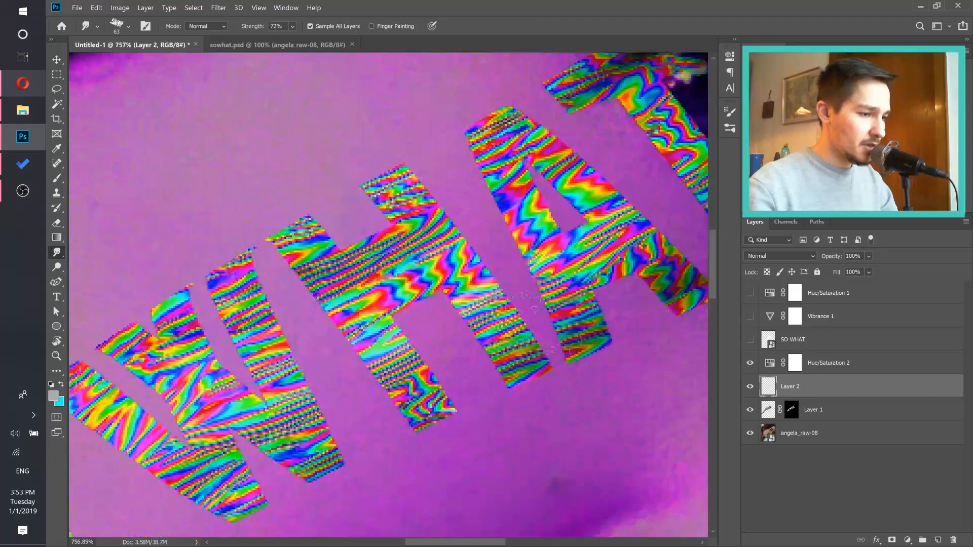
pyautogui.moveTo(502, 323)
pyautogui.mouseDown()
pyautogui.moveTo(481, 311)
pyautogui.moveTo(463, 317)
pyautogui.mouseUp()
pyautogui.moveTo(576, 270); pyautogui.dragTo(430, 317)
pyautogui.moveTo(507, 296); pyautogui.dragTo(472, 300)
pyautogui.moveTo(424, 144); pyautogui.dragTo(337, 185)
pyautogui.moveTo(381, 320)
pyautogui.mouseDown()
pyautogui.moveTo(467, 266)
pyautogui.moveTo(458, 307)
pyautogui.moveTo(436, 320)
pyautogui.mouseUp()
pyautogui.moveTo(377, 234); pyautogui.dragTo(462, 302)
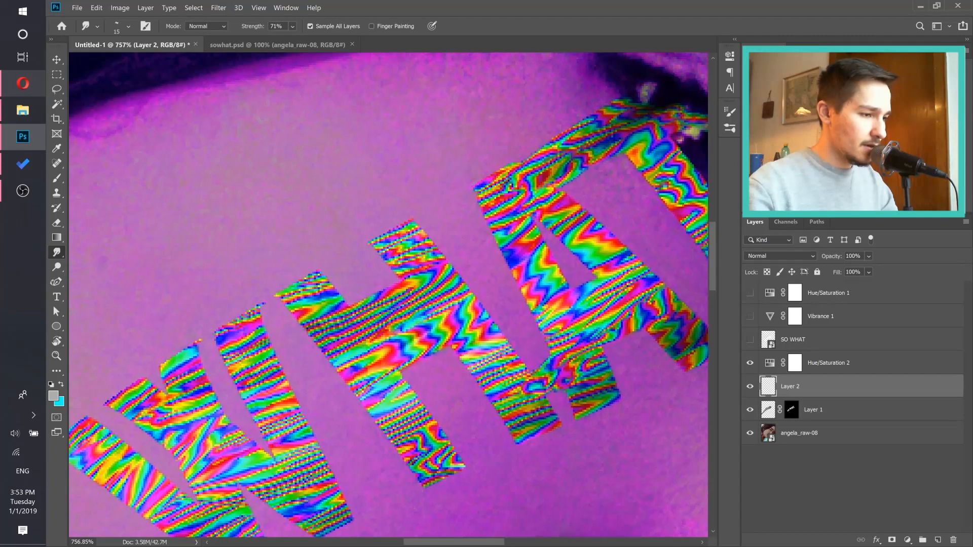
# Step: Smudge strands joining the A to the H, and with an 8 px tip bridge the top of the H to the W
pyautogui.moveTo(494, 215)
pyautogui.mouseDown()
pyautogui.moveTo(460, 258)
pyautogui.moveTo(475, 253)
pyautogui.moveTo(468, 272)
pyautogui.moveTo(441, 292)
pyautogui.mouseUp()
pyautogui.moveTo(380, 426); pyautogui.dragTo(500, 322)
pyautogui.keyDown('alt'); pyautogui.rightClick(504, 322); pyautogui.keyUp('alt')
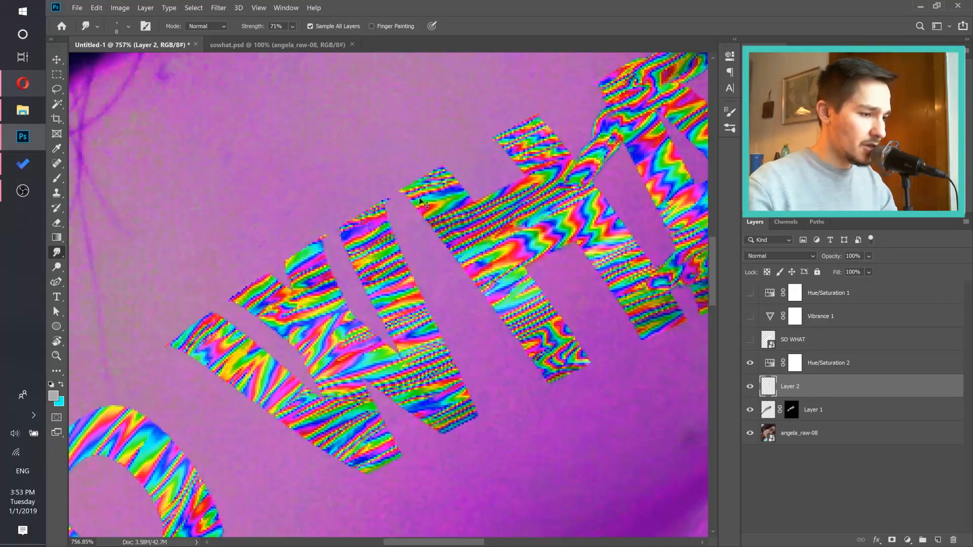
pyautogui.scroll(3, 420, 201)
pyautogui.moveTo(413, 189)
pyautogui.mouseDown()
pyautogui.moveTo(363, 221)
pyautogui.moveTo(456, 228)
pyautogui.moveTo(370, 220)
pyautogui.moveTo(419, 218)
pyautogui.mouseUp()
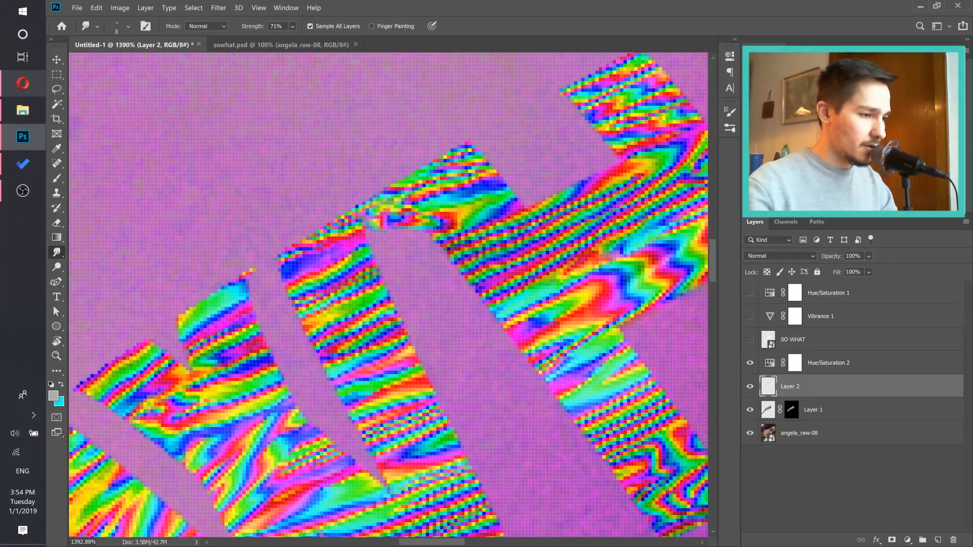
# Step: Smudge a small strand inside the W and one from the H's foot to the W with a 6 px tip, checking the reference artwork in Opera
pyautogui.scroll(-5, 385, 223)
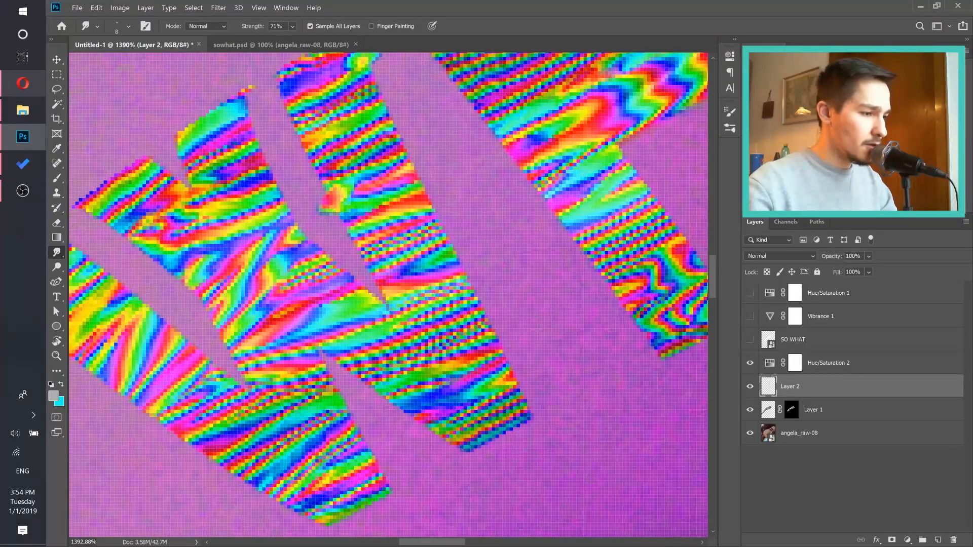
pyautogui.rightClick(322, 210)
pyautogui.moveTo(329, 205); pyautogui.dragTo(337, 197)
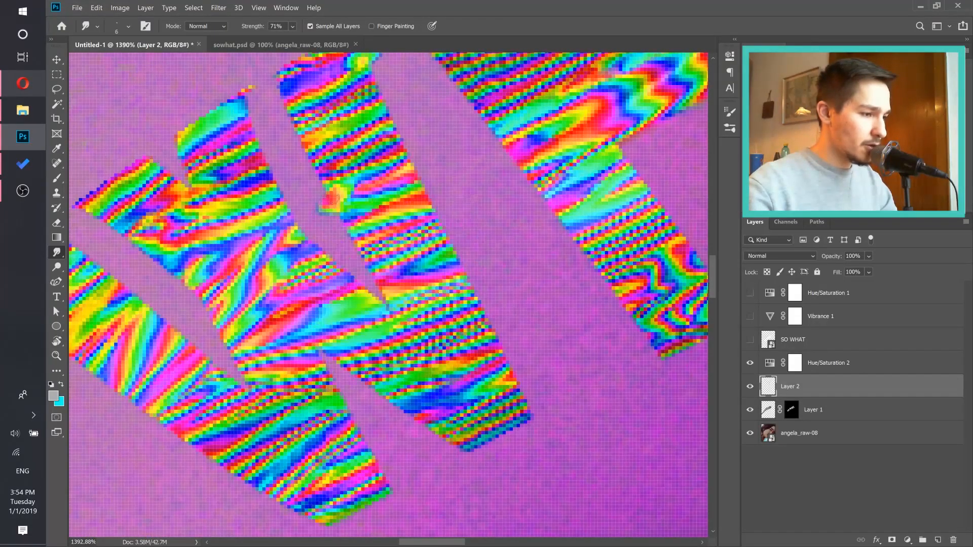
pyautogui.scroll(-5, 485, 268)
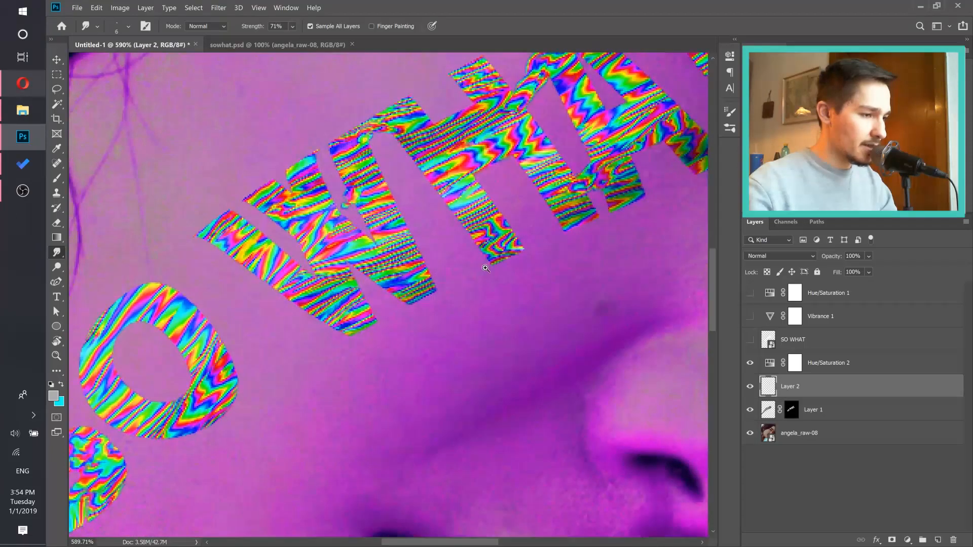
pyautogui.moveTo(477, 255); pyautogui.dragTo(440, 277)
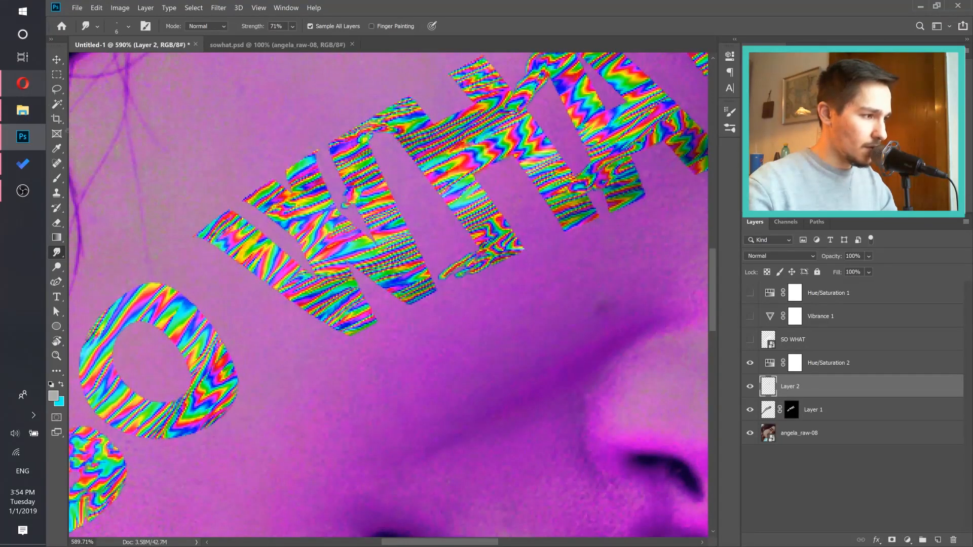
pyautogui.click(23, 91)
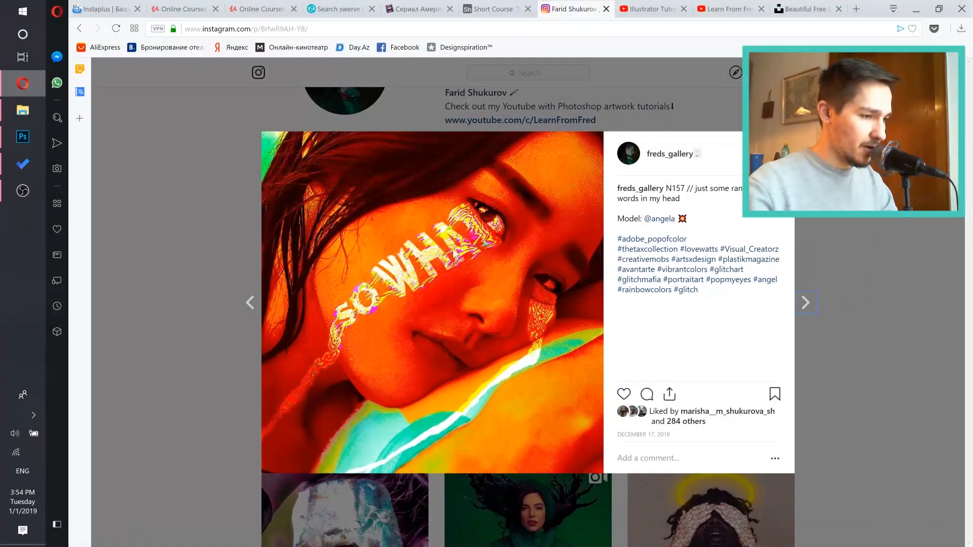
pyautogui.click(24, 140)
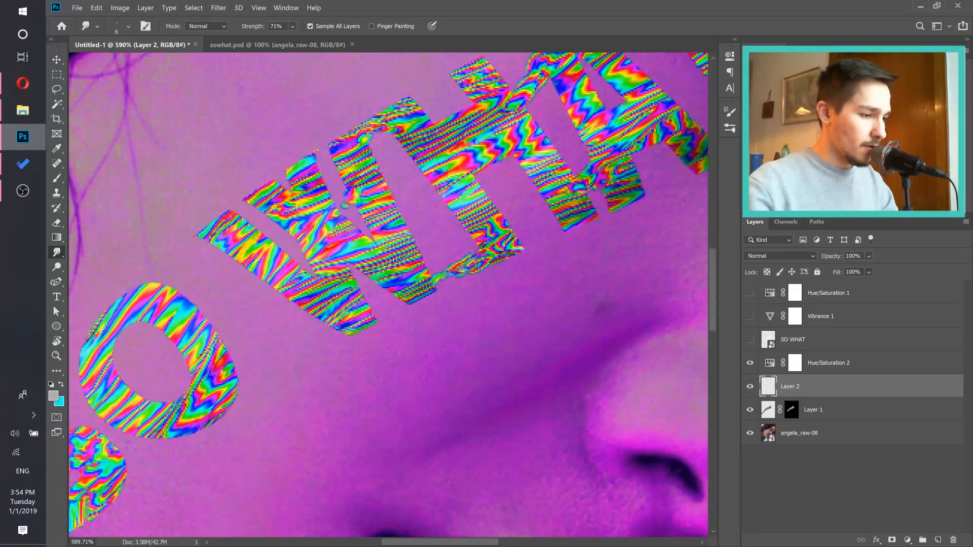
# Step: Smudge rainbow strands connecting the top of the W to the O and the bottom of the O to the S
pyautogui.moveTo(357, 293); pyautogui.dragTo(491, 255)
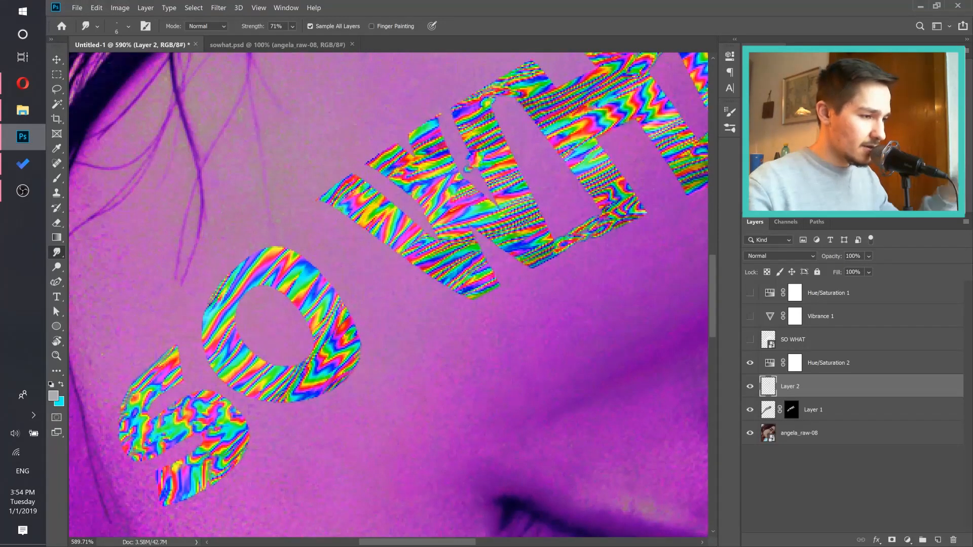
pyautogui.moveTo(338, 205)
pyautogui.mouseDown()
pyautogui.moveTo(303, 220)
pyautogui.moveTo(298, 244)
pyautogui.mouseUp()
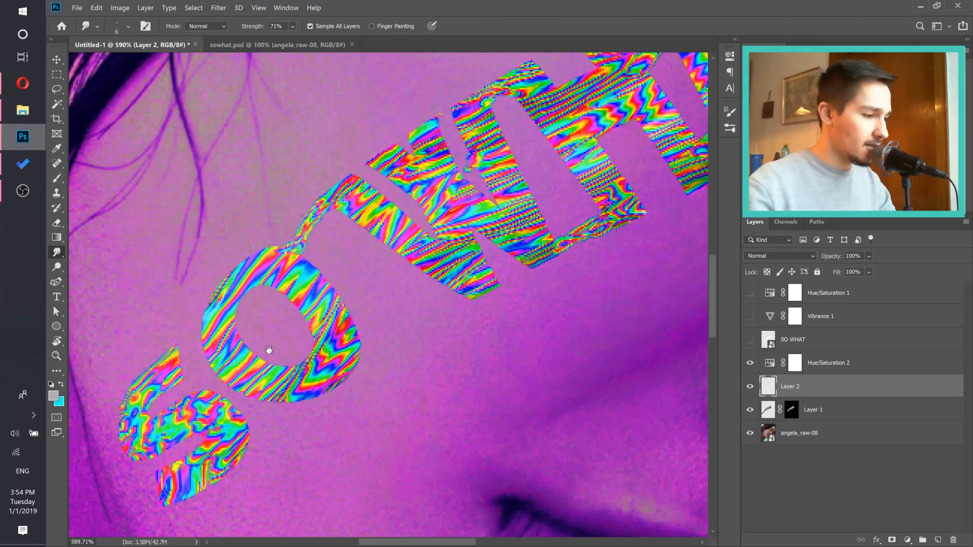
pyautogui.moveTo(260, 348); pyautogui.dragTo(370, 288)
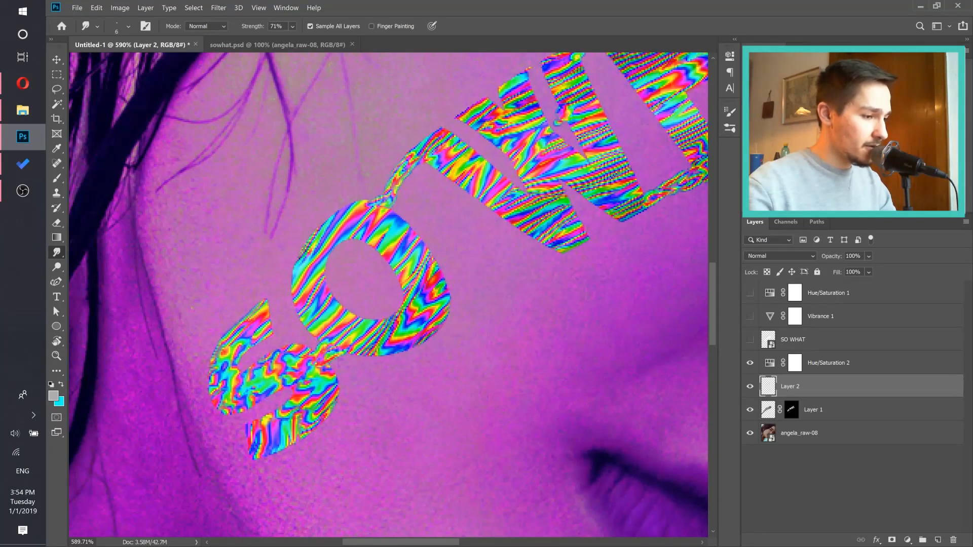
pyautogui.moveTo(312, 366); pyautogui.dragTo(385, 325)
# Step: Smudge a drip from the O's inner upper edge into its centre and taper its tip with a 3 px brush
pyautogui.moveTo(437, 202); pyautogui.dragTo(429, 231)
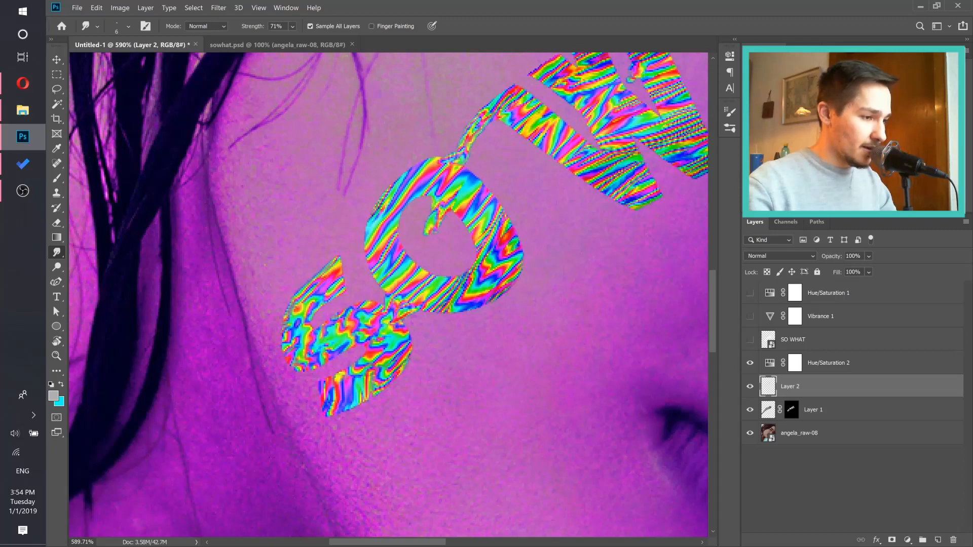
pyautogui.scroll(2, 449, 242)
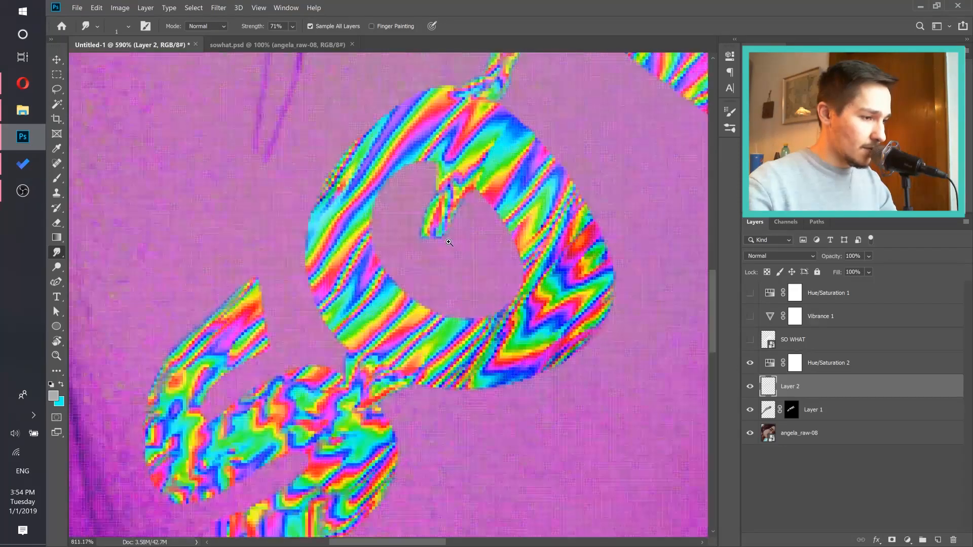
pyautogui.scroll(3, 449, 243)
pyautogui.press(']')
pyautogui.press(']')
pyautogui.moveTo(430, 244)
pyautogui.mouseDown()
pyautogui.moveTo(416, 253)
pyautogui.moveTo(413, 242)
pyautogui.moveTo(425, 254)
pyautogui.mouseUp()
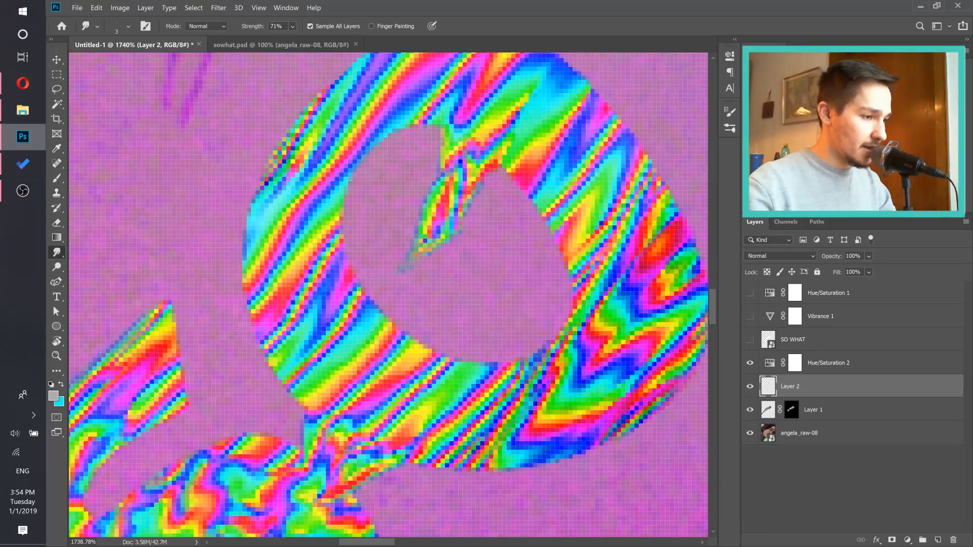
# Step: Smudge a curved strand from the H's left leg down to its foot with a 7 px tip
pyautogui.scroll(-4, 394, 274)
pyautogui.moveTo(475, 301); pyautogui.dragTo(366, 332)
pyautogui.scroll(3, 396, 314)
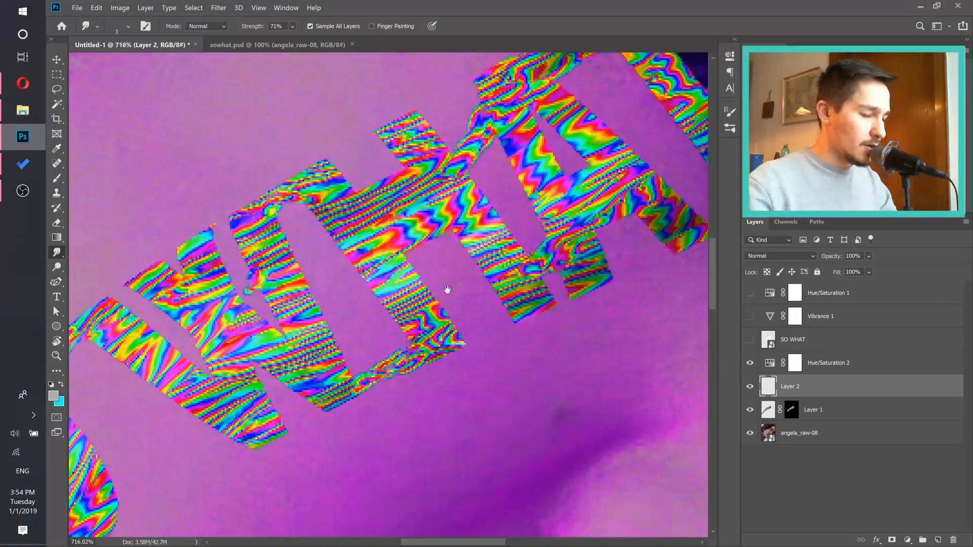
pyautogui.scroll(-1, 427, 302)
pyautogui.press(']')
pyautogui.press(']')
pyautogui.press(']')
pyautogui.press(']')
pyautogui.moveTo(410, 326); pyautogui.dragTo(380, 366)
pyautogui.scroll(-4, 575, 228)
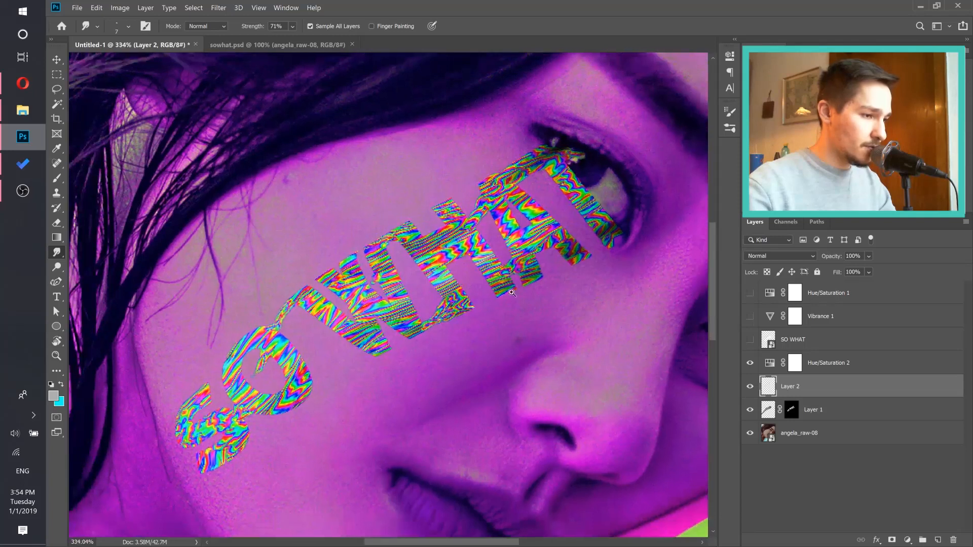
# Step: Smudge a second rainbow strand from the left stroke of the W down to the O
pyautogui.scroll(2, 574, 228)
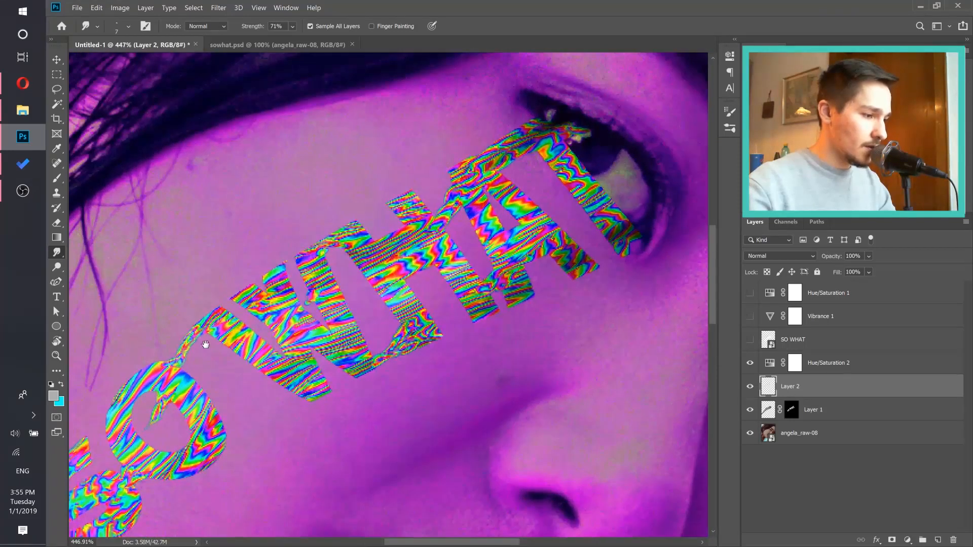
pyautogui.scroll(2, 210, 344)
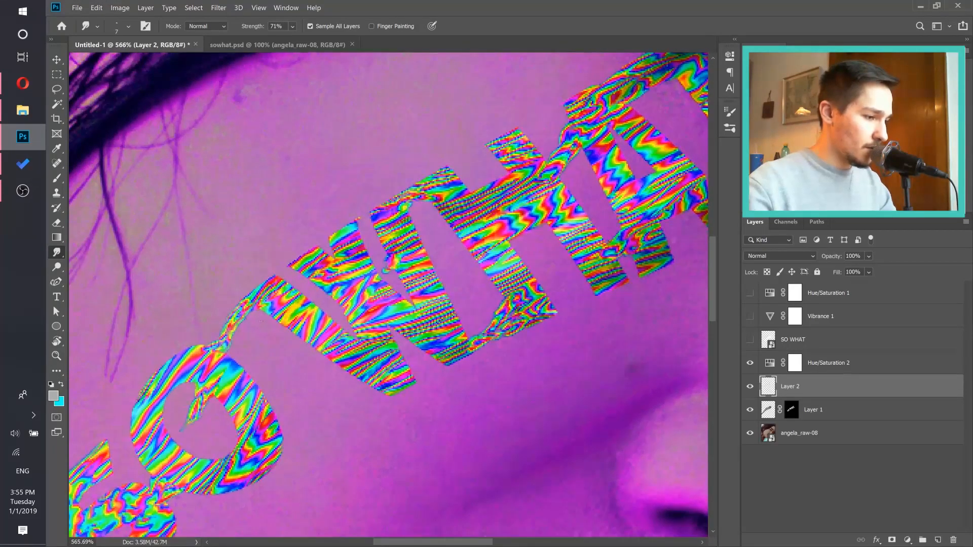
pyautogui.moveTo(263, 310)
pyautogui.mouseDown()
pyautogui.moveTo(254, 347)
pyautogui.moveTo(263, 344)
pyautogui.moveTo(244, 375)
pyautogui.mouseUp()
pyautogui.moveTo(304, 385); pyautogui.dragTo(493, 254)
pyautogui.moveTo(373, 344); pyautogui.dragTo(482, 344)
# Step: Smudge tapering drips downward from the S's lower end and its left curve, refining them with a 3 px tip
pyautogui.moveTo(410, 382); pyautogui.dragTo(369, 440)
pyautogui.moveTo(412, 392); pyautogui.dragTo(357, 464)
pyautogui.moveTo(395, 355); pyautogui.dragTo(363, 446)
pyautogui.moveTo(400, 322)
pyautogui.mouseDown()
pyautogui.moveTo(377, 349)
pyautogui.moveTo(345, 446)
pyautogui.moveTo(345, 492)
pyautogui.moveTo(351, 482)
pyautogui.mouseUp()
pyautogui.keyDown('alt'); pyautogui.rightClick(345, 467); pyautogui.keyUp('alt')
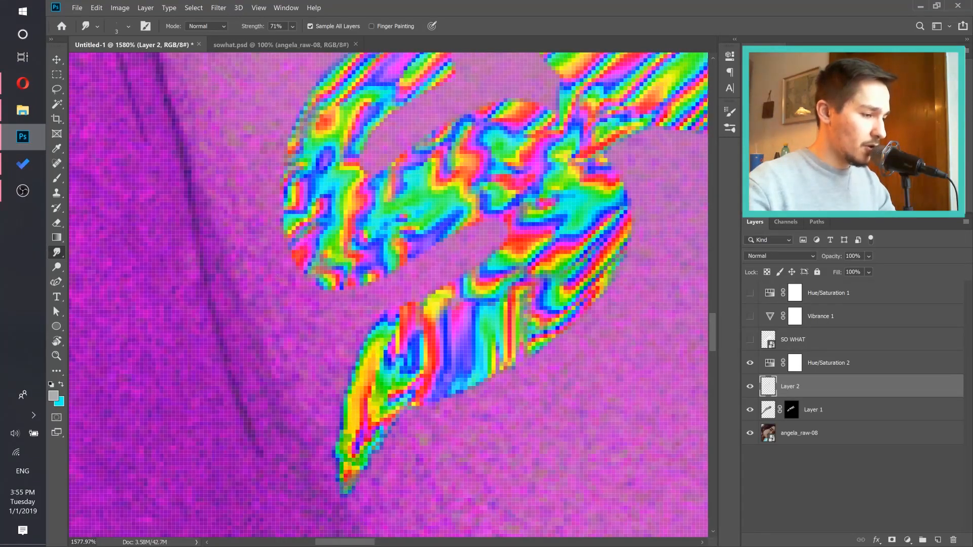
pyautogui.moveTo(332, 279); pyautogui.dragTo(299, 305)
pyautogui.moveTo(307, 268)
pyautogui.mouseDown()
pyautogui.moveTo(286, 264)
pyautogui.moveTo(304, 311)
pyautogui.moveTo(286, 350)
pyautogui.mouseUp()
pyautogui.moveTo(299, 307); pyautogui.dragTo(284, 376)
pyautogui.scroll(-10, 302, 347)
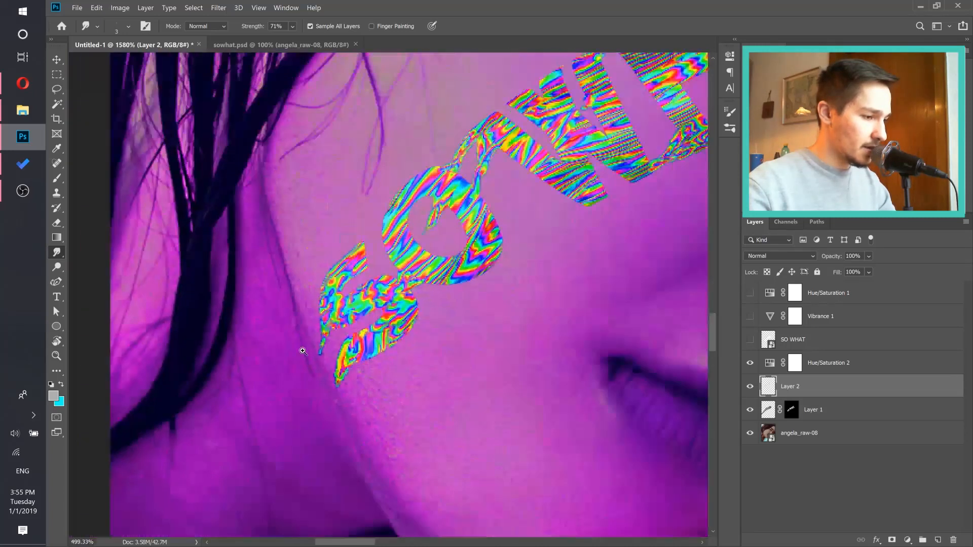
# Step: Smudge thin rainbow strands from the T's stem toward the right leg of the A
pyautogui.scroll(10, 591, 173)
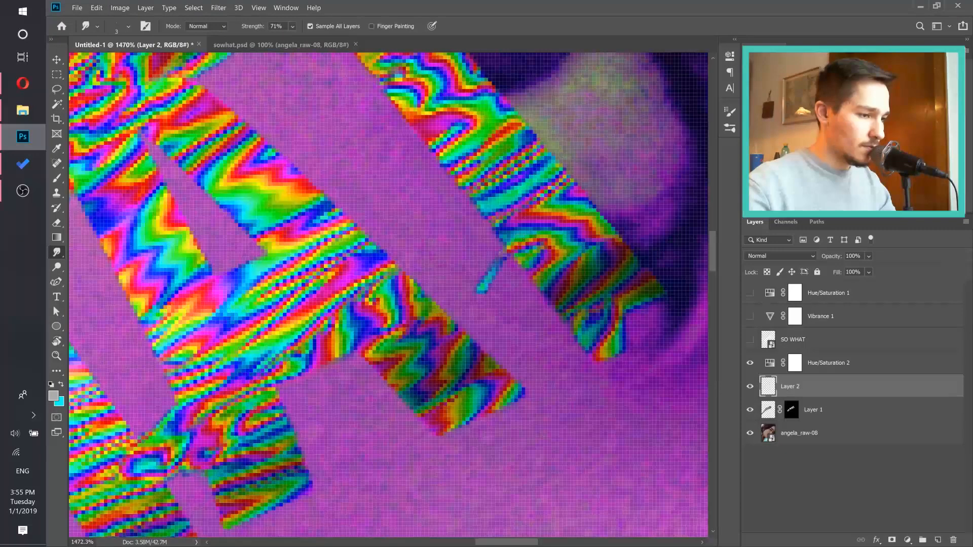
pyautogui.moveTo(511, 251); pyautogui.dragTo(484, 319)
pyautogui.moveTo(522, 268); pyautogui.dragTo(482, 304)
pyautogui.moveTo(504, 248); pyautogui.dragTo(452, 349)
pyautogui.scroll(-4, 449, 338)
pyautogui.scroll(2, 449, 338)
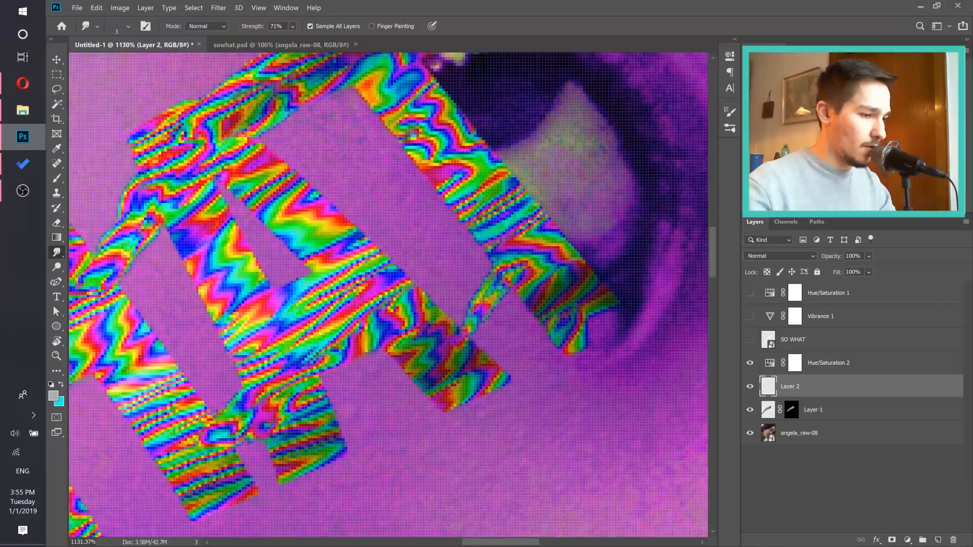
pyautogui.moveTo(529, 305); pyautogui.dragTo(487, 316)
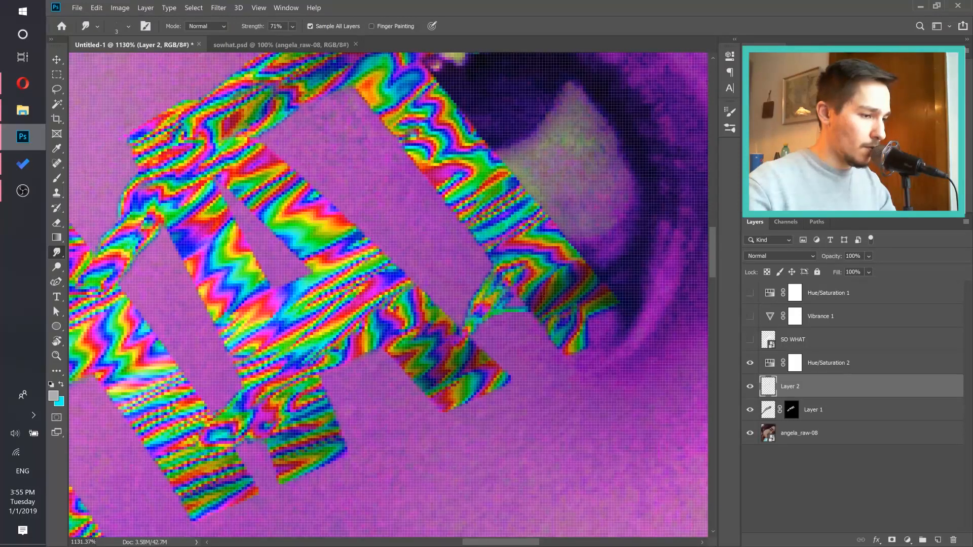
pyautogui.moveTo(479, 238); pyautogui.dragTo(485, 278)
# Step: Hide the Hue/Saturation 2 adjustment and show Hue/Saturation 1 and Vibrance 1 again
pyautogui.scroll(-6, 456, 330)
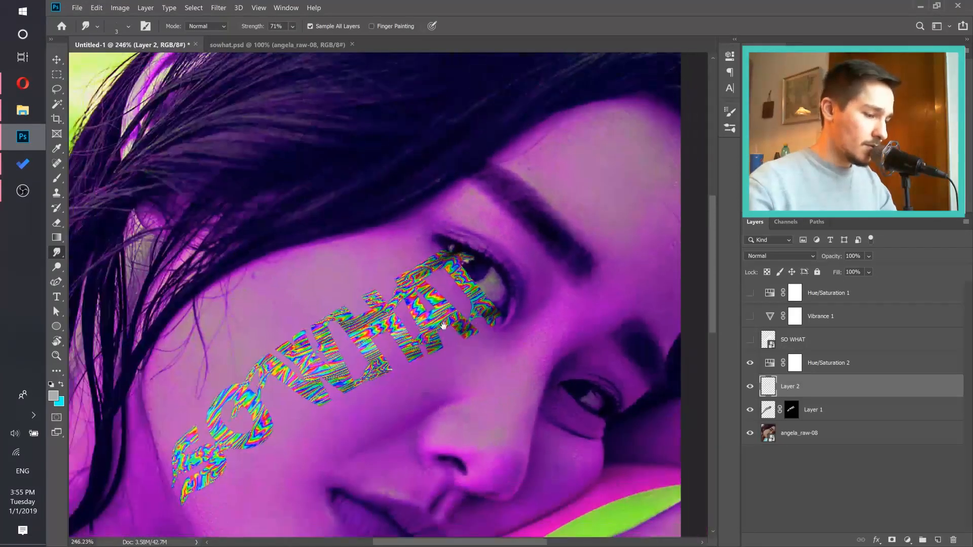
pyautogui.moveTo(444, 326); pyautogui.dragTo(540, 234)
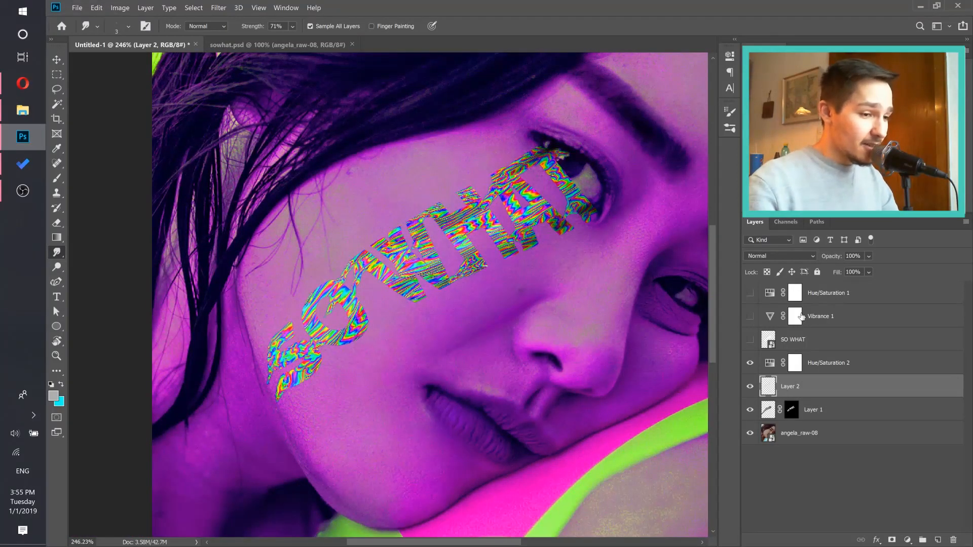
pyautogui.click(750, 362)
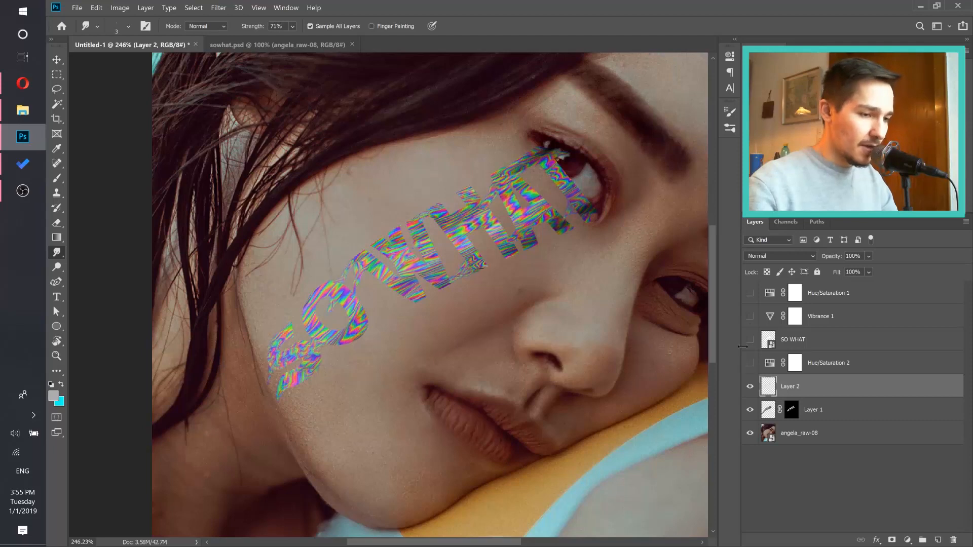
pyautogui.click(751, 293)
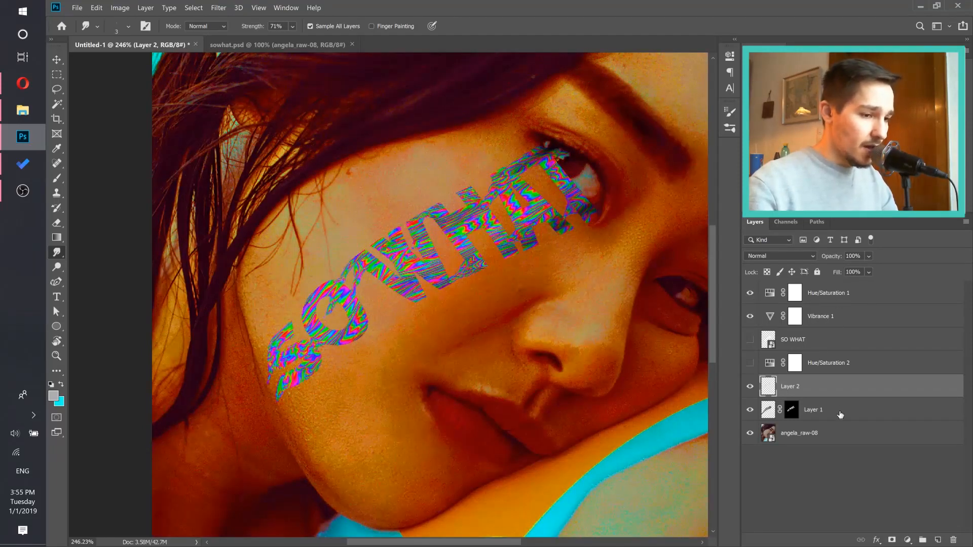
# Step: Toggle the visibility of Layer 2 and Layer 1 off and on to compare the smudged strands with the masked lettering
pyautogui.click(750, 387)
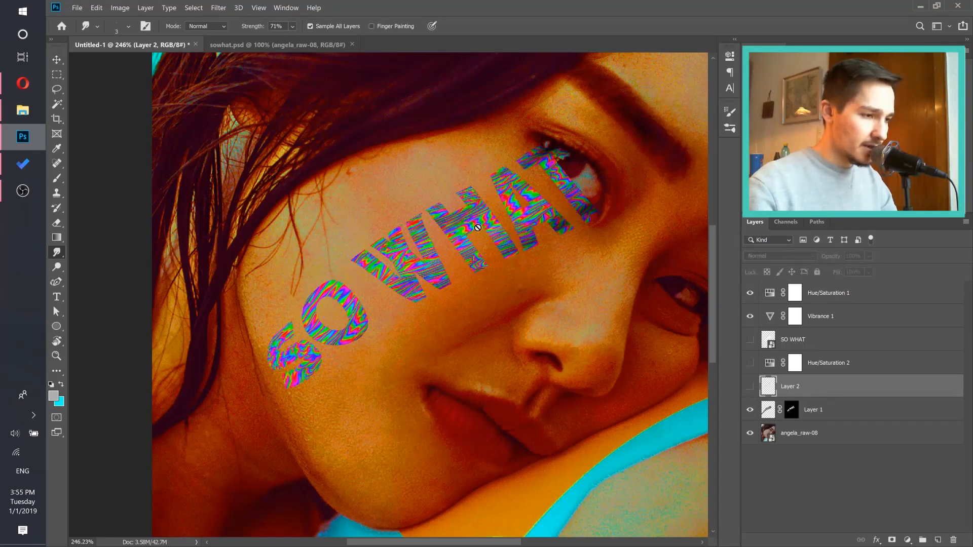
pyautogui.click(751, 388)
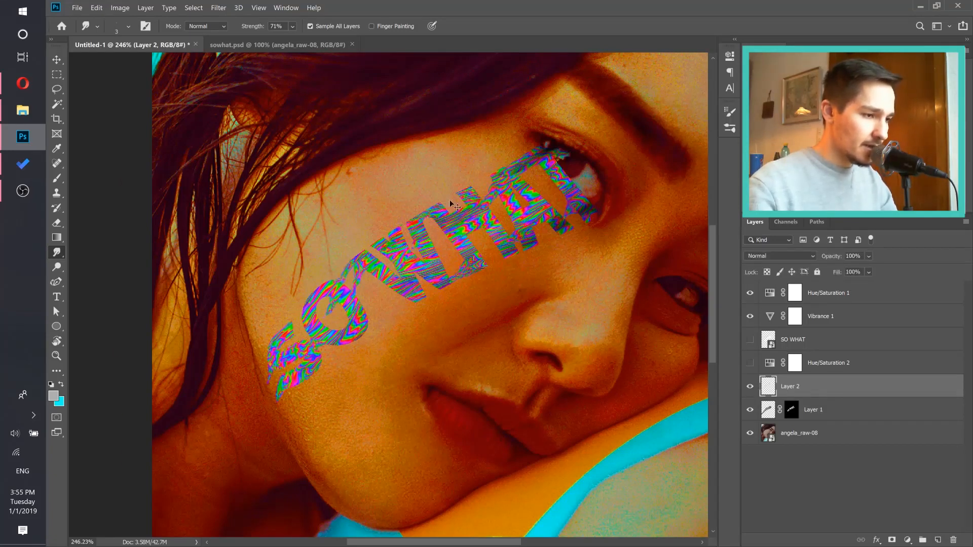
pyautogui.scroll(5, 451, 202)
pyautogui.click(752, 411)
pyautogui.click(752, 411)
pyautogui.scroll(-5, 450, 202)
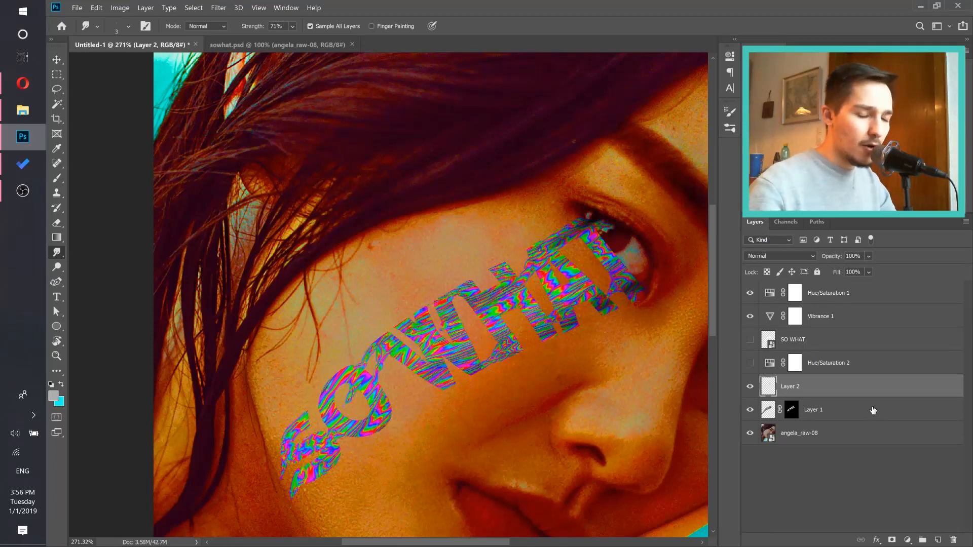
# Step: Set the blend mode of Layer 2 and Layer 1 to Color Dodge
pyautogui.keyDown('ctrl'); pyautogui.click(899, 415); pyautogui.keyUp('ctrl')
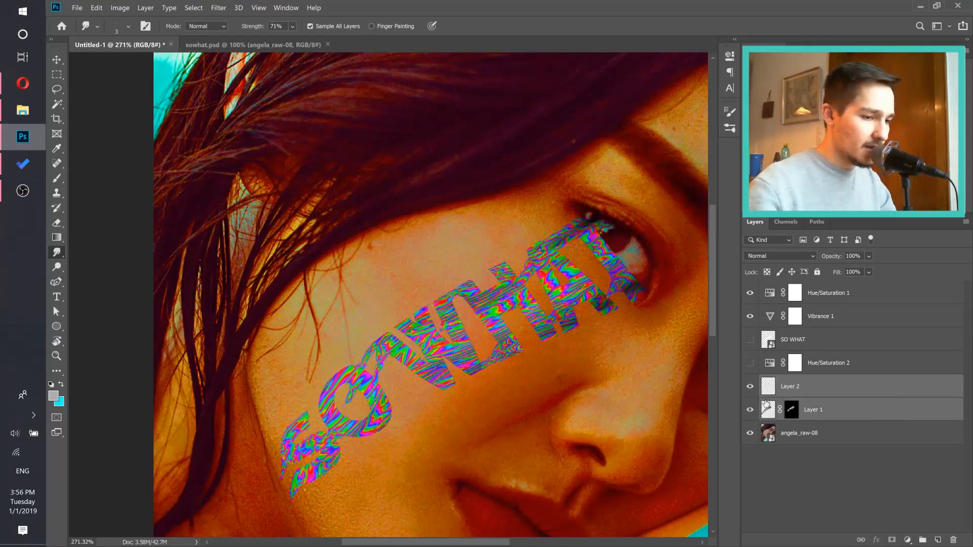
pyautogui.click(782, 254)
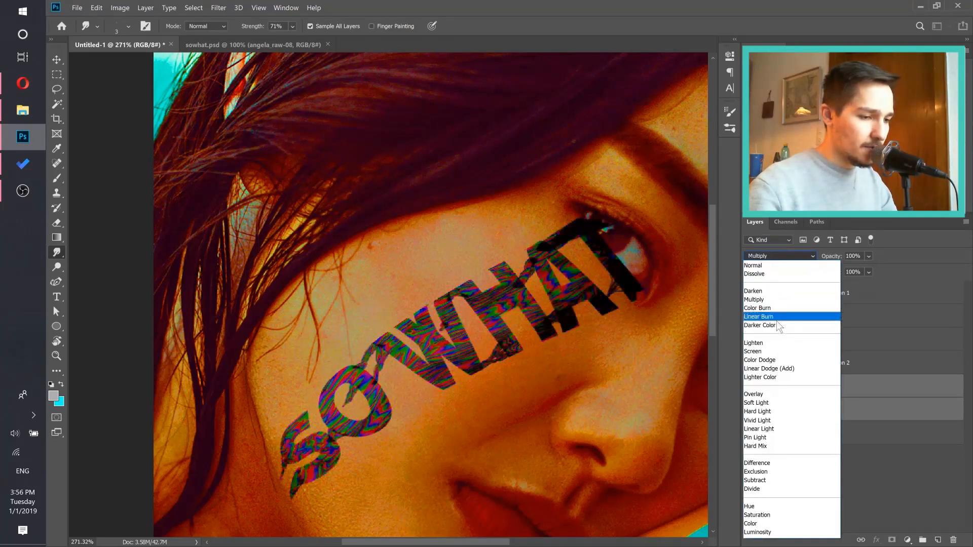
pyautogui.click(781, 360)
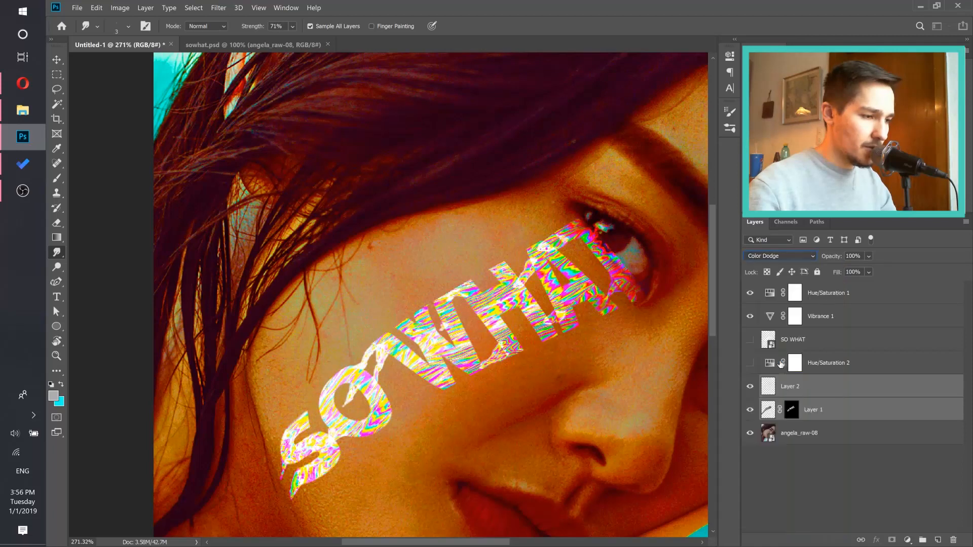
pyautogui.scroll(-3, 486, 327)
pyautogui.scroll(1, 484, 318)
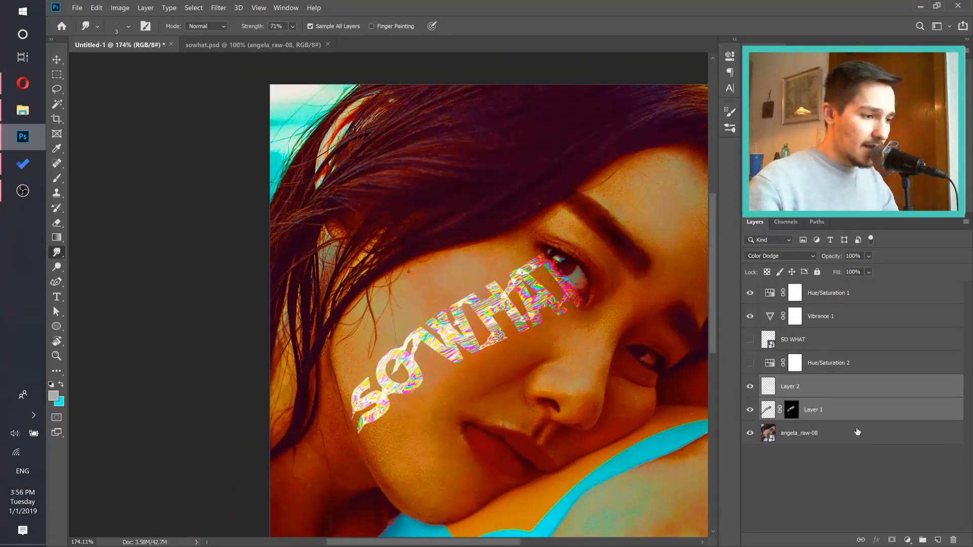
# Step: Add a new empty layer above Layer 2 and keep the Smudge tool active for it
pyautogui.click(851, 395)
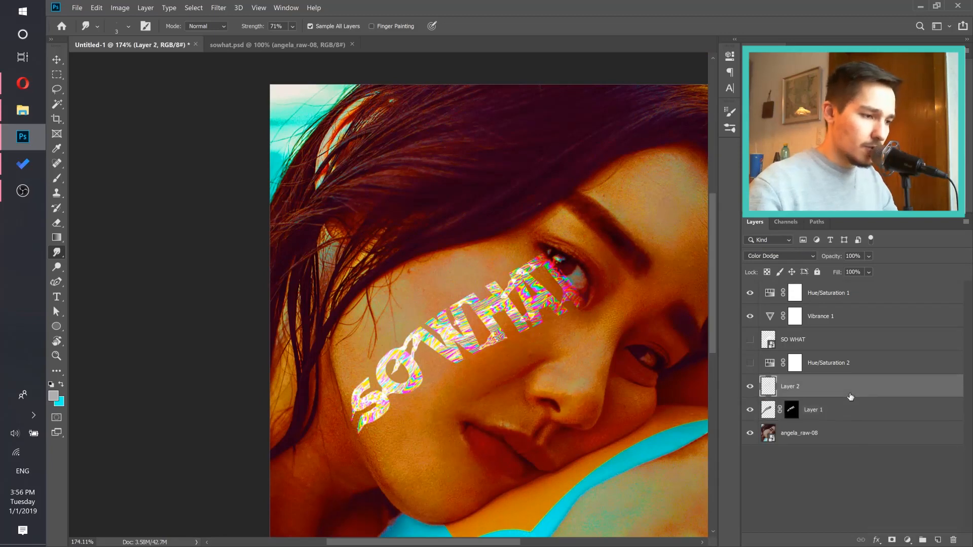
pyautogui.click(938, 540)
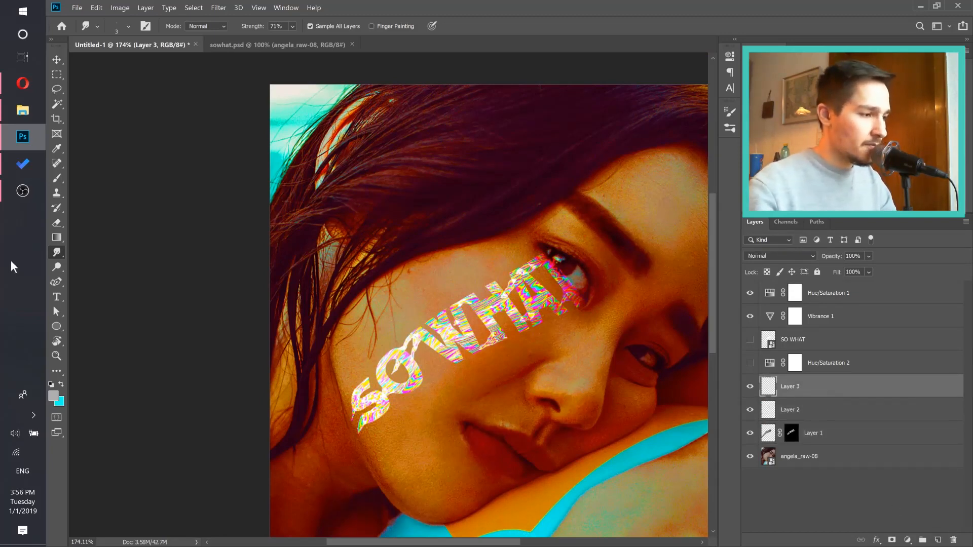
pyautogui.rightClick(65, 250)
pyautogui.click(87, 273)
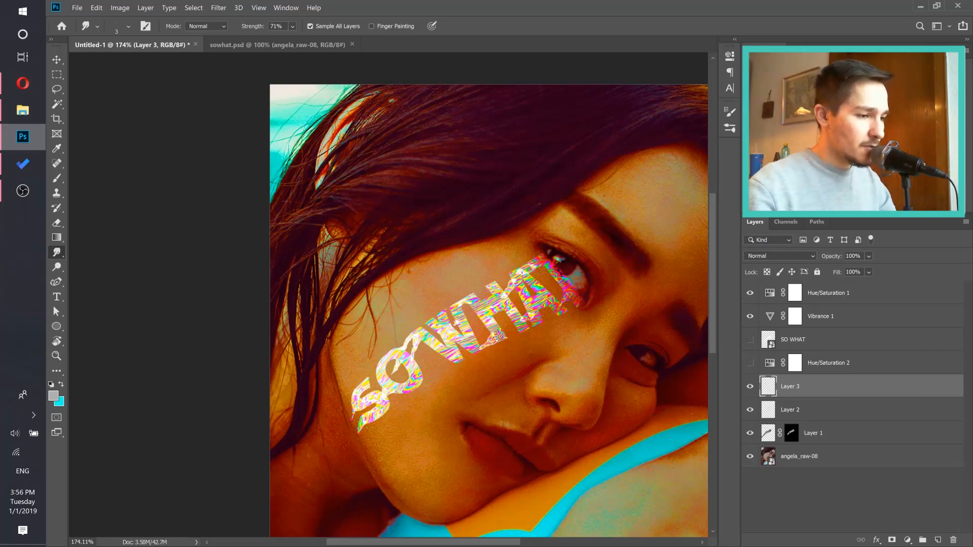
# Step: Smudge red streaks with a 13 px tip at the foot of the H's left leg and beside the W's upper right end
pyautogui.scroll(2, 492, 312)
pyautogui.scroll(3, 492, 311)
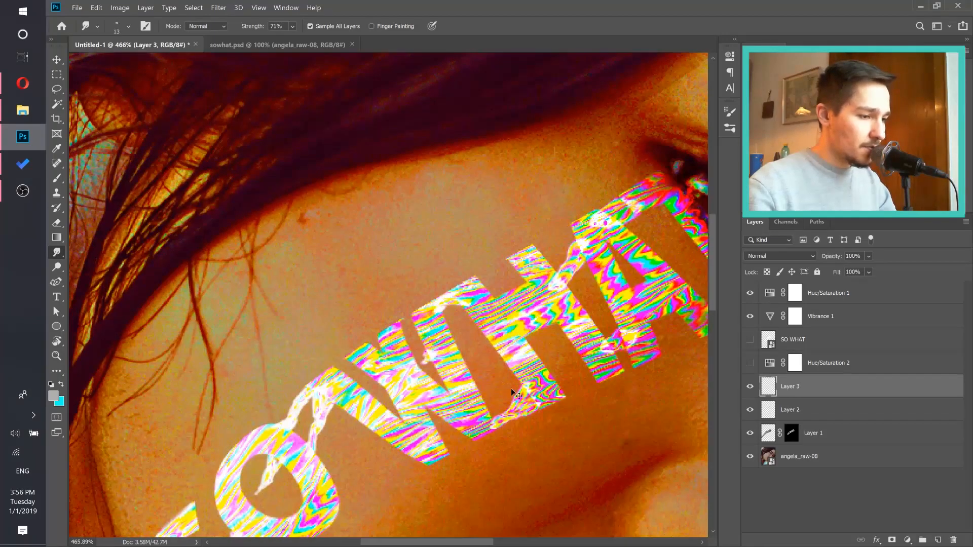
pyautogui.scroll(2, 511, 388)
pyautogui.moveTo(532, 390)
pyautogui.mouseDown()
pyautogui.moveTo(527, 382)
pyautogui.moveTo(512, 408)
pyautogui.mouseUp()
pyautogui.moveTo(527, 368)
pyautogui.mouseDown()
pyautogui.moveTo(530, 401)
pyautogui.moveTo(513, 423)
pyautogui.mouseUp()
pyautogui.moveTo(540, 390)
pyautogui.mouseDown()
pyautogui.moveTo(512, 415)
pyautogui.moveTo(509, 436)
pyautogui.moveTo(479, 444)
pyautogui.mouseUp()
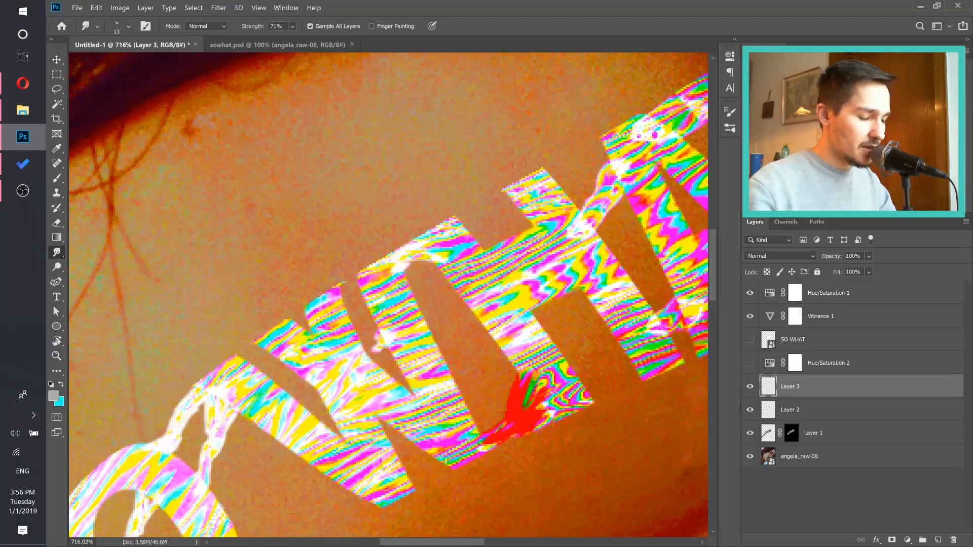
pyautogui.moveTo(436, 259)
pyautogui.mouseDown()
pyautogui.moveTo(405, 269)
pyautogui.moveTo(425, 257)
pyautogui.mouseUp()
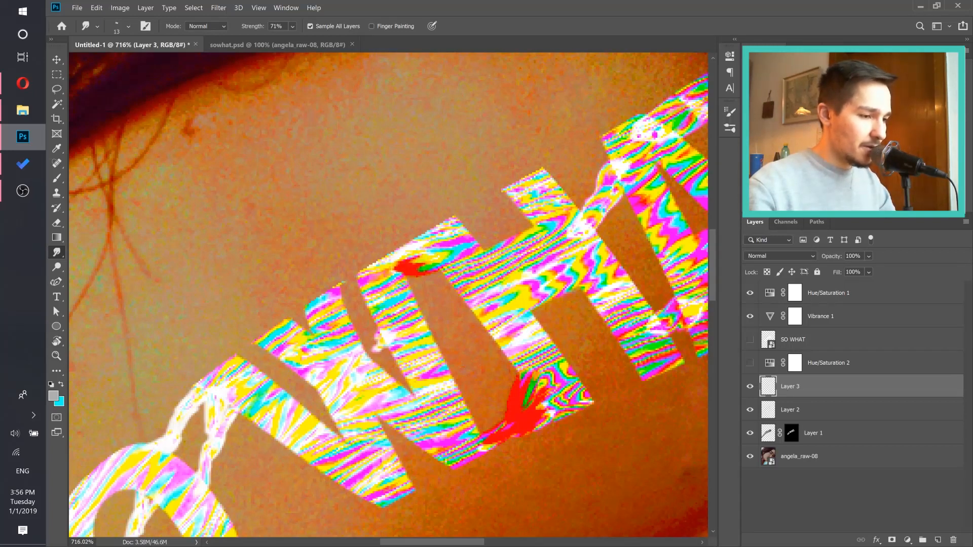
# Step: Smudge red streaks at the A's left foot and along the strand linking the T's crossbar to the H
pyautogui.moveTo(654, 313)
pyautogui.mouseDown()
pyautogui.moveTo(457, 374)
pyautogui.moveTo(445, 388)
pyautogui.moveTo(464, 400)
pyautogui.moveTo(456, 428)
pyautogui.mouseUp()
pyautogui.moveTo(403, 256)
pyautogui.mouseDown()
pyautogui.moveTo(401, 274)
pyautogui.moveTo(403, 251)
pyautogui.moveTo(392, 269)
pyautogui.mouseUp()
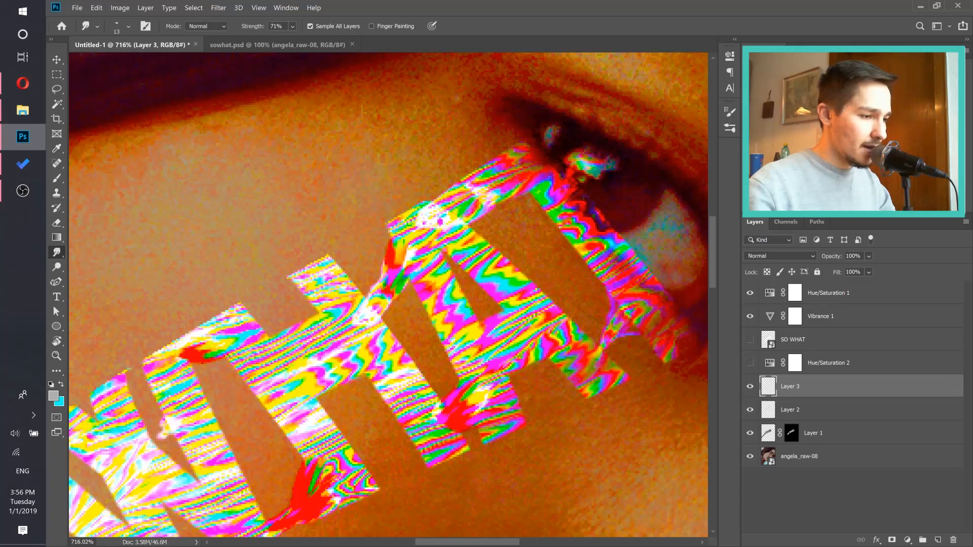
pyautogui.moveTo(398, 230); pyautogui.dragTo(383, 289)
# Step: Lower the Smudge strength to 43% and smudge the lower part of the T's stem
pyautogui.moveTo(618, 294)
pyautogui.mouseDown()
pyautogui.moveTo(606, 314)
pyautogui.moveTo(608, 304)
pyautogui.mouseUp()
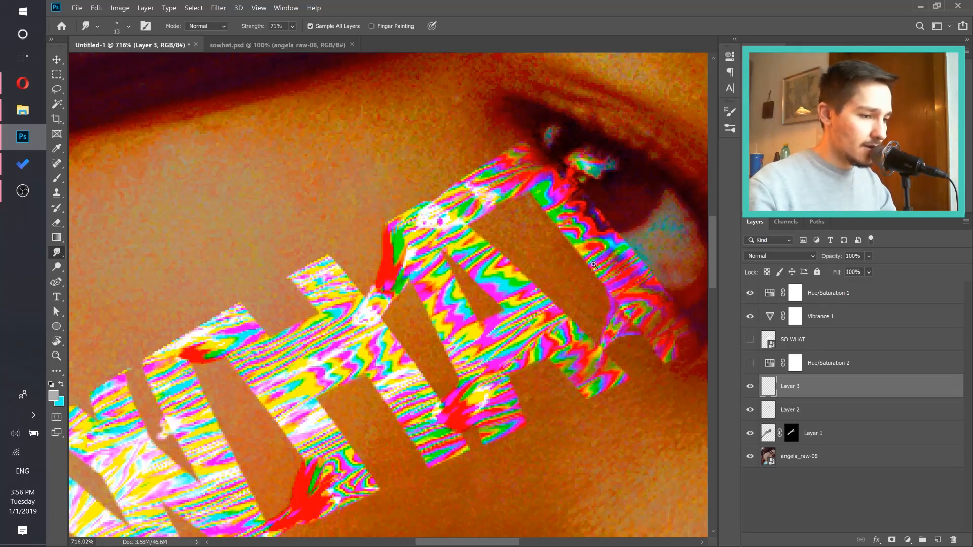
pyautogui.scroll(3, 593, 265)
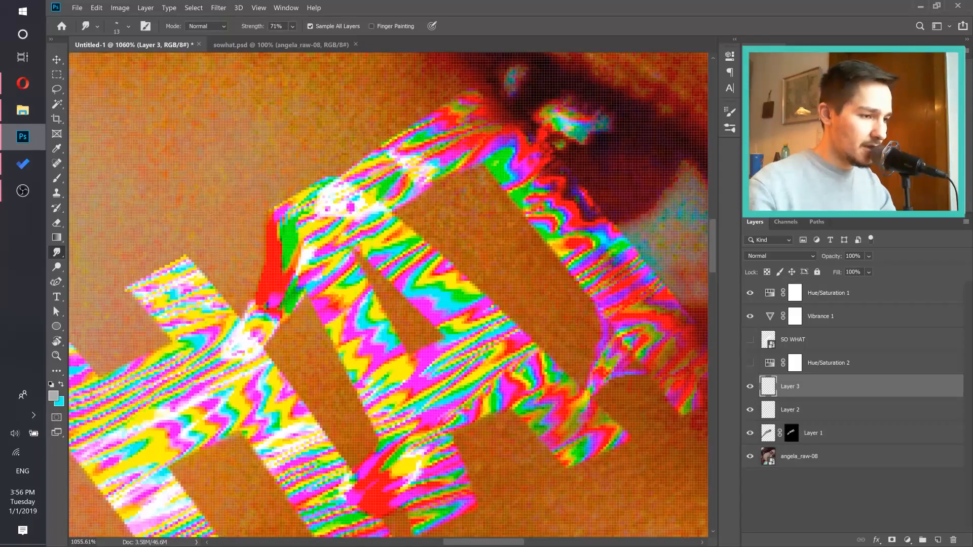
pyautogui.click(293, 26)
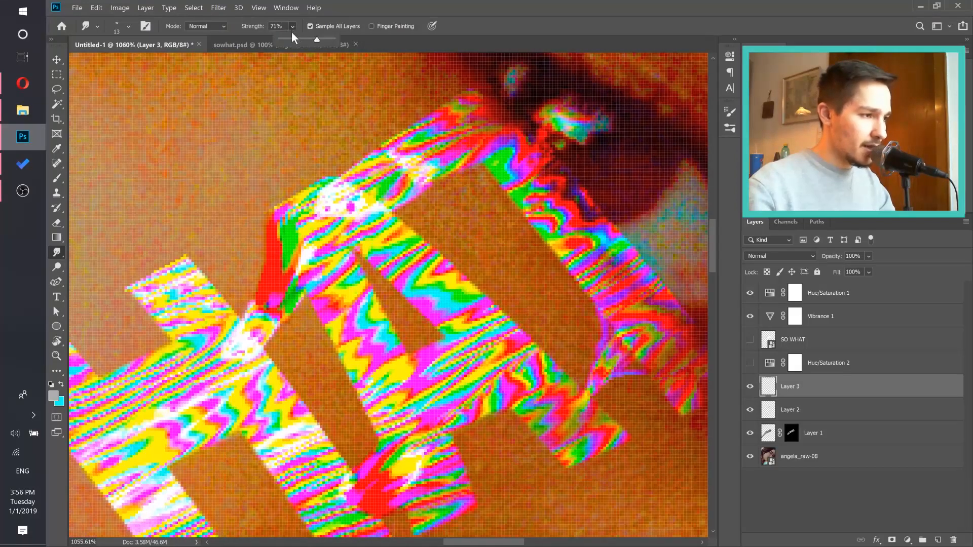
pyautogui.press('Return')
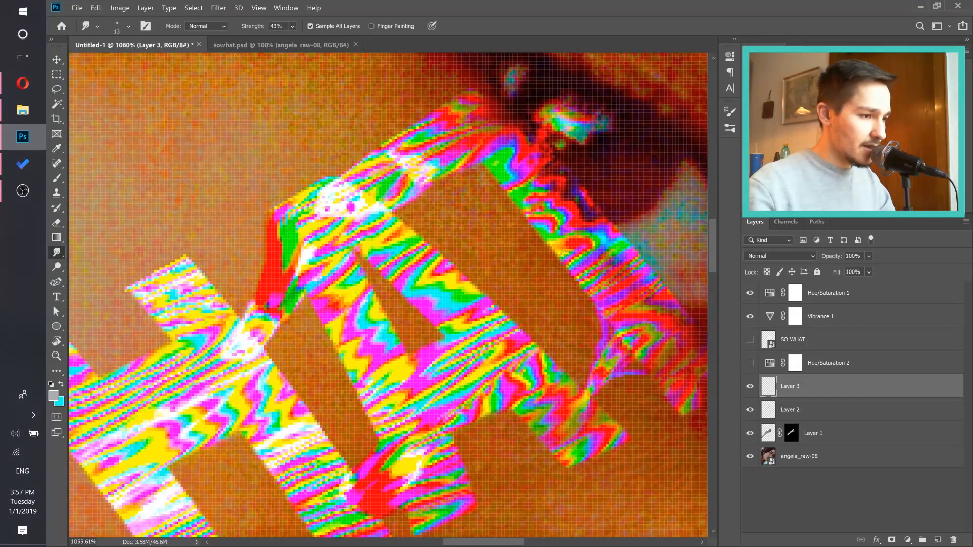
pyautogui.moveTo(603, 309)
pyautogui.mouseDown()
pyautogui.moveTo(578, 324)
pyautogui.moveTo(598, 319)
pyautogui.mouseUp()
pyautogui.scroll(-5, 513, 327)
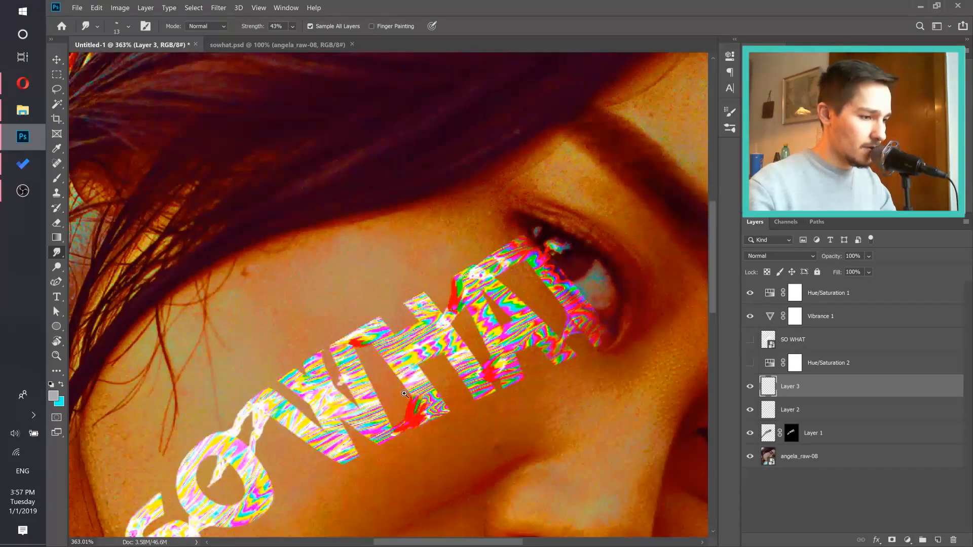
# Step: Hide the Hue/Saturation 1 and Vibrance 1 adjustments and soften the inner edge of the T's stem with smudge strokes
pyautogui.scroll(3, 513, 327)
pyautogui.scroll(-1, 513, 327)
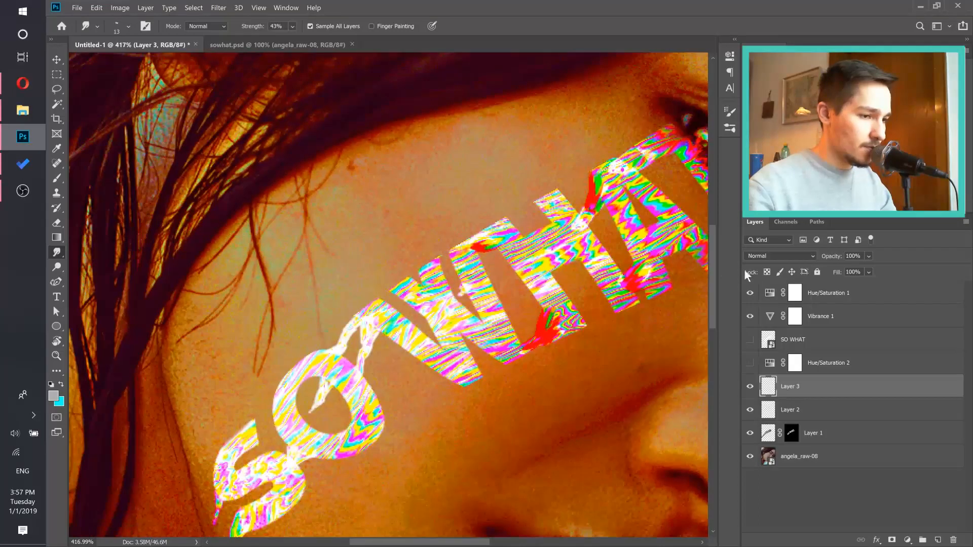
pyautogui.scroll(-1, 631, 276)
pyautogui.scroll(3, 615, 269)
pyautogui.moveTo(570, 256)
pyautogui.mouseDown()
pyautogui.moveTo(550, 241)
pyautogui.moveTo(552, 225)
pyautogui.moveTo(562, 238)
pyautogui.moveTo(546, 237)
pyautogui.mouseUp()
pyautogui.click(749, 316)
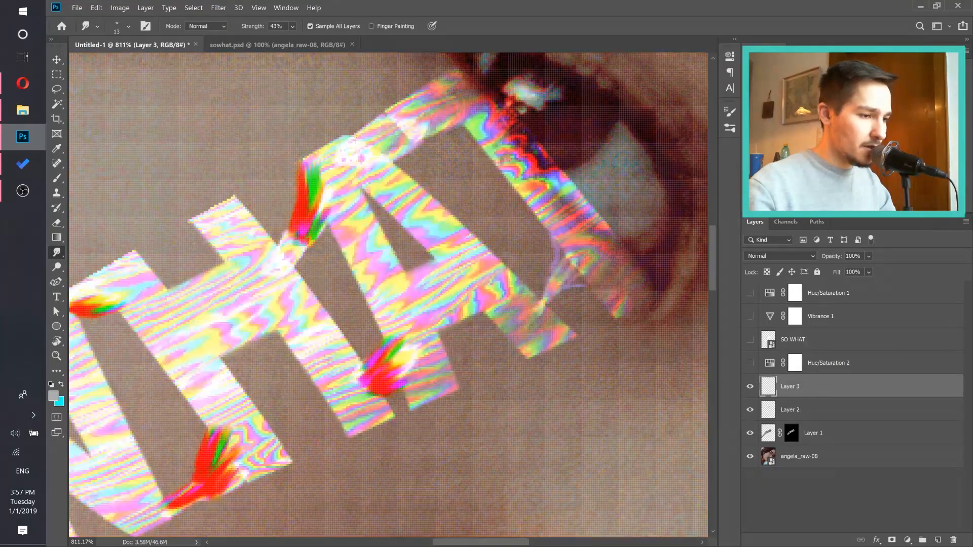
pyautogui.scroll(1, 547, 217)
pyautogui.moveTo(555, 262); pyautogui.dragTo(517, 189)
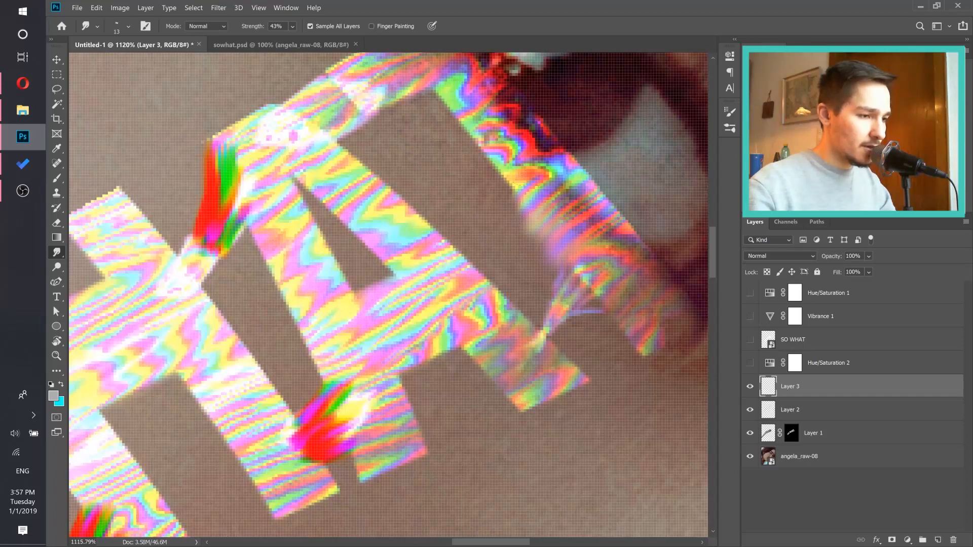
# Step: Smudge the left edge of the H's left leg and the gap below its crossbar into soft, blurred edges
pyautogui.moveTo(379, 312); pyautogui.dragTo(607, 228)
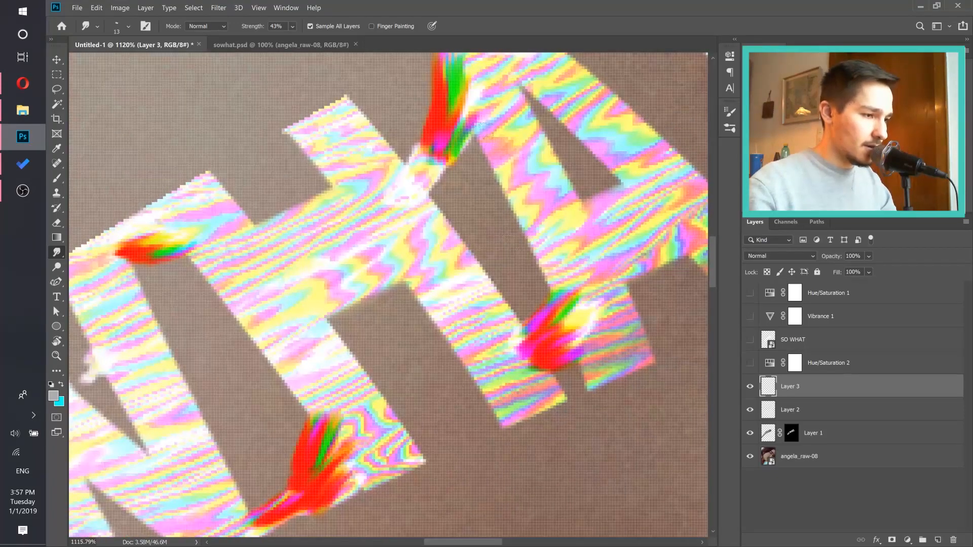
pyautogui.moveTo(345, 272); pyautogui.dragTo(600, 166)
pyautogui.moveTo(469, 165)
pyautogui.mouseDown()
pyautogui.moveTo(435, 132)
pyautogui.moveTo(392, 138)
pyautogui.moveTo(466, 182)
pyautogui.moveTo(435, 195)
pyautogui.moveTo(470, 167)
pyautogui.moveTo(446, 178)
pyautogui.moveTo(464, 177)
pyautogui.moveTo(474, 206)
pyautogui.moveTo(509, 220)
pyautogui.moveTo(506, 279)
pyautogui.moveTo(539, 294)
pyautogui.mouseUp()
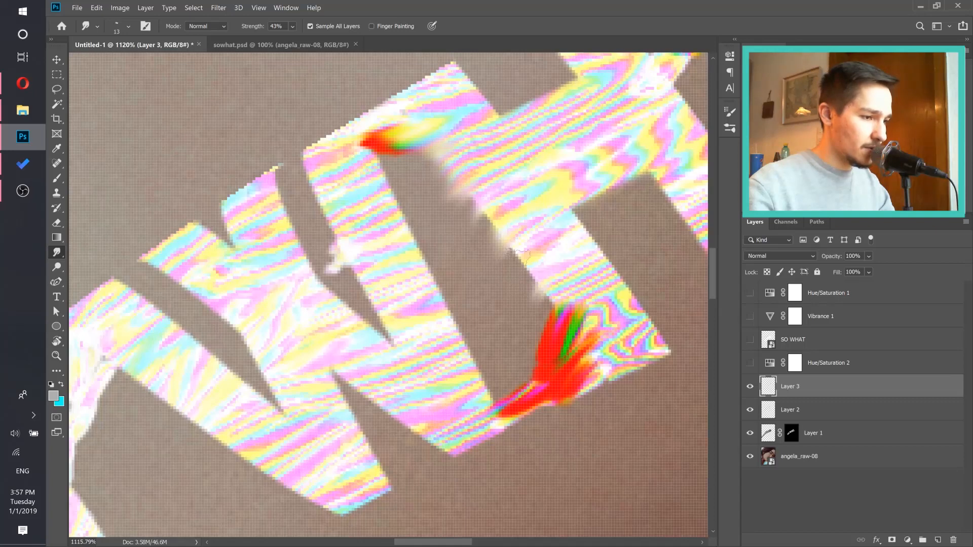
pyautogui.moveTo(649, 164)
pyautogui.mouseDown()
pyautogui.moveTo(538, 209)
pyautogui.moveTo(578, 245)
pyautogui.moveTo(547, 259)
pyautogui.moveTo(470, 245)
pyautogui.moveTo(456, 309)
pyautogui.mouseUp()
# Step: Smudge the underside of the W's first stroke beside the strands that connect it to the O
pyautogui.moveTo(394, 191)
pyautogui.mouseDown()
pyautogui.moveTo(417, 180)
pyautogui.moveTo(391, 322)
pyautogui.moveTo(595, 228)
pyautogui.mouseUp()
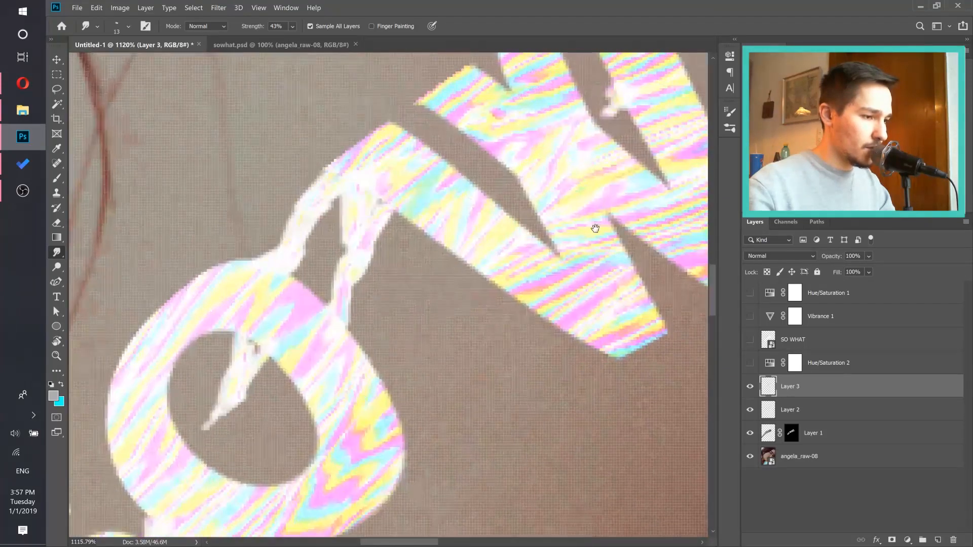
pyautogui.moveTo(513, 223); pyautogui.dragTo(487, 254)
pyautogui.moveTo(420, 209)
pyautogui.mouseDown()
pyautogui.moveTo(362, 259)
pyautogui.moveTo(434, 205)
pyautogui.moveTo(356, 268)
pyautogui.moveTo(378, 208)
pyautogui.mouseUp()
# Step: Smudge the joint between the O and the S, the S's inner curve and the W's lower left foot into soft edges
pyautogui.moveTo(310, 375); pyautogui.dragTo(538, 219)
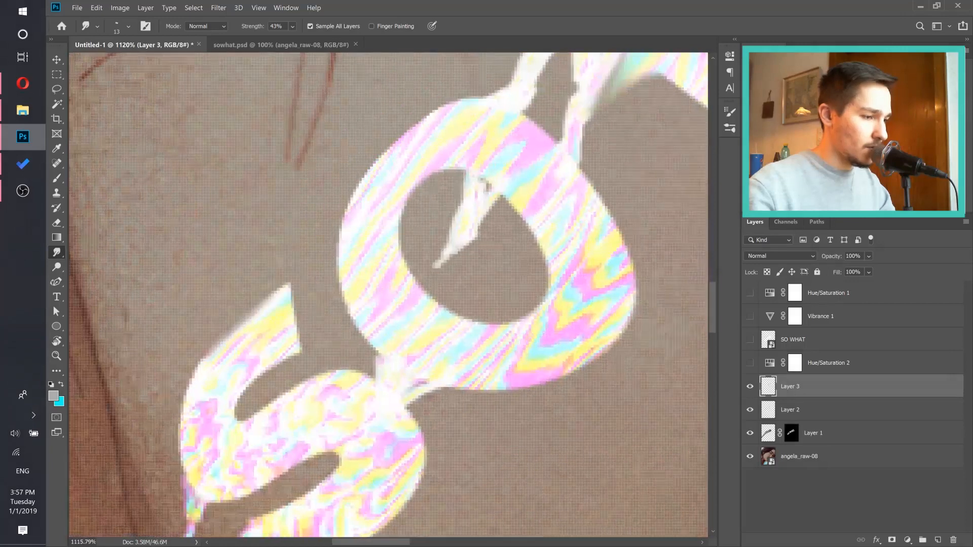
pyautogui.moveTo(473, 191); pyautogui.dragTo(426, 289)
pyautogui.moveTo(365, 320)
pyautogui.mouseDown()
pyautogui.moveTo(569, 178)
pyautogui.moveTo(577, 193)
pyautogui.moveTo(560, 250)
pyautogui.moveTo(622, 227)
pyautogui.moveTo(601, 273)
pyautogui.moveTo(578, 147)
pyautogui.mouseUp()
pyautogui.moveTo(425, 310); pyautogui.dragTo(421, 353)
pyautogui.moveTo(400, 191); pyautogui.dragTo(380, 259)
pyautogui.moveTo(474, 171); pyautogui.dragTo(398, 323)
pyautogui.moveTo(368, 276)
pyautogui.mouseDown()
pyautogui.moveTo(342, 344)
pyautogui.moveTo(363, 281)
pyautogui.moveTo(347, 337)
pyautogui.moveTo(389, 303)
pyautogui.moveTo(370, 338)
pyautogui.mouseUp()
pyautogui.moveTo(464, 284)
pyautogui.mouseDown()
pyautogui.moveTo(419, 334)
pyautogui.moveTo(466, 310)
pyautogui.moveTo(418, 301)
pyautogui.moveTo(433, 301)
pyautogui.moveTo(413, 261)
pyautogui.moveTo(421, 294)
pyautogui.mouseUp()
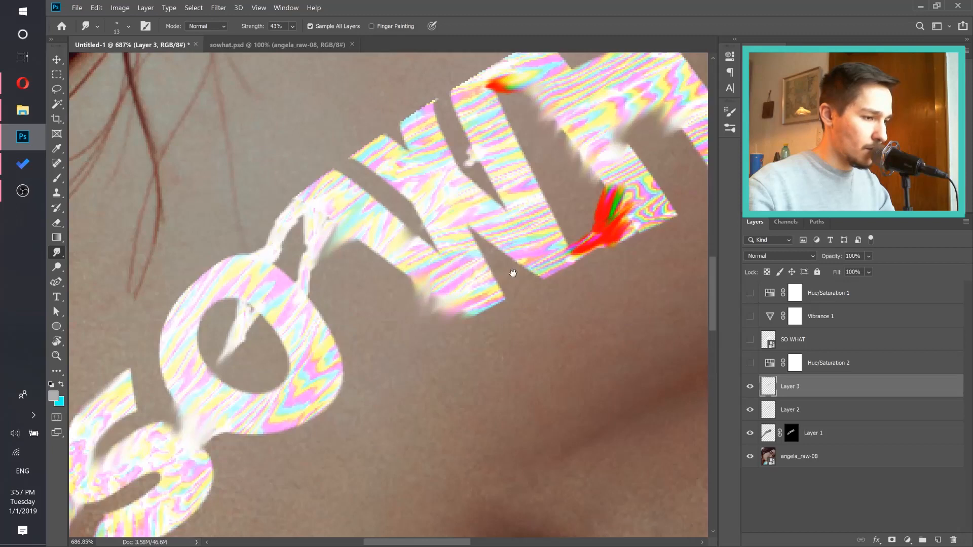
# Step: Soften the W's lower ends and the top of the H's left leg with short smudge strokes
pyautogui.moveTo(505, 273); pyautogui.dragTo(312, 395)
pyautogui.moveTo(365, 370); pyautogui.dragTo(332, 276)
pyautogui.moveTo(337, 390)
pyautogui.mouseDown()
pyautogui.moveTo(258, 349)
pyautogui.moveTo(229, 250)
pyautogui.moveTo(193, 289)
pyautogui.moveTo(182, 285)
pyautogui.mouseUp()
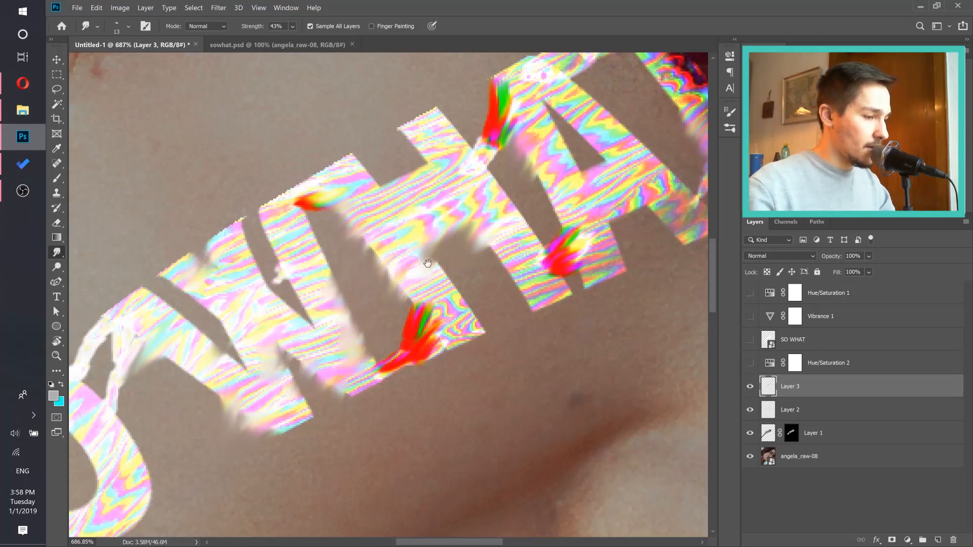
pyautogui.moveTo(427, 263); pyautogui.dragTo(230, 328)
pyautogui.moveTo(180, 256); pyautogui.dragTo(162, 218)
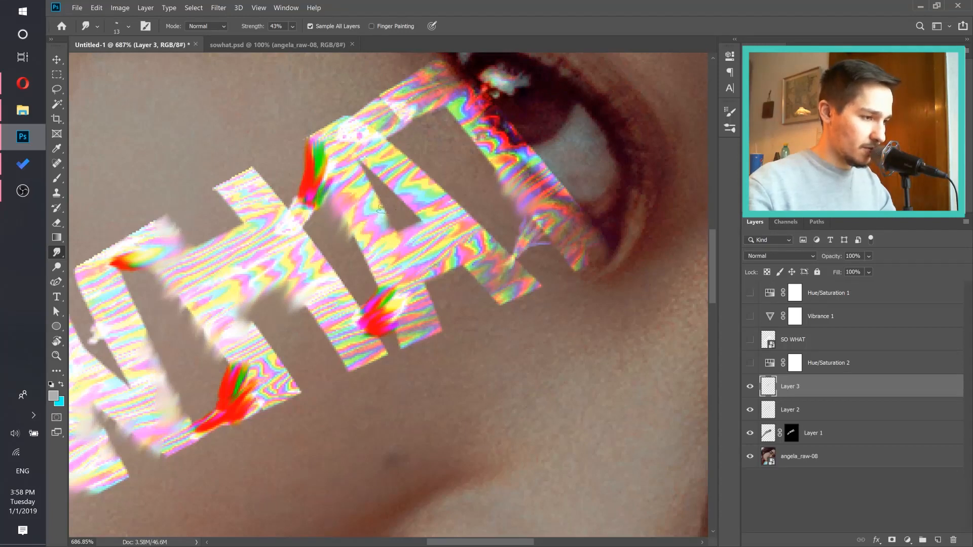
pyautogui.moveTo(427, 228); pyautogui.dragTo(401, 234)
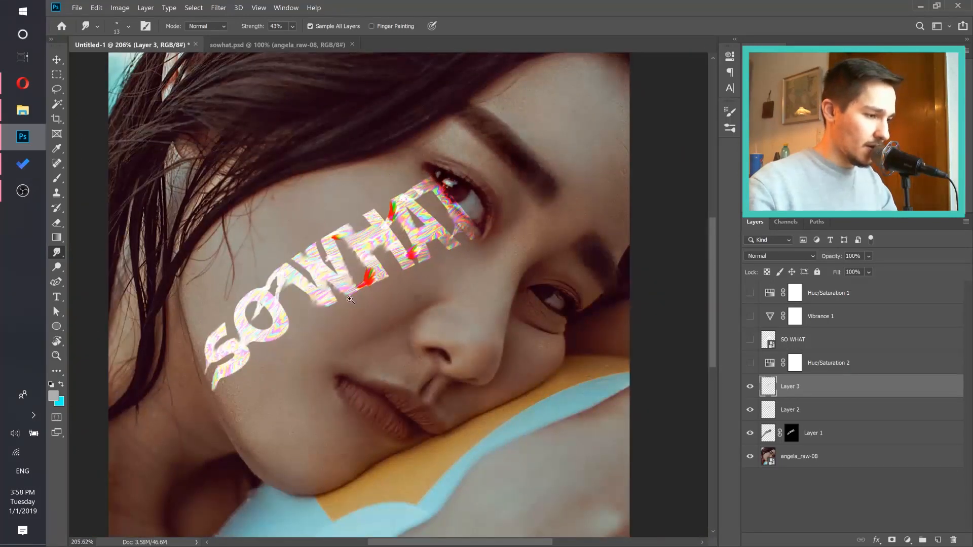
# Step: Show Hue/Saturation 1 and Vibrance 1 again and smudge red accents into the O–W strands, the O's inner drip and the O–S joint
pyautogui.click(749, 294)
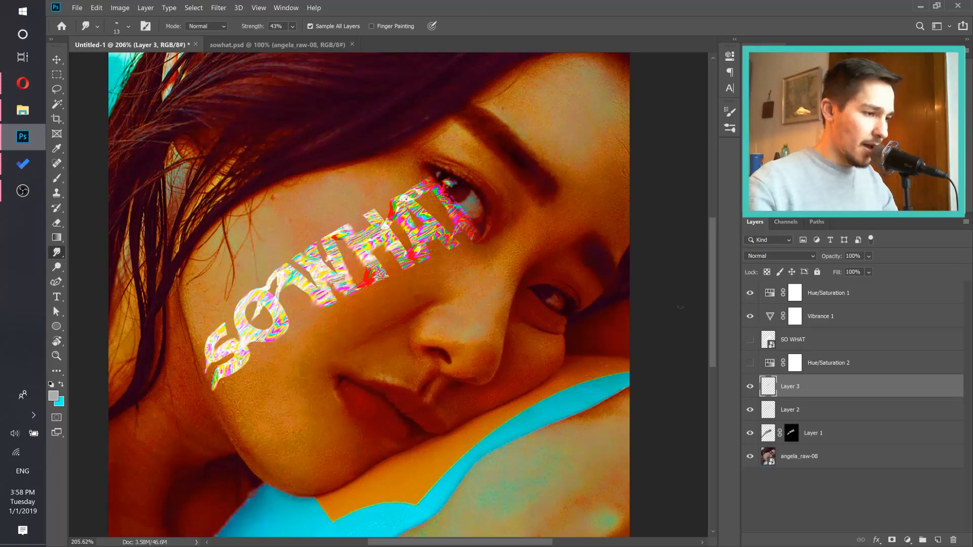
pyautogui.moveTo(421, 315); pyautogui.dragTo(480, 269)
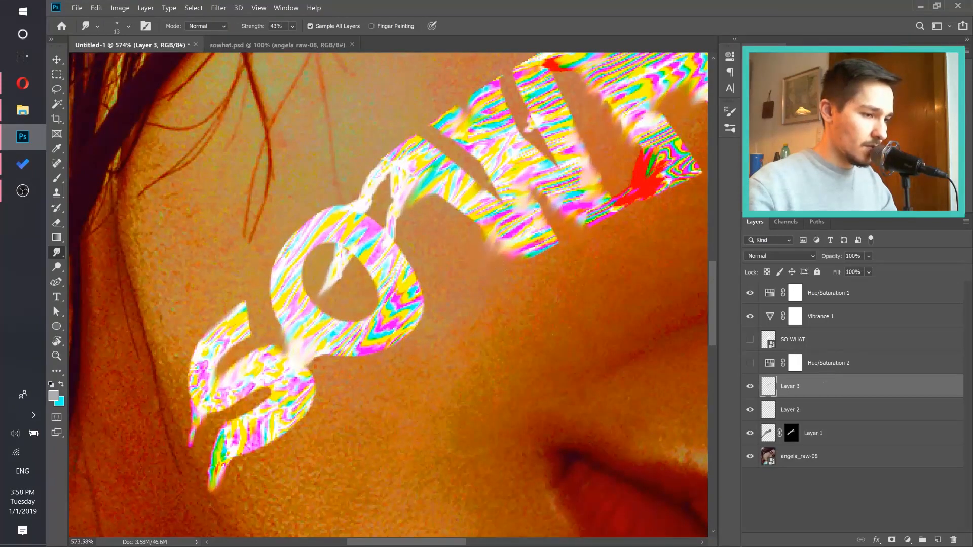
pyautogui.moveTo(409, 175)
pyautogui.mouseDown()
pyautogui.moveTo(404, 184)
pyautogui.moveTo(392, 170)
pyautogui.moveTo(376, 176)
pyautogui.moveTo(371, 189)
pyautogui.moveTo(388, 213)
pyautogui.mouseUp()
pyautogui.moveTo(336, 328); pyautogui.dragTo(427, 274)
pyautogui.moveTo(444, 195)
pyautogui.mouseDown()
pyautogui.moveTo(429, 218)
pyautogui.moveTo(432, 203)
pyautogui.mouseUp()
pyautogui.moveTo(409, 296)
pyautogui.mouseDown()
pyautogui.moveTo(393, 320)
pyautogui.moveTo(372, 284)
pyautogui.moveTo(374, 297)
pyautogui.mouseUp()
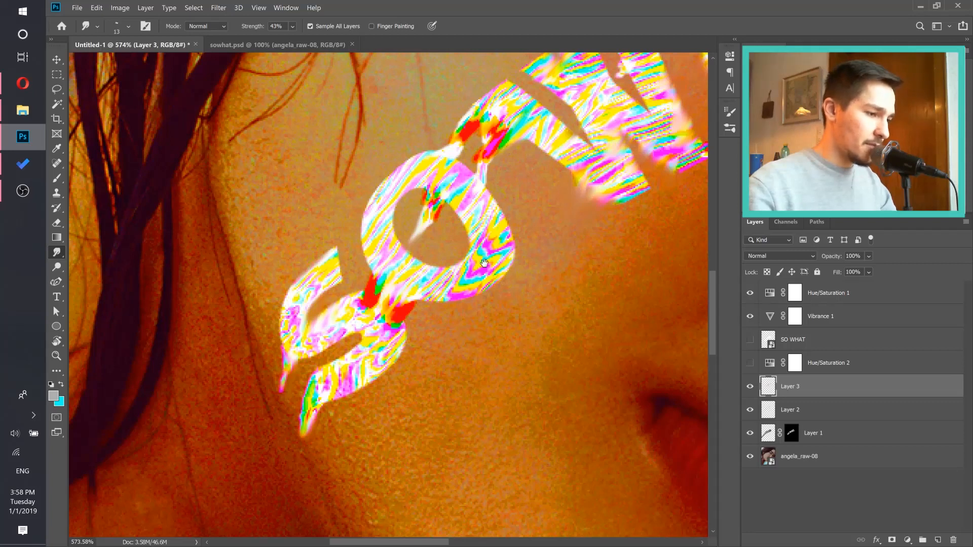
# Step: Compare the whole portrait with the finished reference artwork on Instagram in the Opera browser and return to Photoshop
pyautogui.scroll(-6, 504, 369)
pyautogui.scroll(-2, 505, 370)
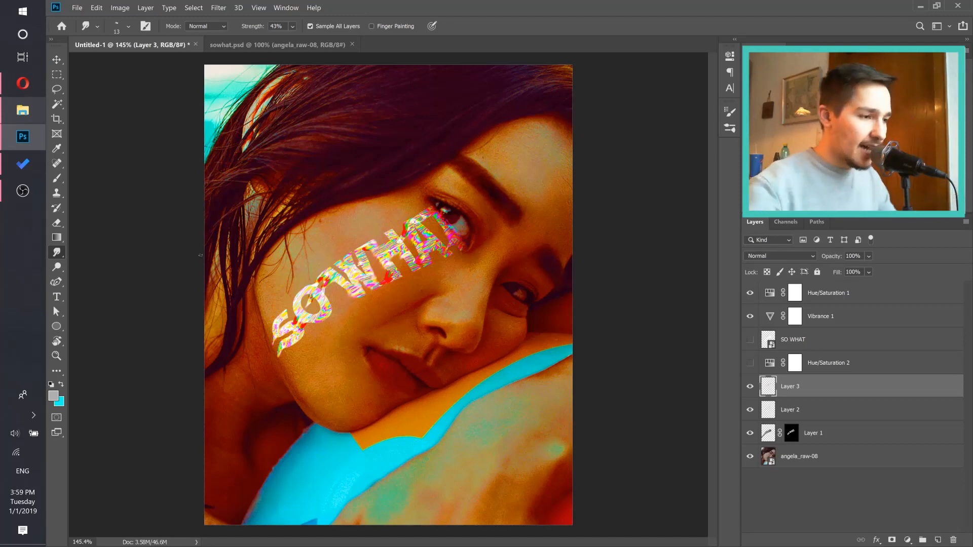
pyautogui.click(20, 85)
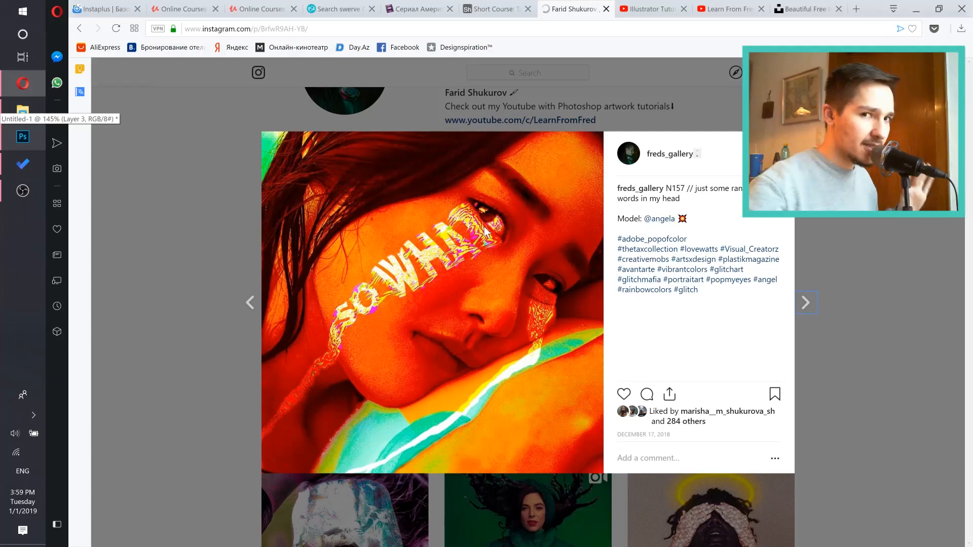
pyautogui.click(7, 133)
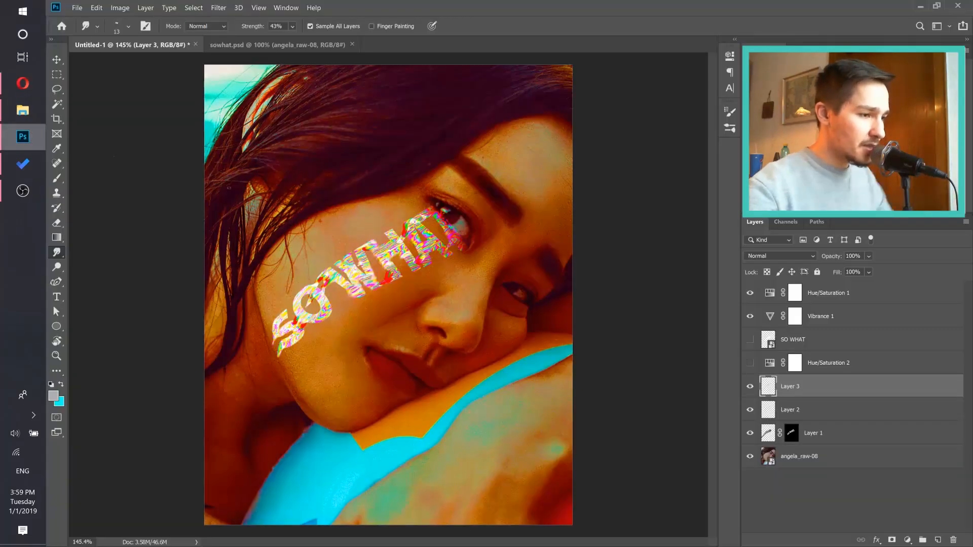
# Step: Try to smudge red down the T's stem beside the eye, and undo both strokes
pyautogui.scroll(5, 428, 223)
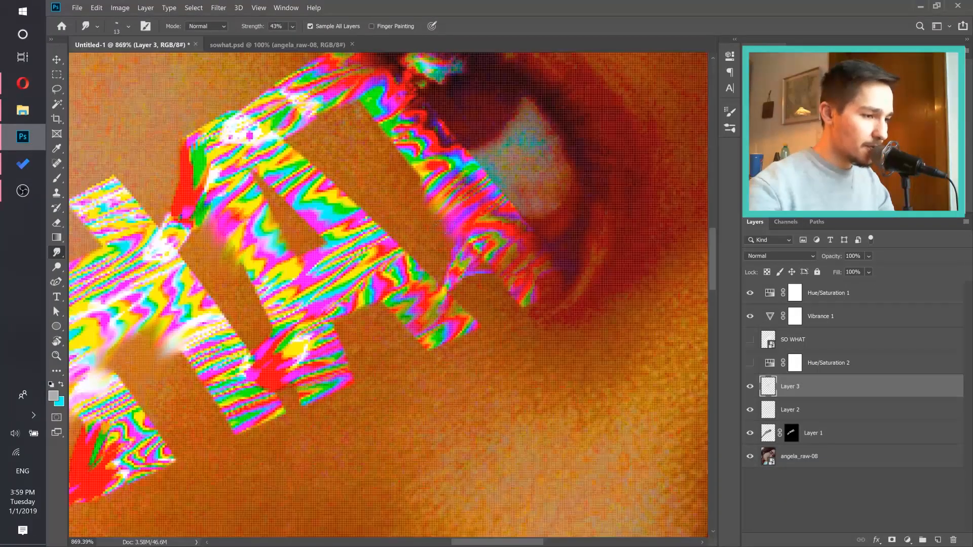
pyautogui.scroll(1, 401, 172)
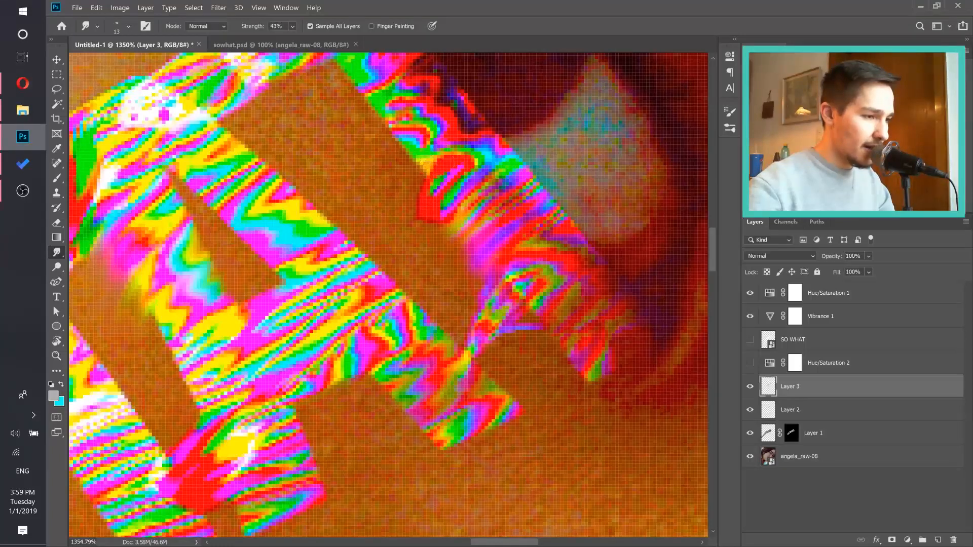
pyautogui.moveTo(446, 183); pyautogui.dragTo(461, 278)
pyautogui.moveTo(487, 238); pyautogui.dragTo(479, 296)
pyautogui.hotkey('ctrl', 'z')
pyautogui.hotkey('ctrl', 'z')
# Step: Reduce the Smudge brush to 8 px and smudge red accents into the left edge of the T's stem
pyautogui.keyDown('alt'); pyautogui.rightClick(437, 195); pyautogui.keyUp('alt')
pyautogui.moveTo(421, 195); pyautogui.dragTo(500, 355)
pyautogui.moveTo(441, 226); pyautogui.dragTo(358, 269)
pyautogui.moveTo(458, 256)
pyautogui.mouseDown()
pyautogui.moveTo(436, 276)
pyautogui.moveTo(459, 289)
pyautogui.moveTo(446, 309)
pyautogui.moveTo(444, 287)
pyautogui.moveTo(431, 310)
pyautogui.moveTo(423, 304)
pyautogui.mouseUp()
pyautogui.scroll(-2, 456, 315)
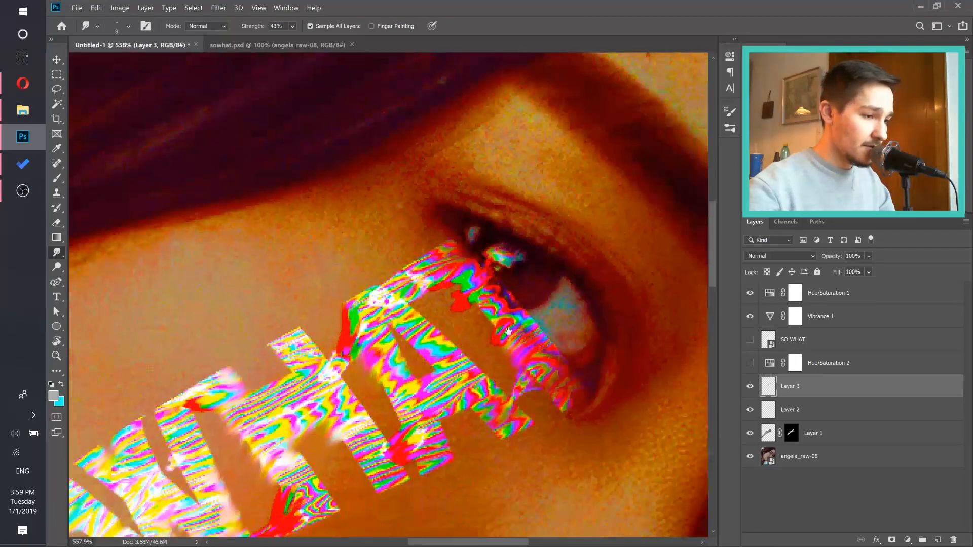
# Step: Smudge red accents up the left edge of the H's left leg and between the W's upper end and the H
pyautogui.scroll(5, 456, 315)
pyautogui.moveTo(274, 318); pyautogui.dragTo(502, 178)
pyautogui.moveTo(438, 391); pyautogui.dragTo(423, 327)
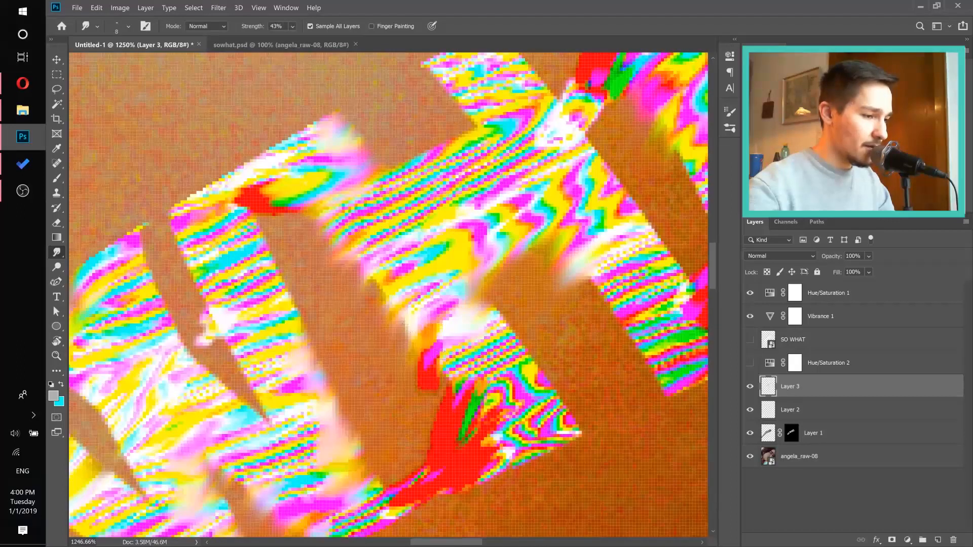
pyautogui.moveTo(447, 411); pyautogui.dragTo(418, 310)
pyautogui.moveTo(430, 369); pyautogui.dragTo(408, 317)
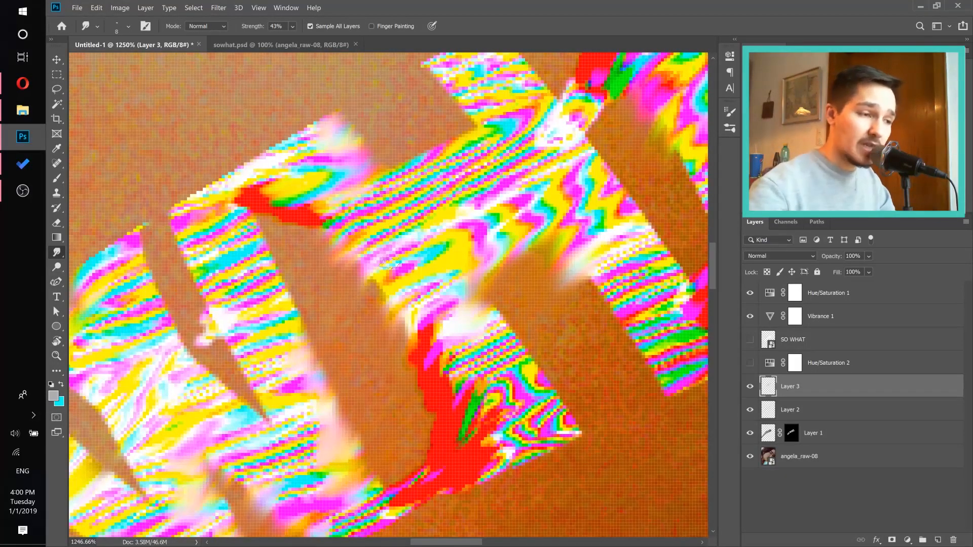
pyautogui.scroll(-8, 436, 274)
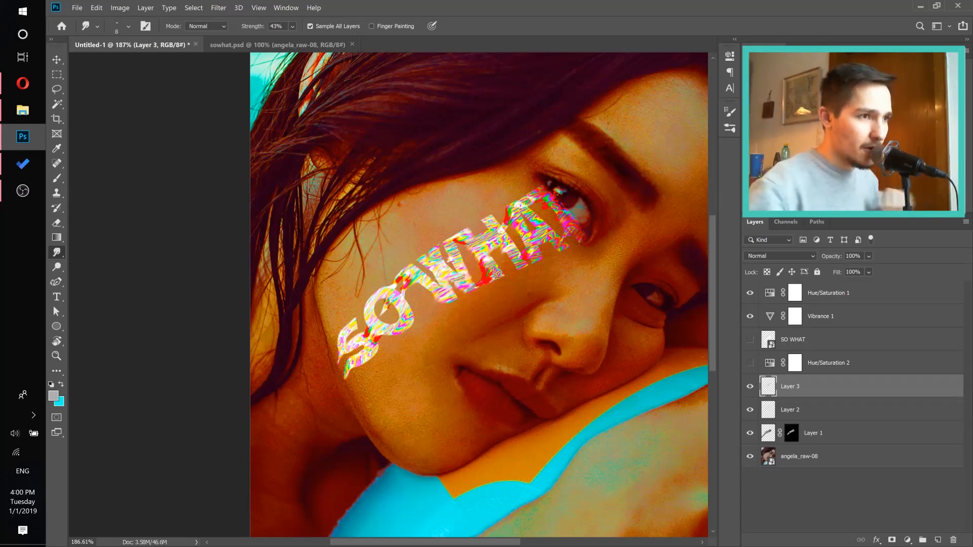
# Step: Browse the artist's Instagram gallery in the Opera browser for glitch artworks and examine the one with rainbow-streaked hair
pyautogui.click(23, 87)
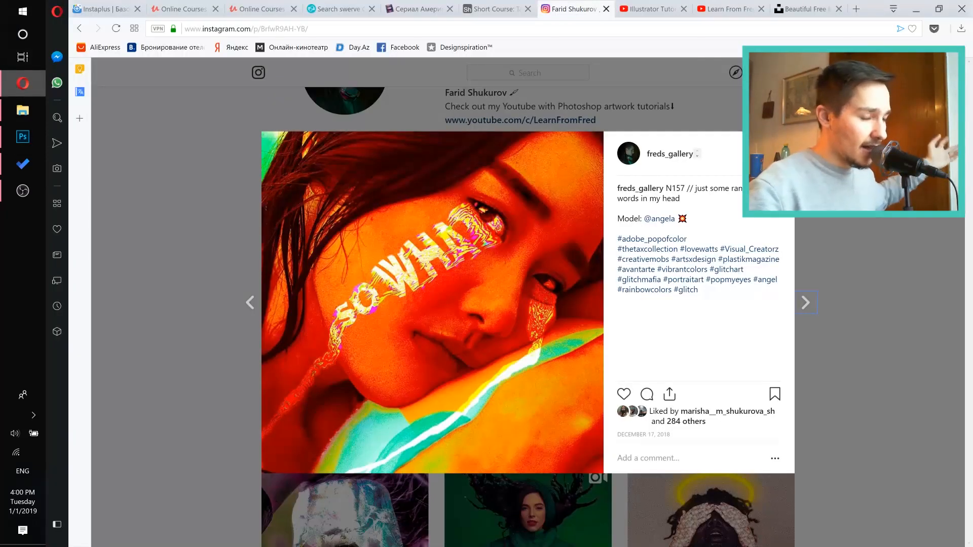
pyautogui.click(891, 228)
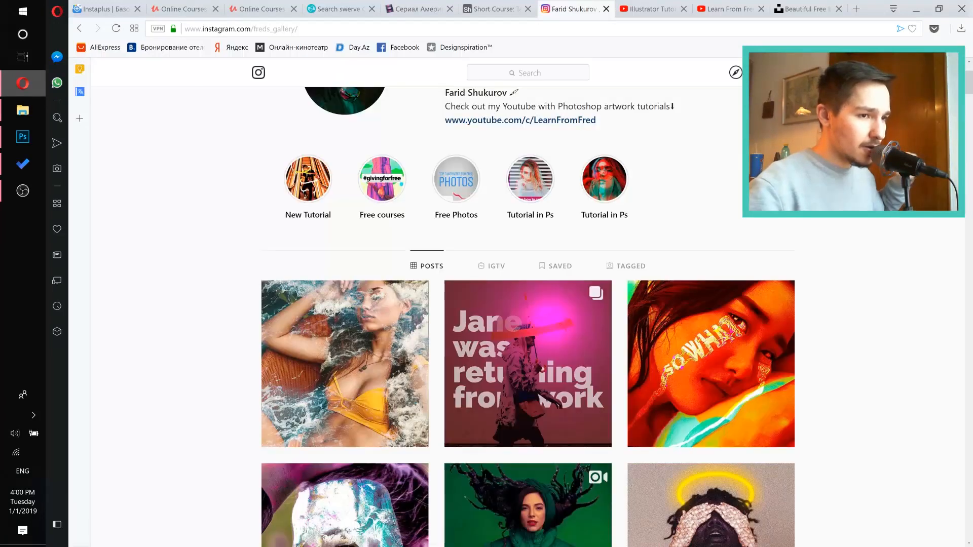
pyautogui.scroll(-1, 891, 228)
pyautogui.scroll(-9, 887, 223)
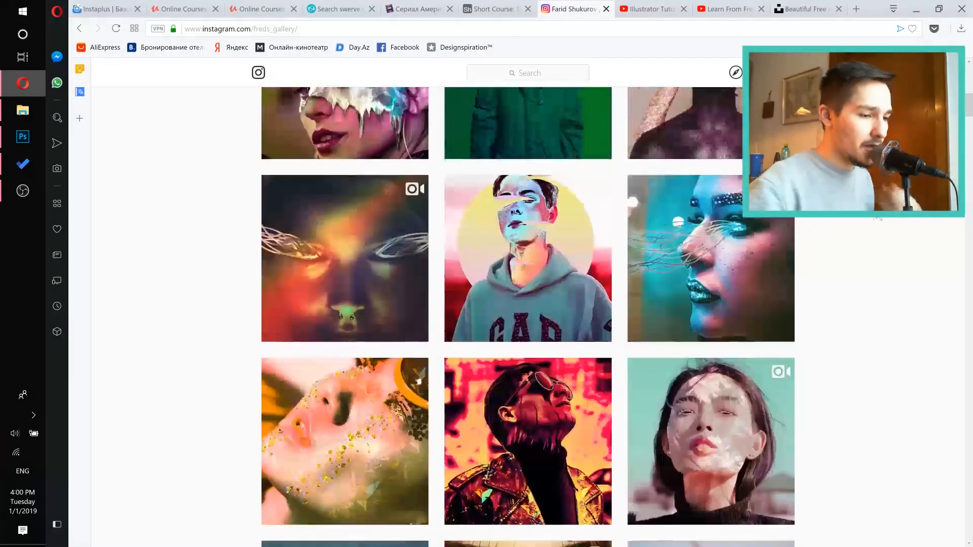
pyautogui.scroll(-7, 850, 221)
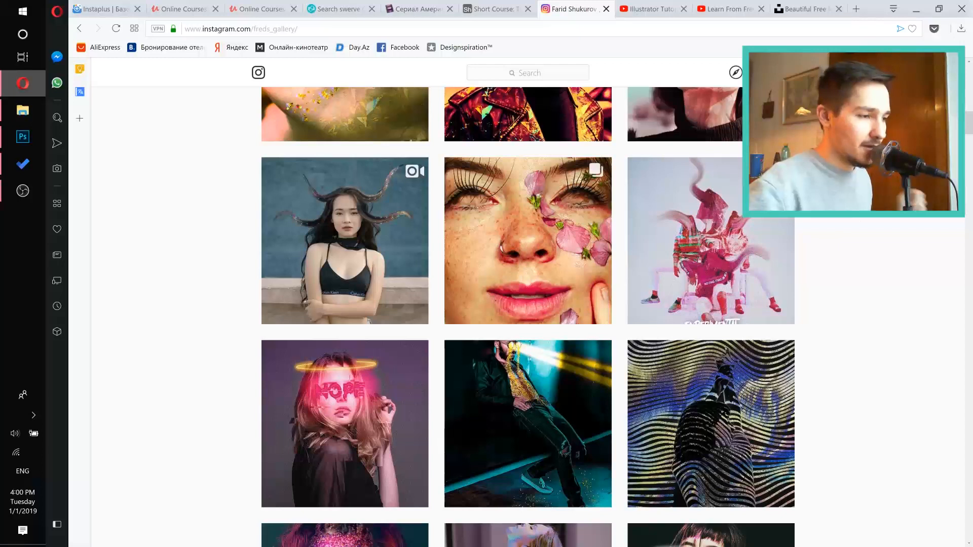
pyautogui.scroll(-6, 870, 228)
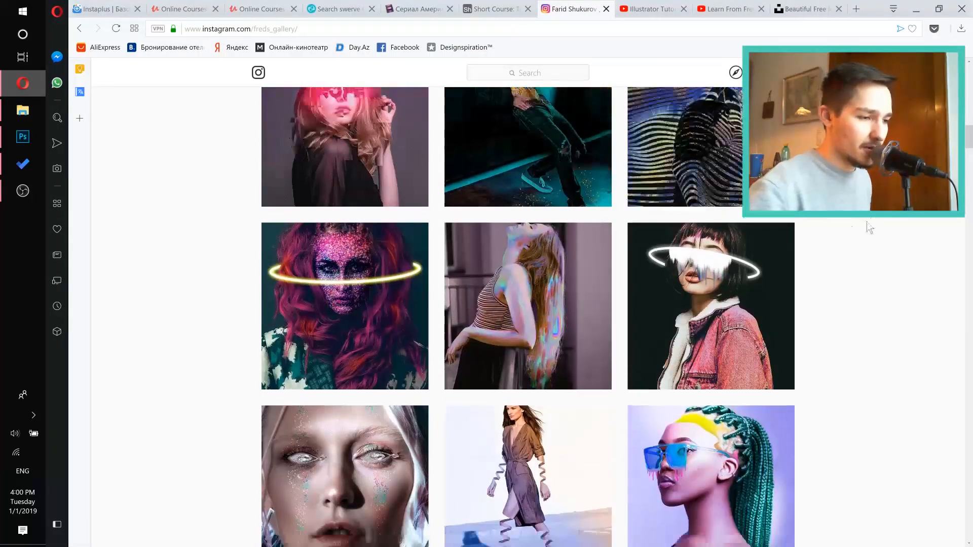
pyautogui.scroll(-2, 870, 228)
pyautogui.click(571, 241)
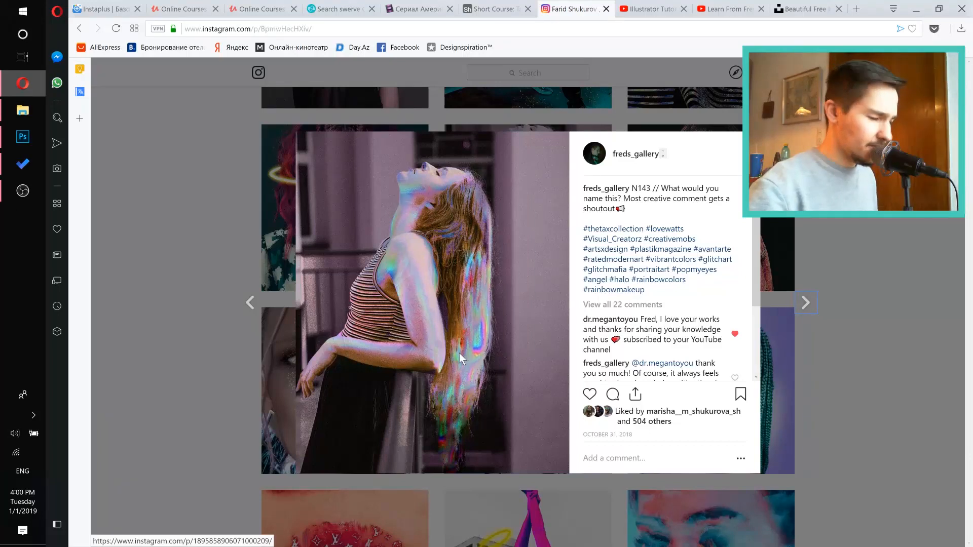
pyautogui.press('Escape')
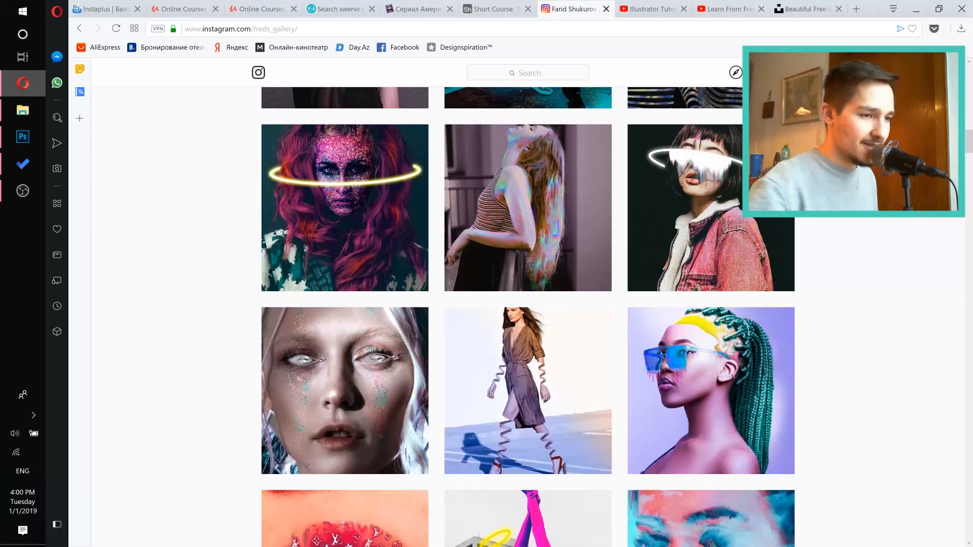
# Step: Look further through the Instagram gallery, examine the artwork of rainbow drips flowing from a man's eyes, and return to Photoshop
pyautogui.scroll(-1, 878, 309)
pyautogui.scroll(-4, 884, 317)
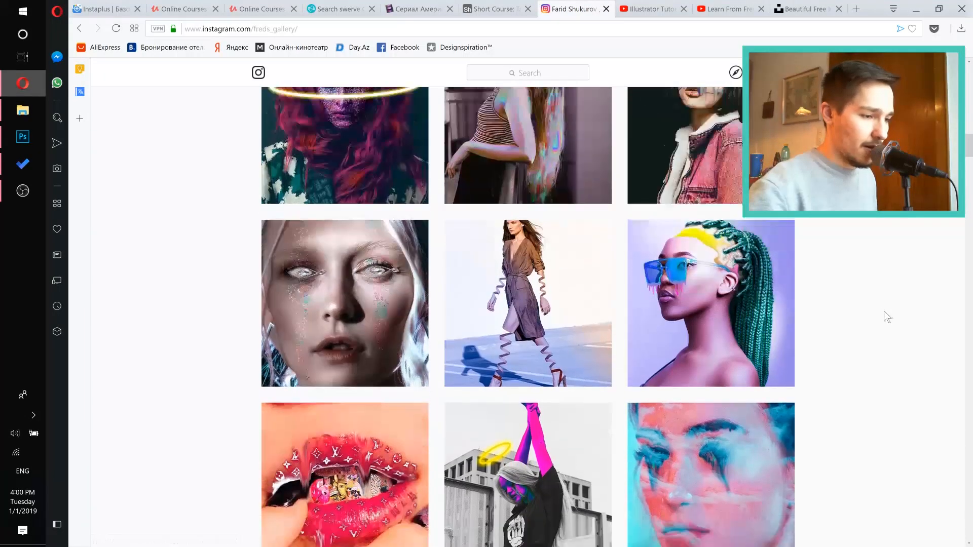
pyautogui.scroll(-6, 907, 307)
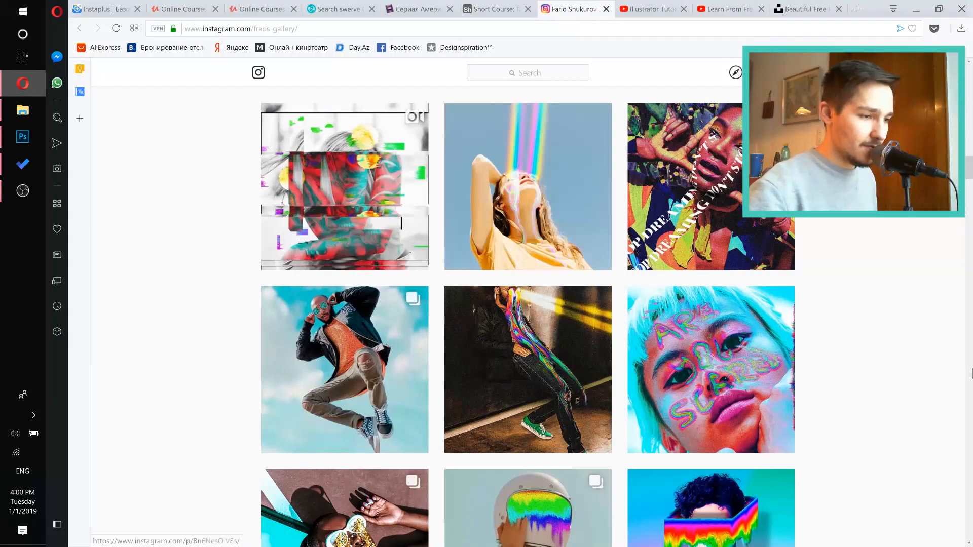
pyautogui.scroll(-1, 710, 314)
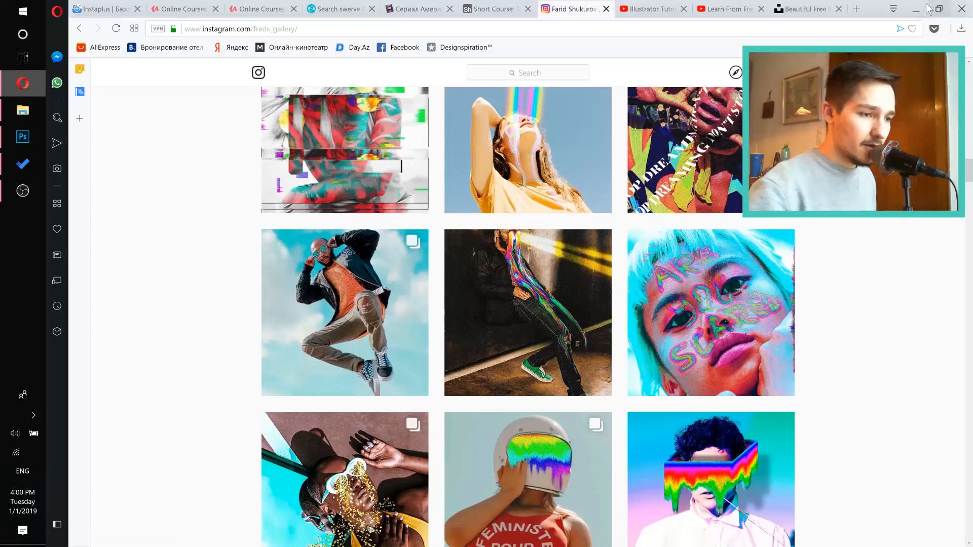
pyautogui.click(580, 301)
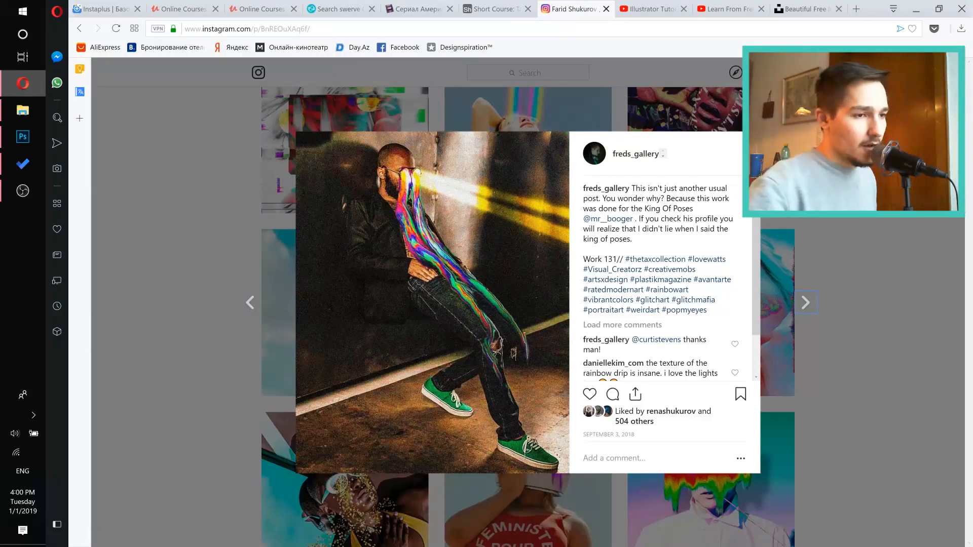
pyautogui.click(953, 69)
pyautogui.click(916, 11)
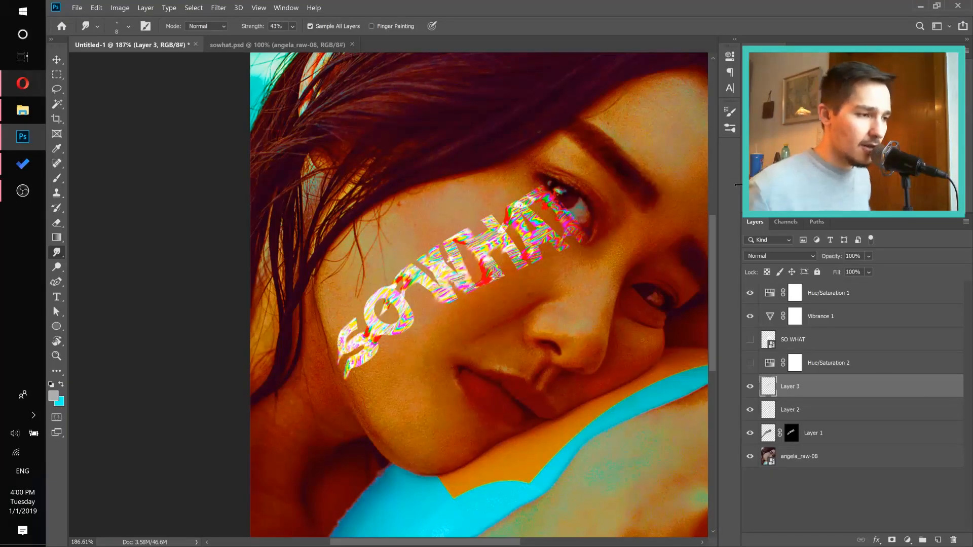
# Step: Switch to Opera and view the uploads page of the Learn From Fred YouTube channel
pyautogui.click(29, 86)
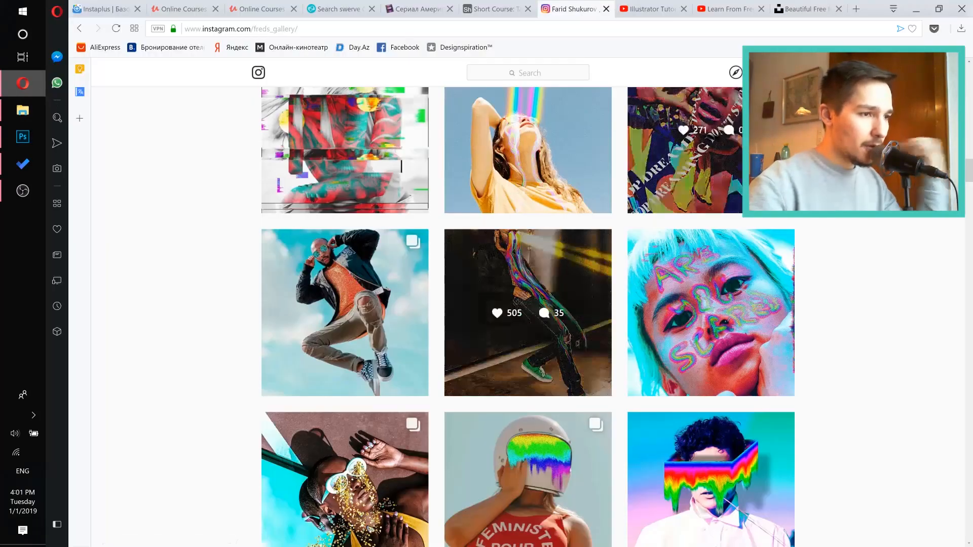
pyautogui.click(742, 3)
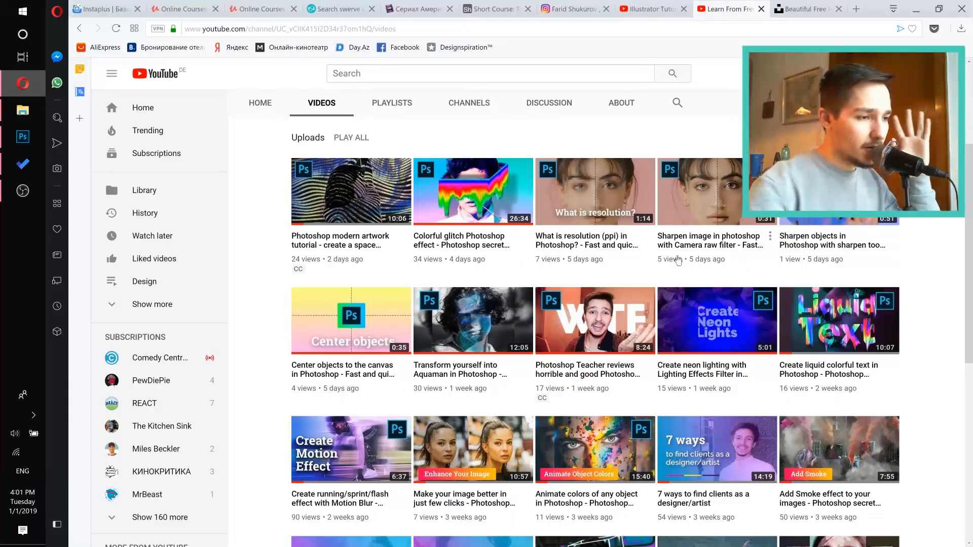
pyautogui.scroll(4, 670, 264)
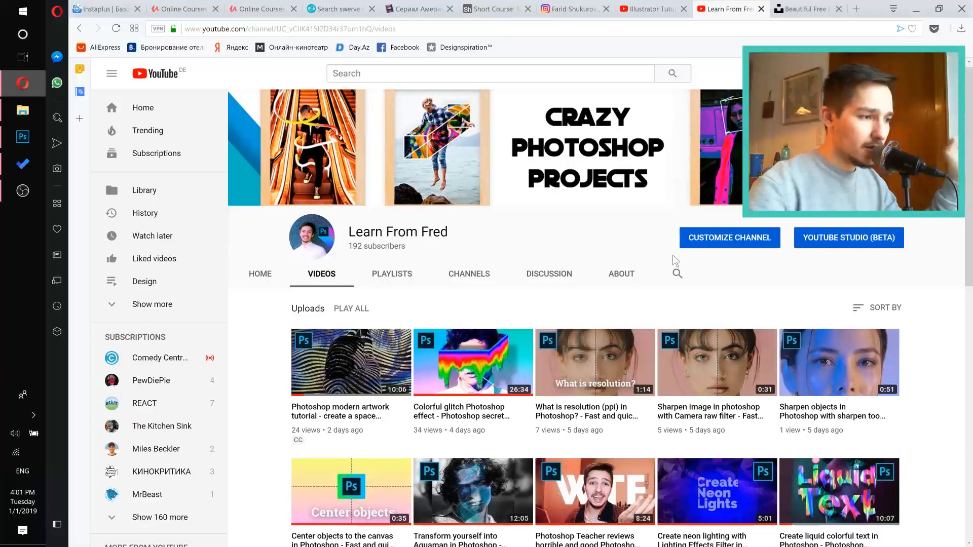